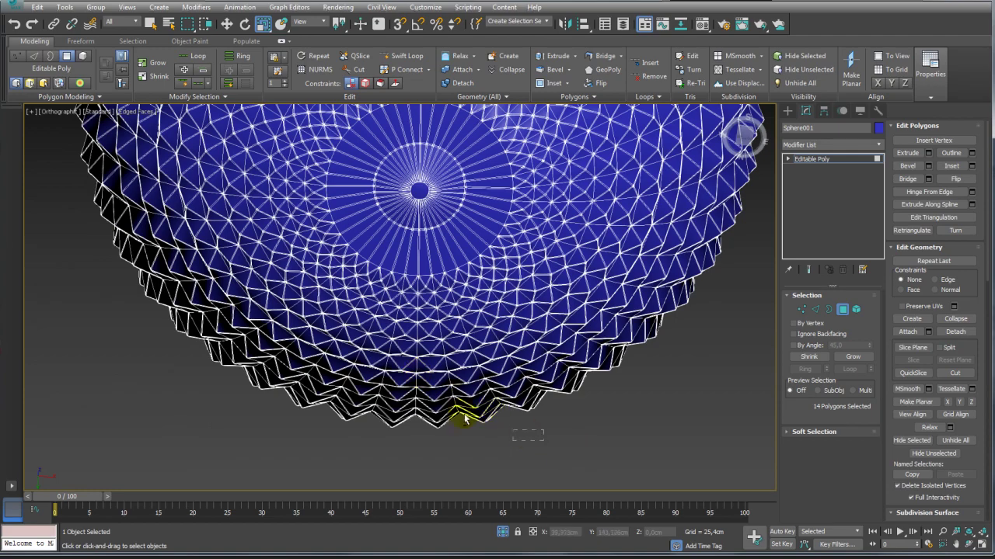
- Grow the 14 selected hemisphere polygons to all 616 similar polygons
middle_click_drag(474, 233, 556, 335, "alt")
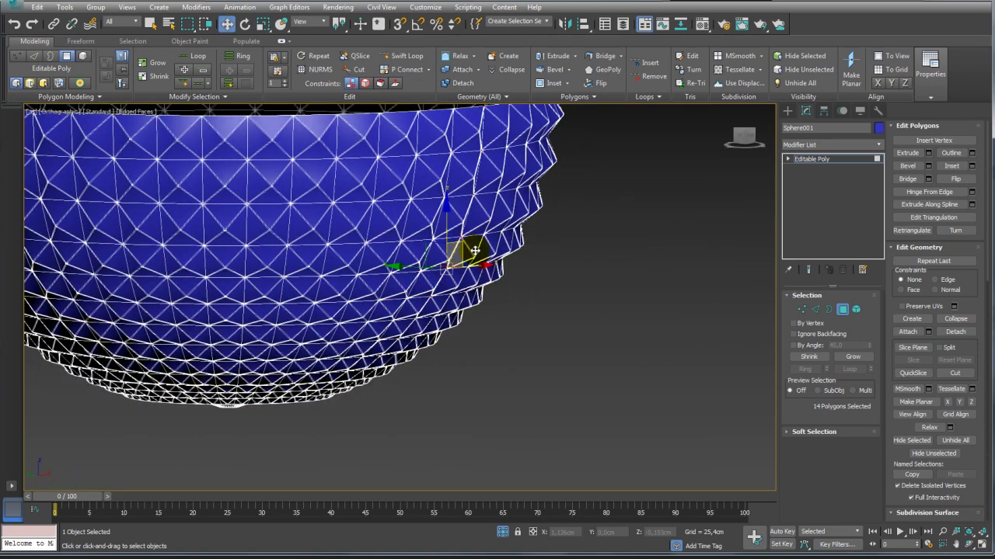
left_click_drag(475, 250, 555, 288)
right_click(573, 306)
scroll(524, 309, "up", 3)
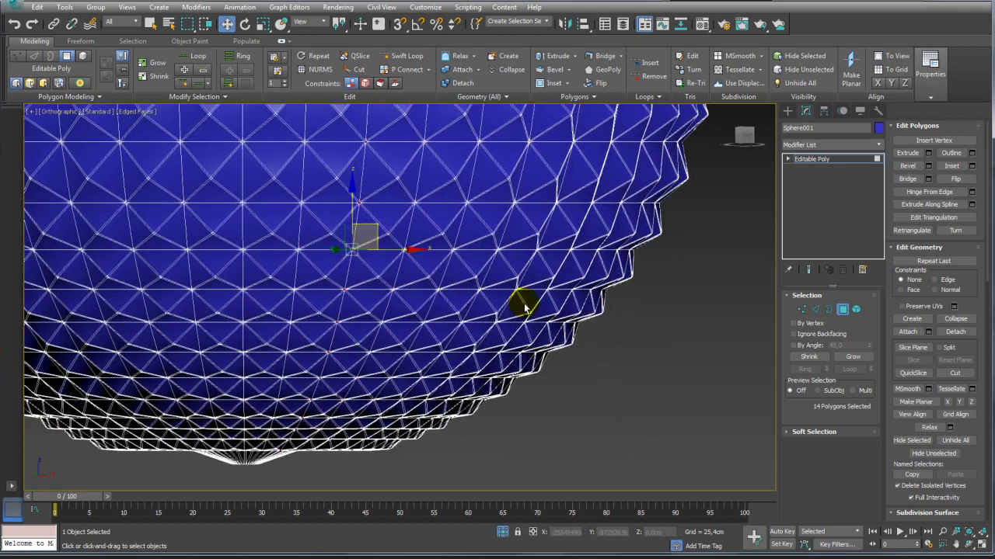
mouse_move(525, 309)
middle_mouse_down("alt")
mouse_move(539, 355)
mouse_move(415, 178)
mouse_move(385, 178)
middle_mouse_up("alt")
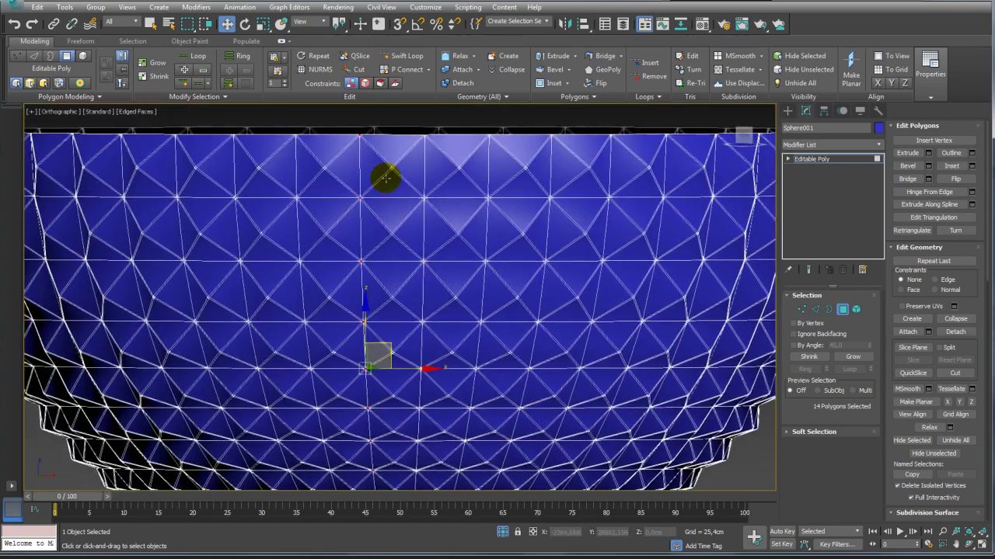
left_click(194, 96)
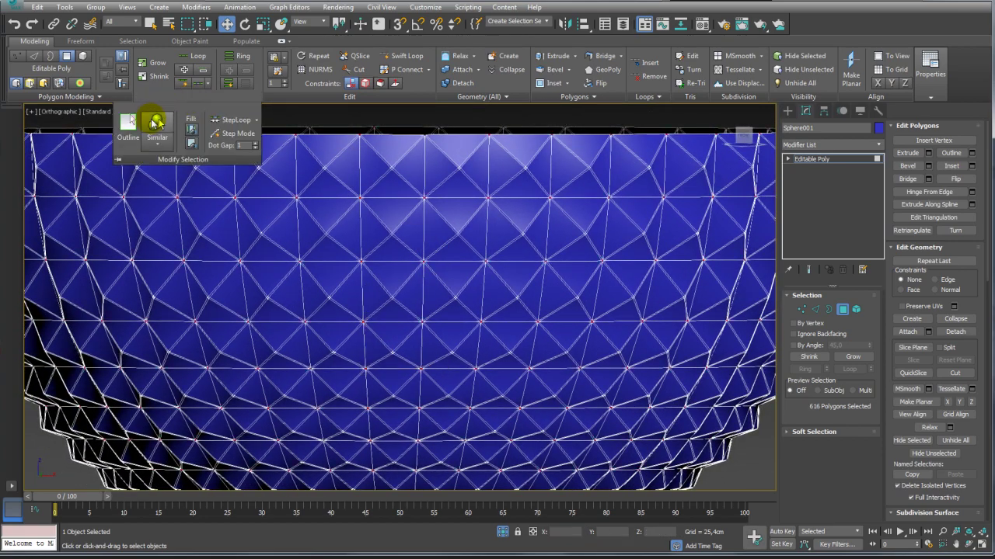
- Collapse the 616 selected polygons into points, forming raised pyramid facets
mouse_move(460, 314)
middle_mouse_down("alt")
mouse_move(451, 278)
mouse_move(457, 355)
mouse_move(458, 295)
middle_mouse_up("alt")
scroll(458, 296, "up", 5)
scroll(455, 240, "up", 3)
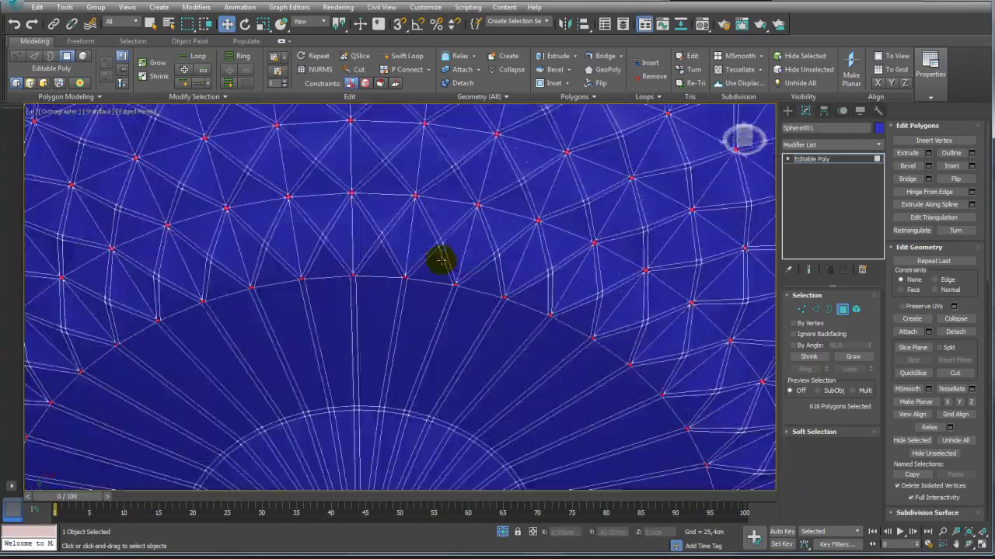
scroll(458, 272, "down", 2)
scroll(435, 284, "down", 2)
scroll(544, 279, "down", 2)
scroll(582, 288, "down", 2)
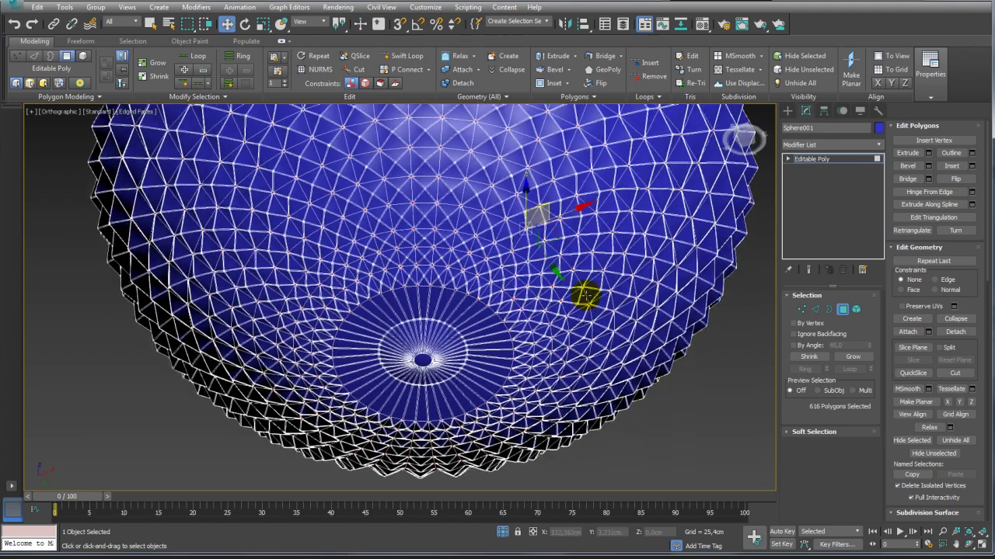
mouse_move(585, 295)
middle_mouse_down("alt")
mouse_move(539, 322)
mouse_move(553, 355)
middle_mouse_up("alt")
scroll(502, 271, "up", 3)
scroll(490, 245, "up", 3)
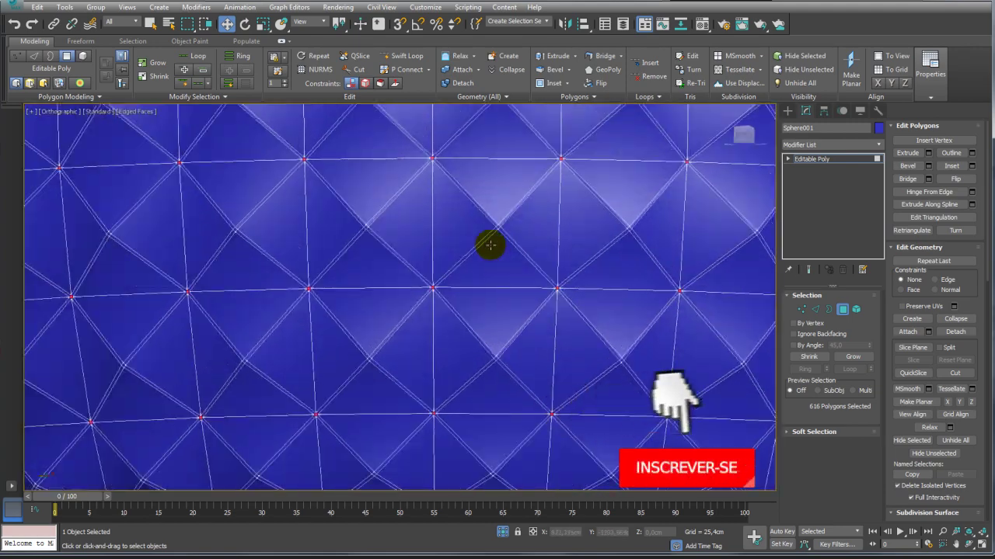
middle_click_drag(490, 245, 666, 349)
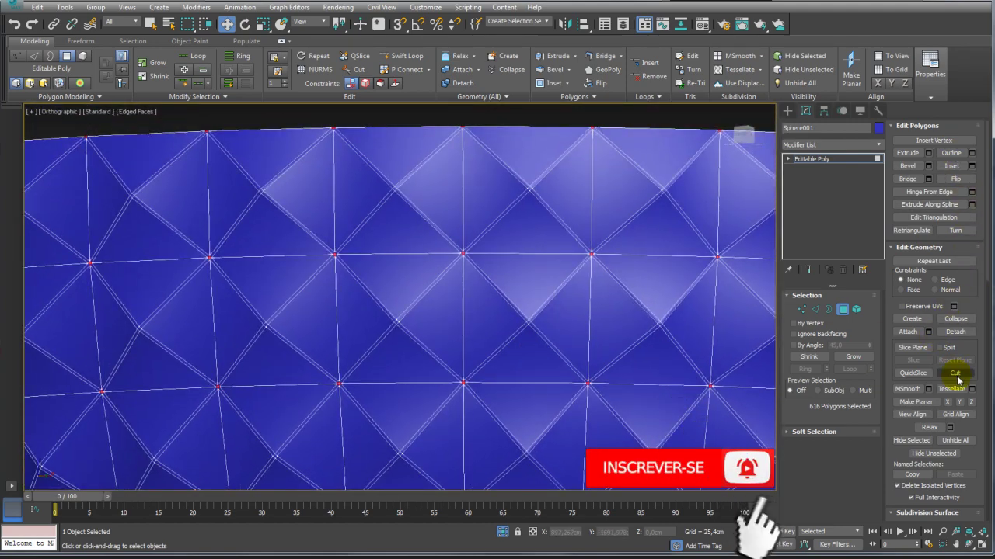
left_click(954, 319)
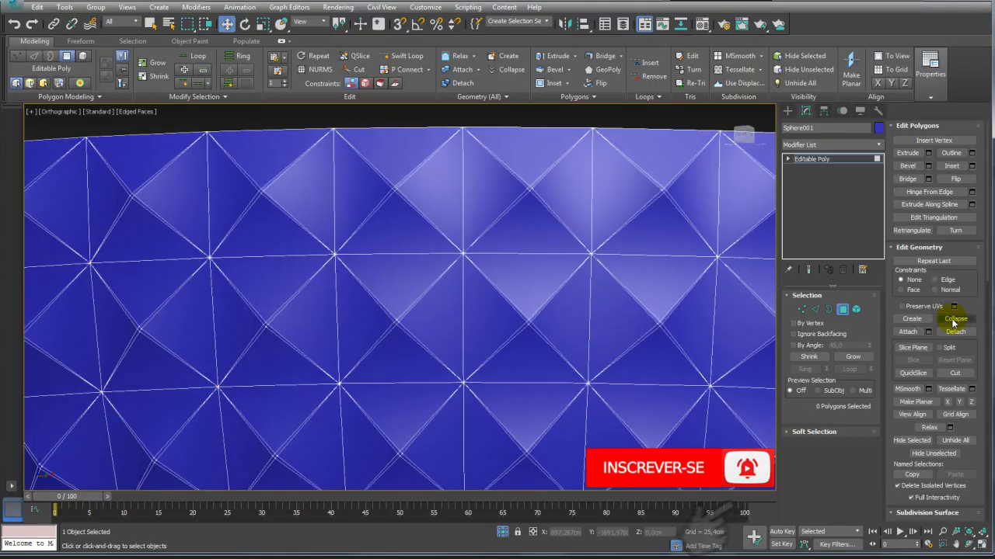
scroll(364, 165, "down", 5)
mouse_move(364, 166)
middle_mouse_down("alt")
mouse_move(438, 150)
mouse_move(451, 171)
mouse_move(442, 186)
middle_mouse_up("alt")
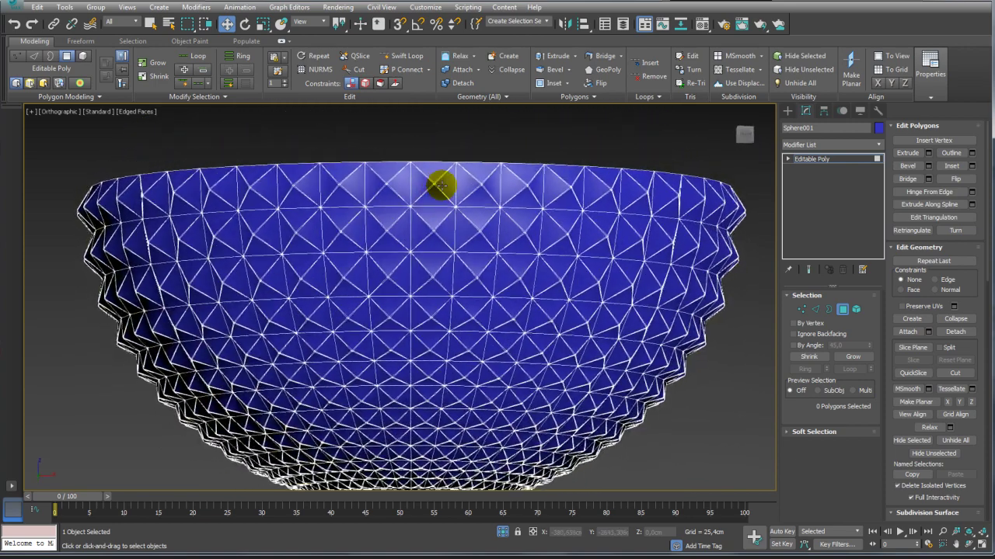
- Add a 1-iteration TurboSmooth modifier to Sphere001, then inspect the rounded studs
left_click(811, 159)
left_click(876, 148)
left_click_drag(879, 155, 880, 435)
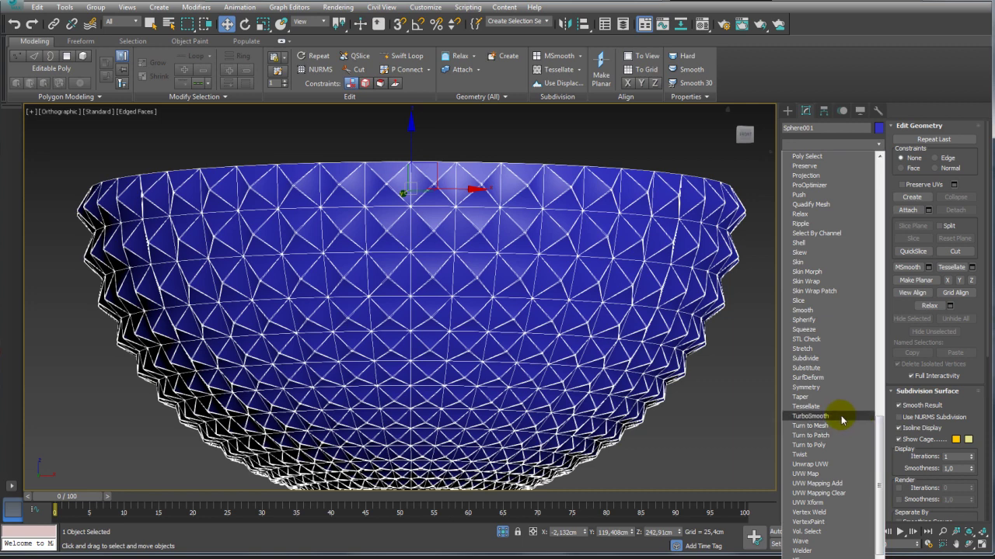
left_click(841, 418)
left_click(731, 371)
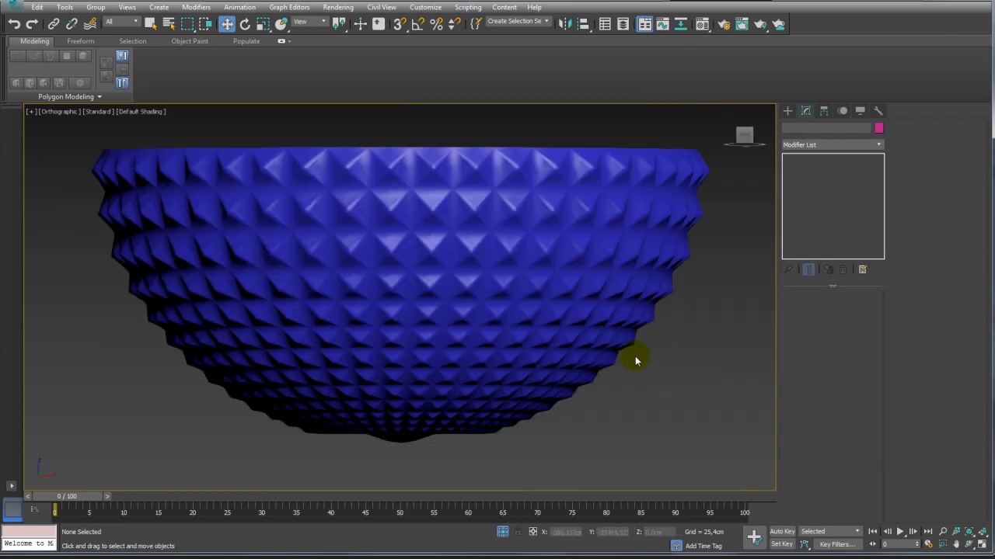
left_click(502, 300)
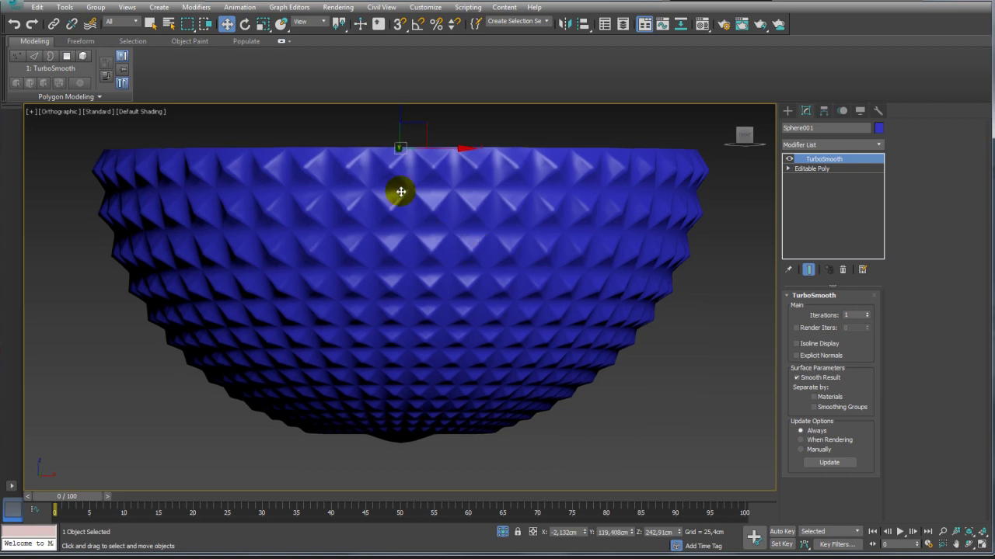
mouse_move(478, 193)
middle_mouse_down("alt")
mouse_move(484, 213)
mouse_move(513, 140)
middle_mouse_up("alt")
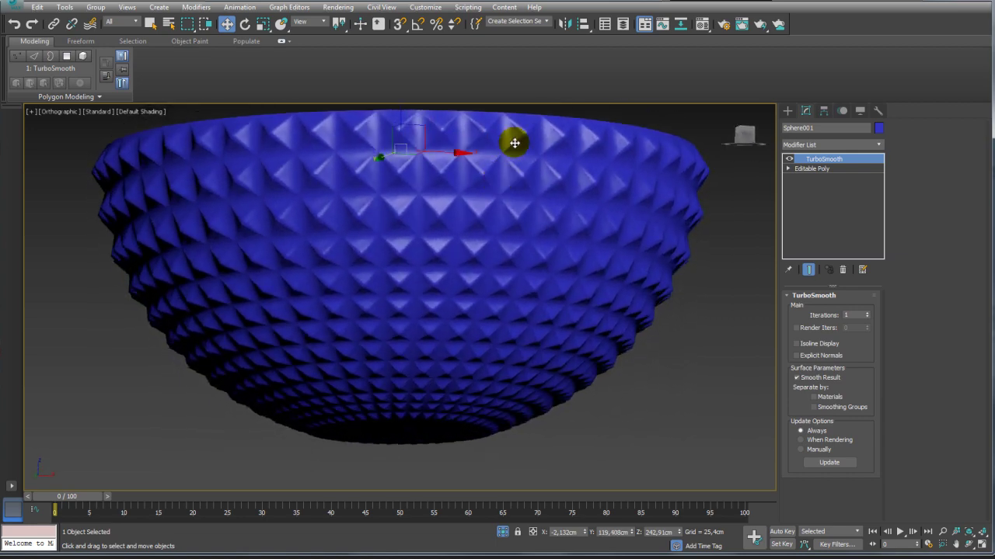
scroll(466, 204, "up", 3)
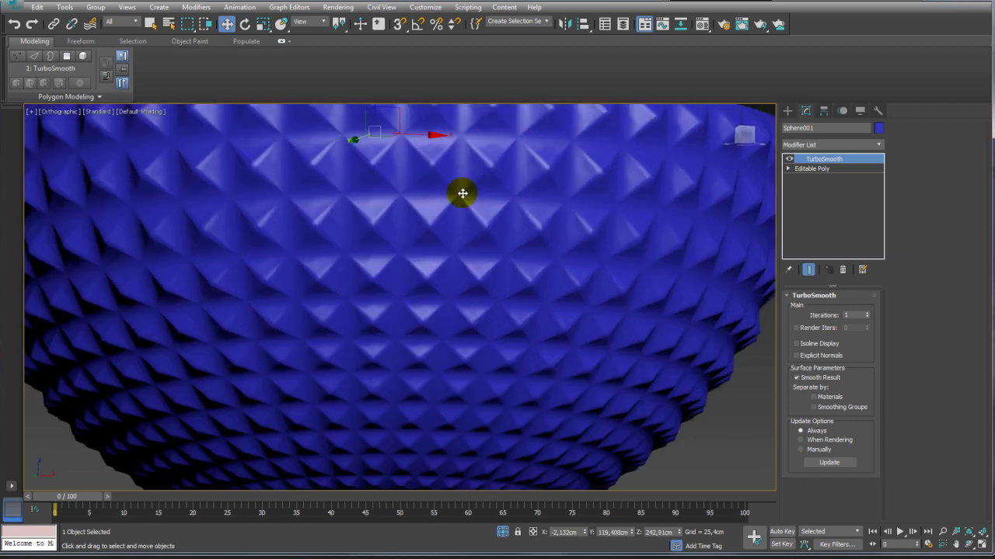
scroll(460, 195, "up", 5)
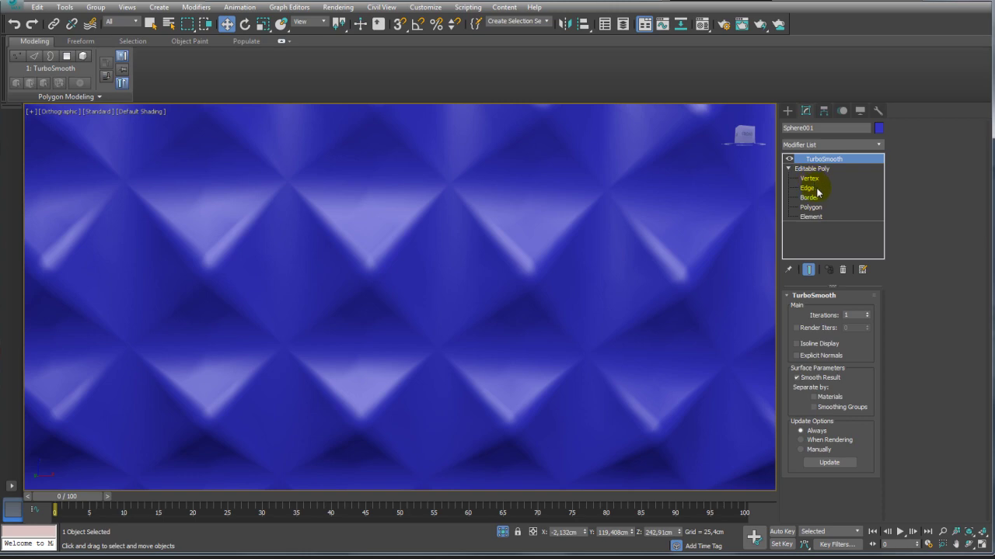
- Switch the bowl to Edge level and go to the Front view
left_click(815, 189)
scroll(505, 233, "down", 3)
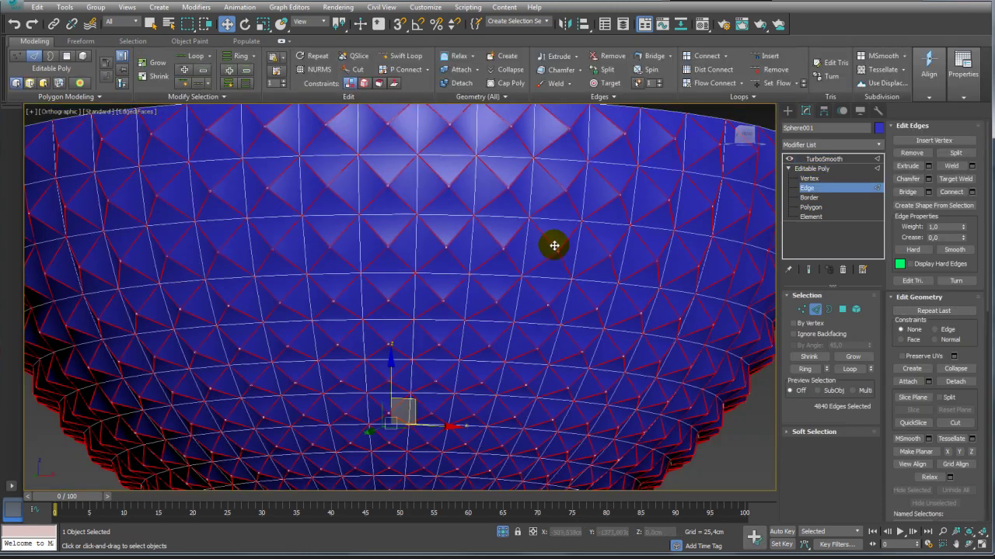
key("f")
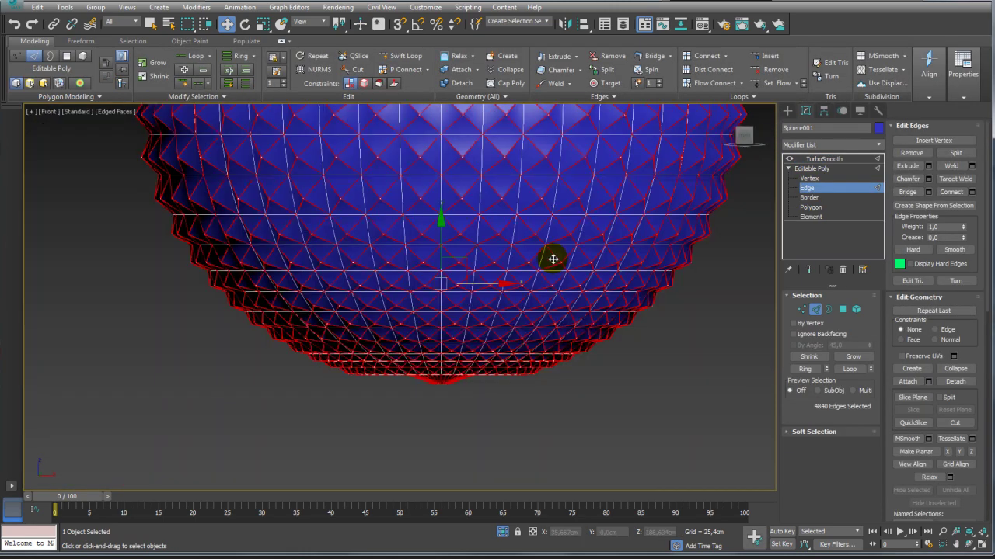
scroll(512, 300, "down", 2)
scroll(497, 295, "down", 2)
scroll(497, 295, "down", 2)
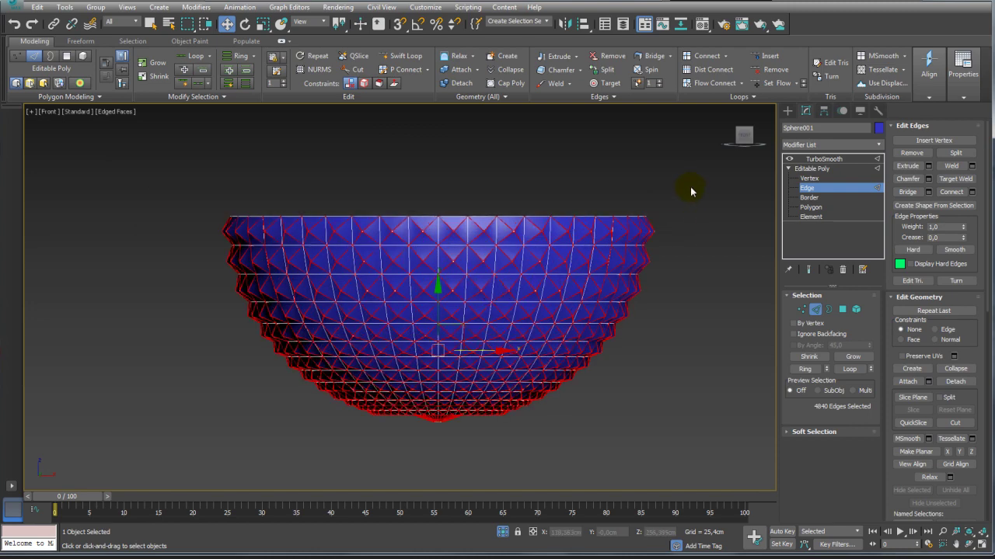
- Subtract edges from the selection until 13 remain near the bowl's bottom
left_click_drag(433, 486, 432, 486)
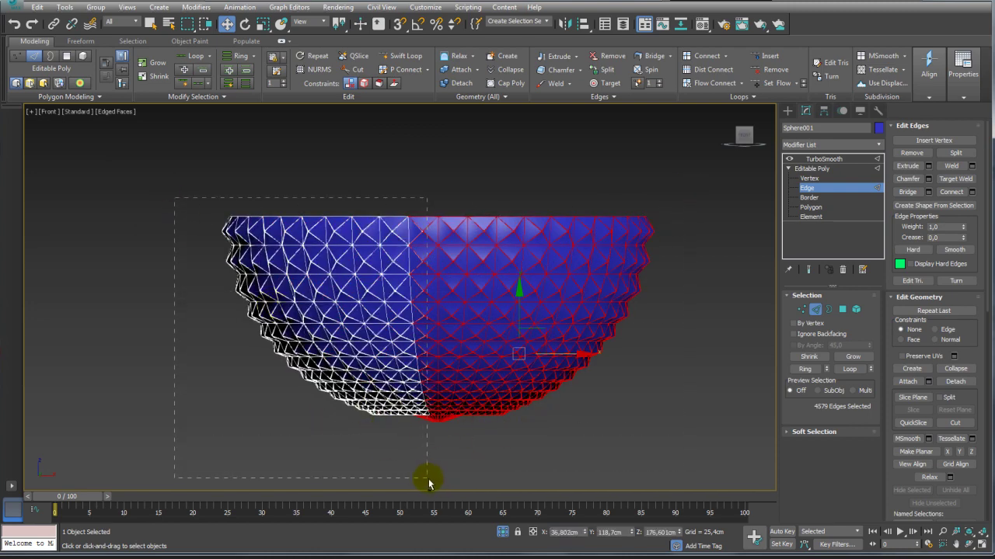
left_click_drag(432, 478, 458, 458, "alt")
scroll(466, 435, "up", 5)
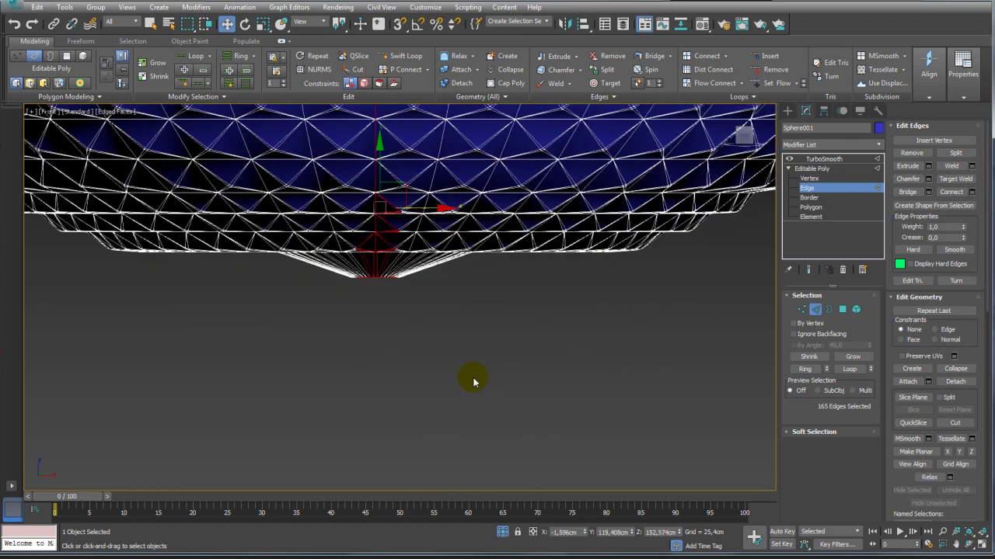
left_click_drag(383, 167, 384, 166, "alt")
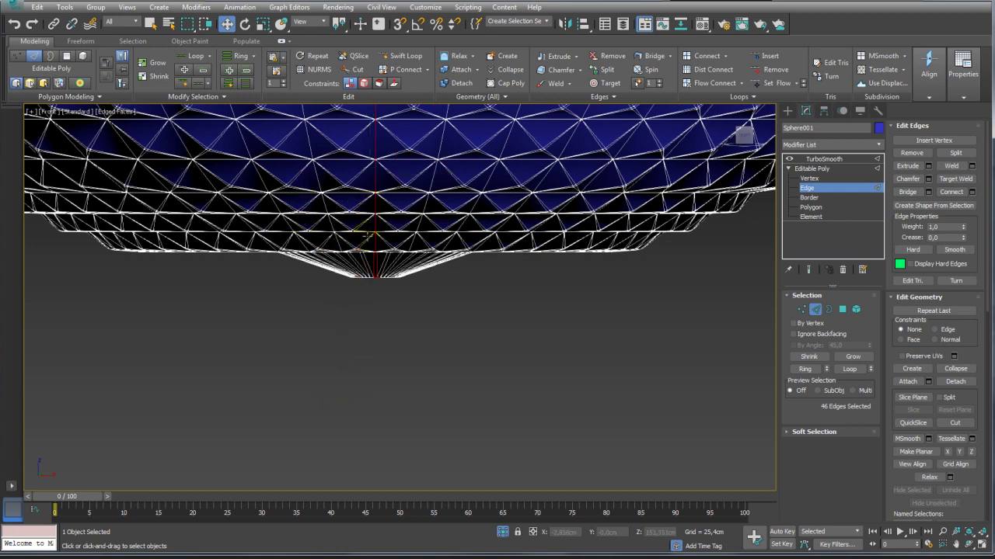
scroll(404, 359, "up", 4)
left_click_drag(338, 263, 278, 222, "alt")
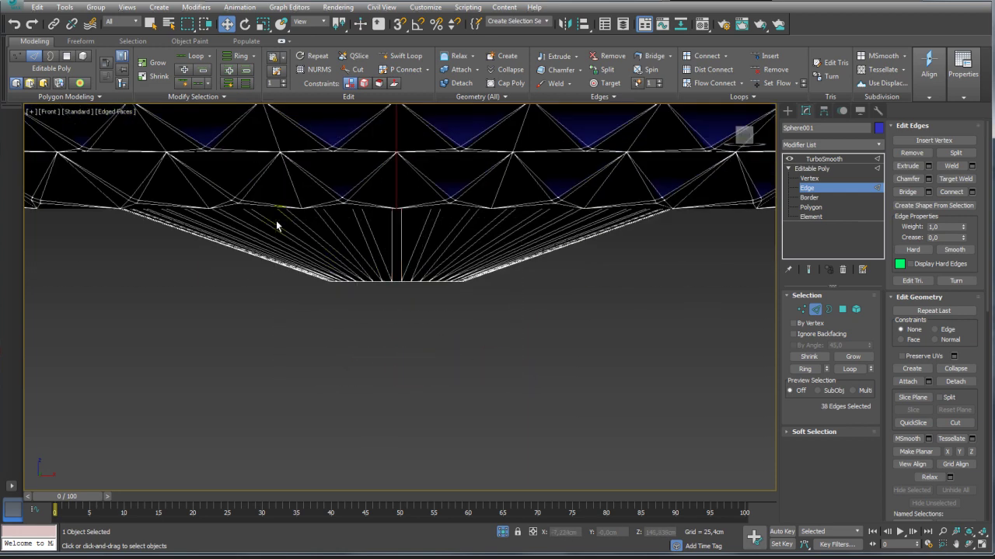
mouse_move(466, 329)
middle_mouse_down("alt")
mouse_move(478, 315)
mouse_move(519, 330)
middle_mouse_up("alt")
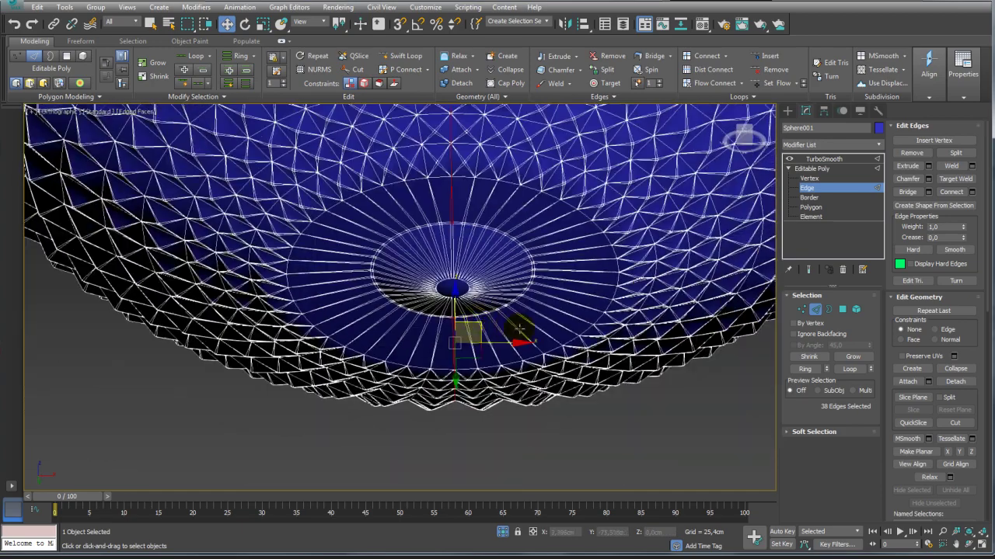
left_click(295, 205, "alt")
scroll(295, 204, "down", 4)
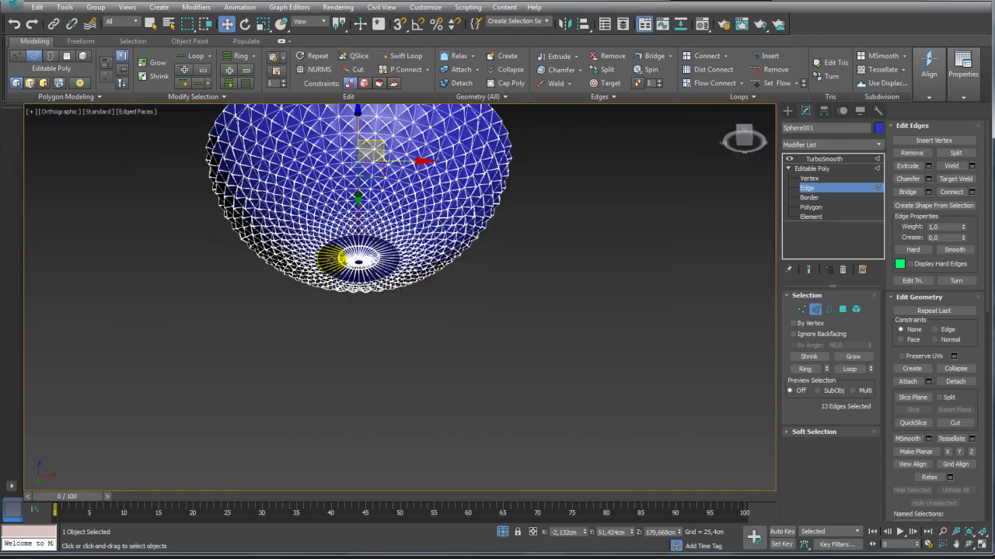
mouse_move(344, 255)
middle_mouse_down("alt")
mouse_move(404, 272)
mouse_move(380, 336)
mouse_move(351, 288)
mouse_move(417, 288)
mouse_move(469, 256)
middle_mouse_up("alt")
mouse_move(424, 224)
middle_mouse_down("alt")
mouse_move(492, 240)
mouse_move(549, 322)
mouse_move(595, 334)
middle_mouse_up("alt")
scroll(452, 271, "up", 3)
mouse_move(453, 333)
middle_mouse_down("alt")
mouse_move(437, 262)
mouse_move(353, 144)
middle_mouse_up("alt")
scroll(443, 273, "down", 2)
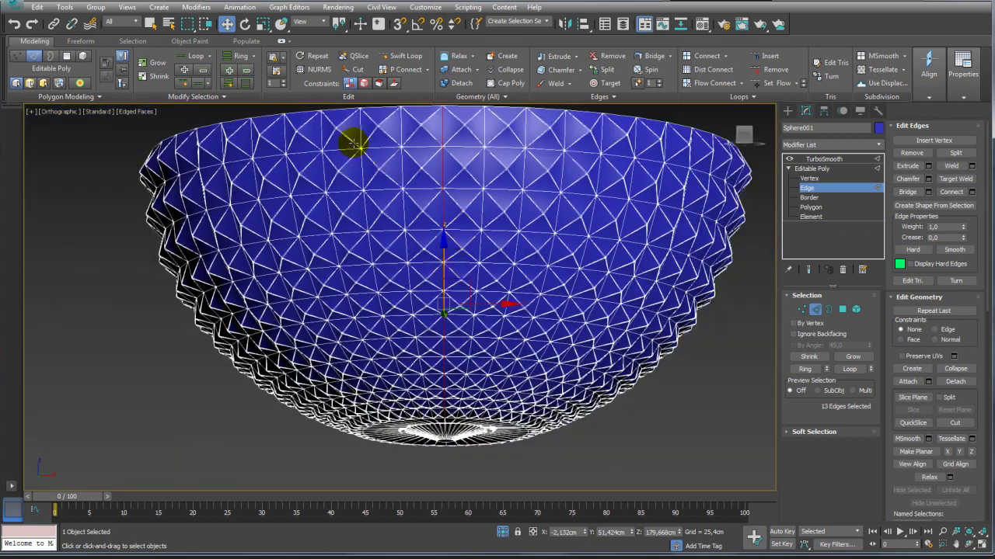
- Select all edges similar to the 13 seed edges
left_click(191, 98)
left_click(154, 123)
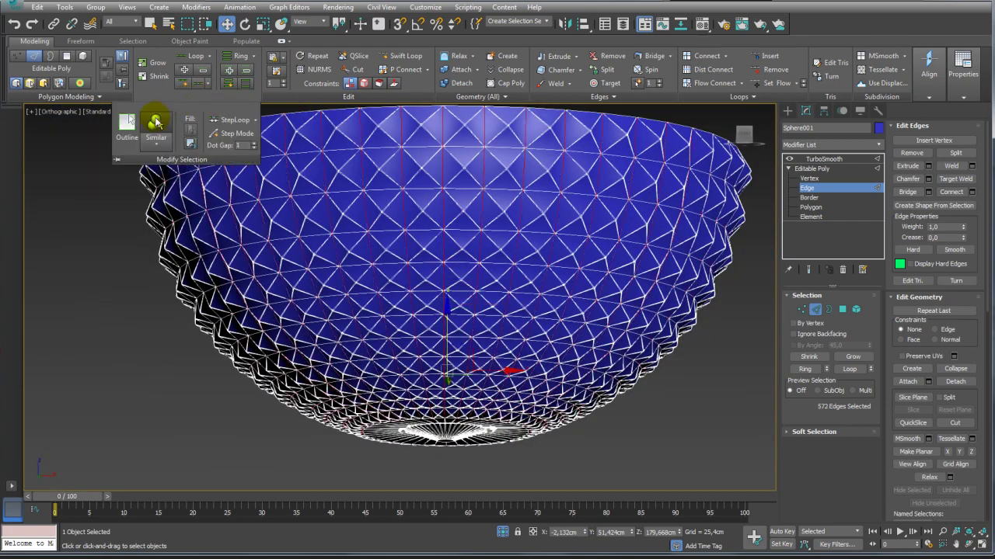
middle_click_drag(493, 213, 506, 229, "alt")
middle_click_drag(492, 370, 533, 166, "alt")
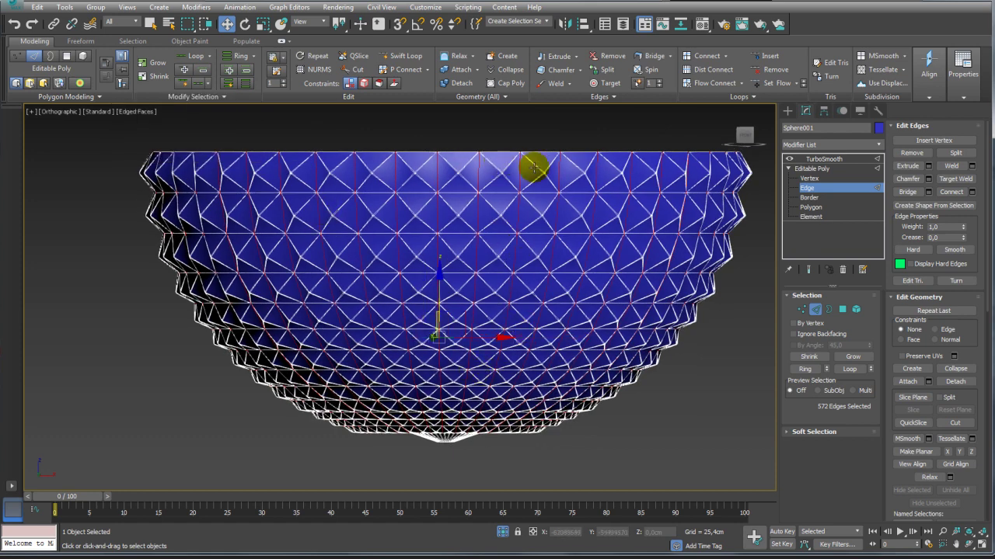
middle_click_drag(617, 311, 569, 315, "alt")
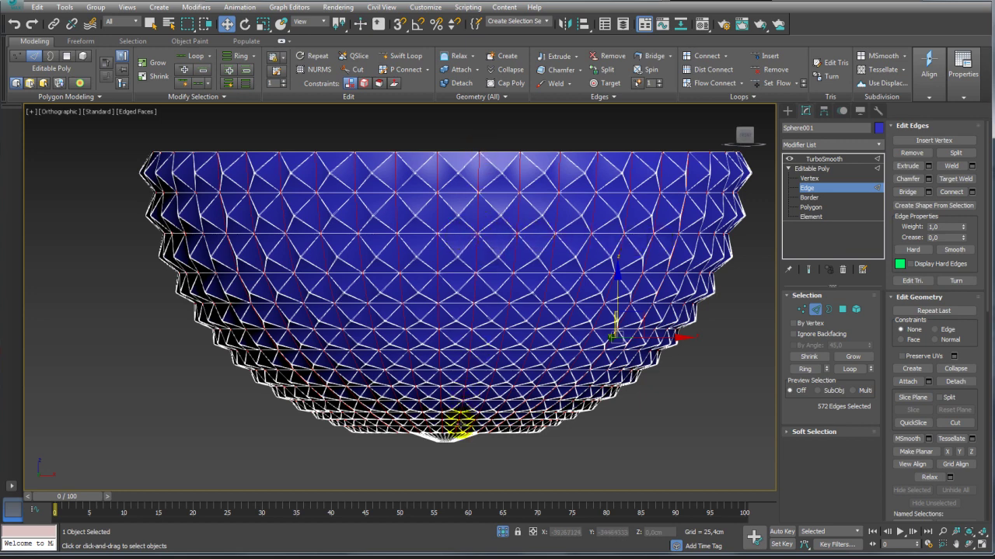
- Select a vertical edge loop and add the horizontal edges beside it
double_click(483, 263)
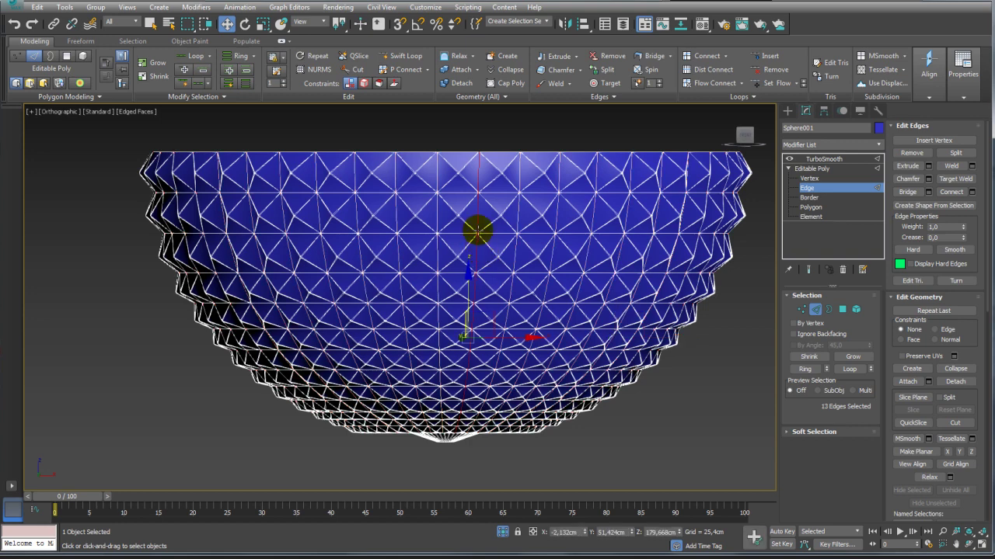
scroll(473, 227, "up", 5)
left_click(443, 185, "ctrl")
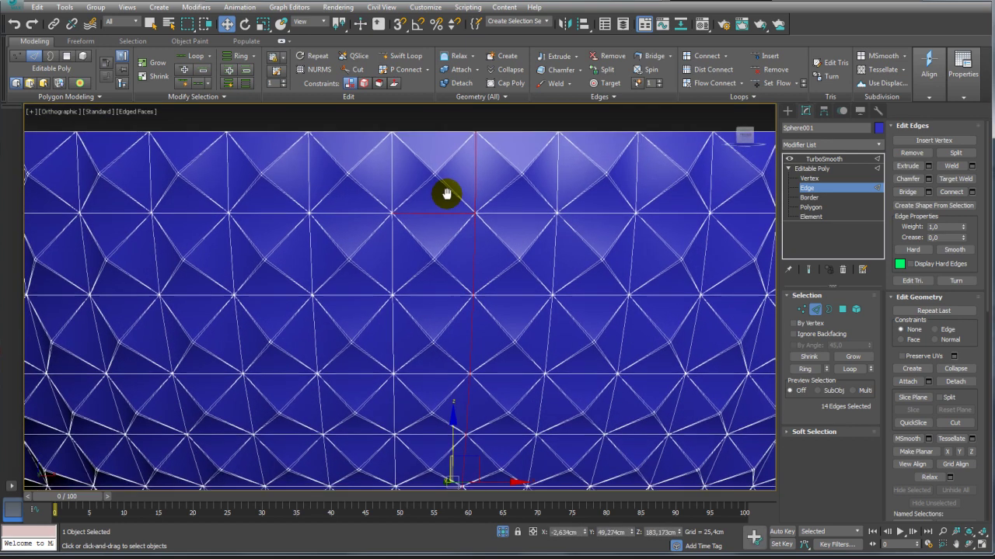
left_click(438, 139, "ctrl")
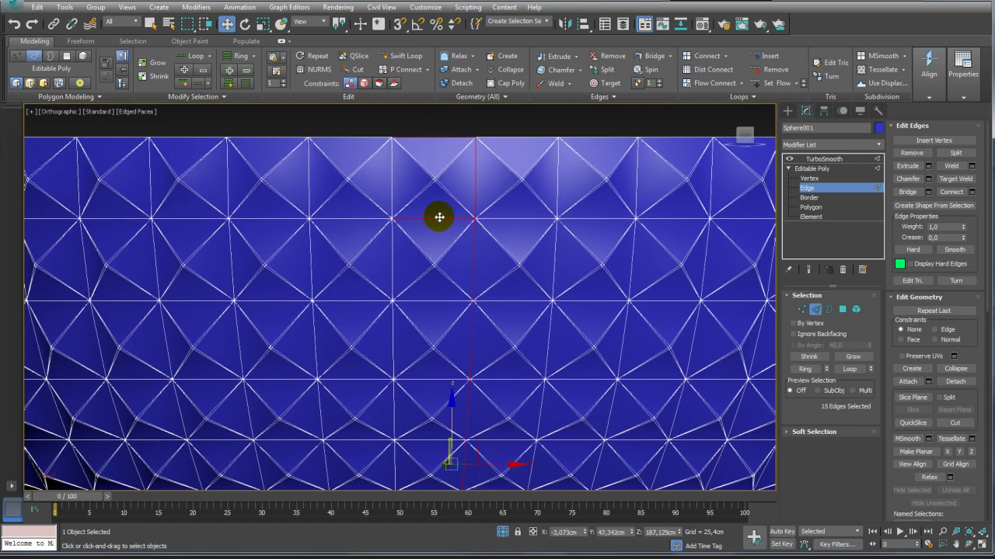
left_click(437, 299, "ctrl")
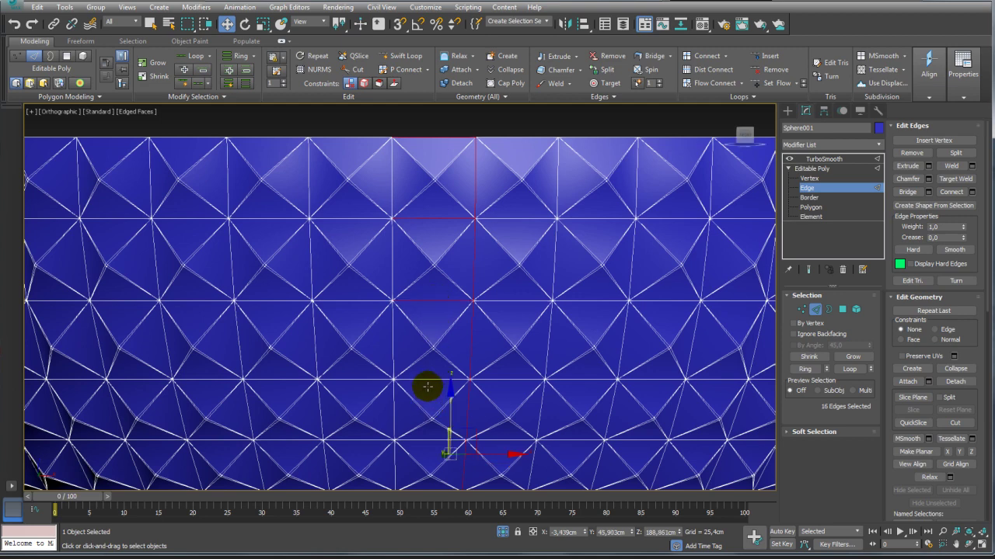
left_click(427, 385, "ctrl")
- Add the lower horizontal edges down to the bottom pole, completing the 27-edge strip
middle_click_drag(425, 393, 445, 298)
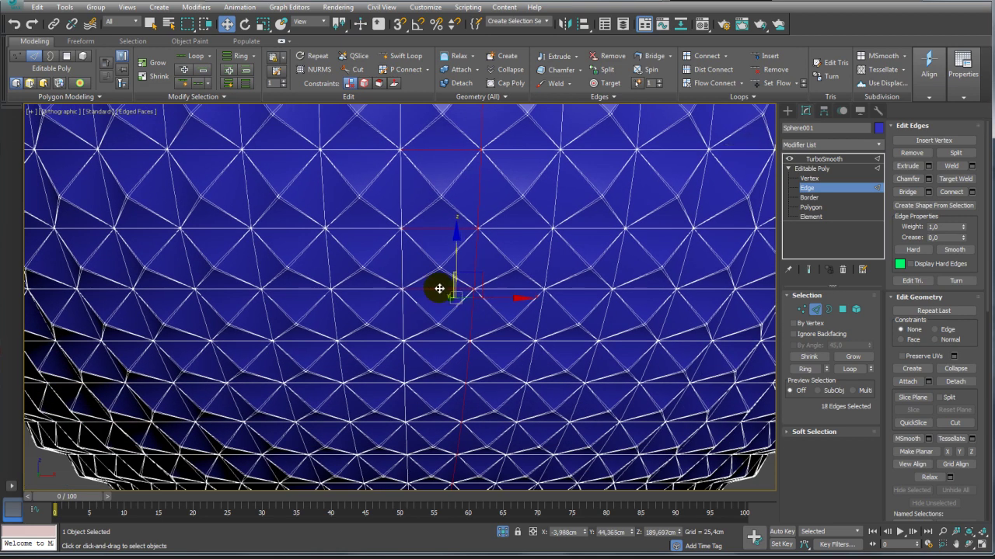
left_click(436, 382, "ctrl")
mouse_move(455, 388)
middle_mouse_down()
mouse_move(456, 300)
mouse_move(444, 288)
middle_mouse_up()
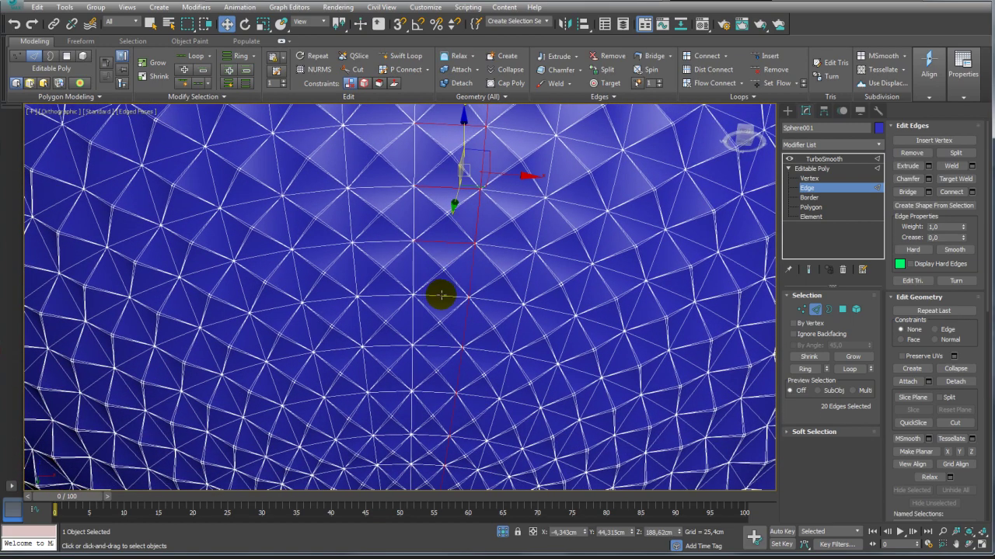
left_click(441, 295, "ctrl")
left_click(440, 346, "ctrl")
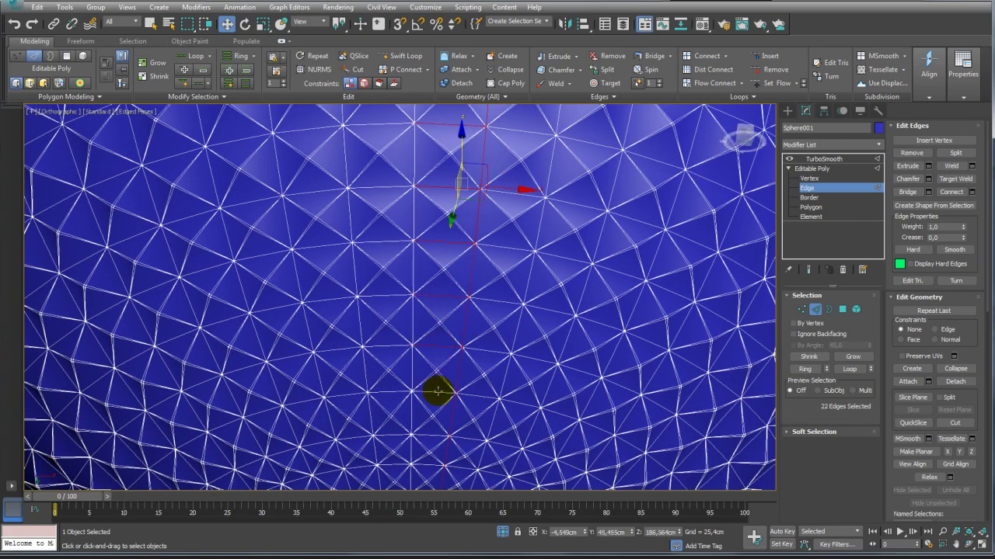
left_click(437, 392, "ctrl")
middle_click_drag(433, 443, 450, 252)
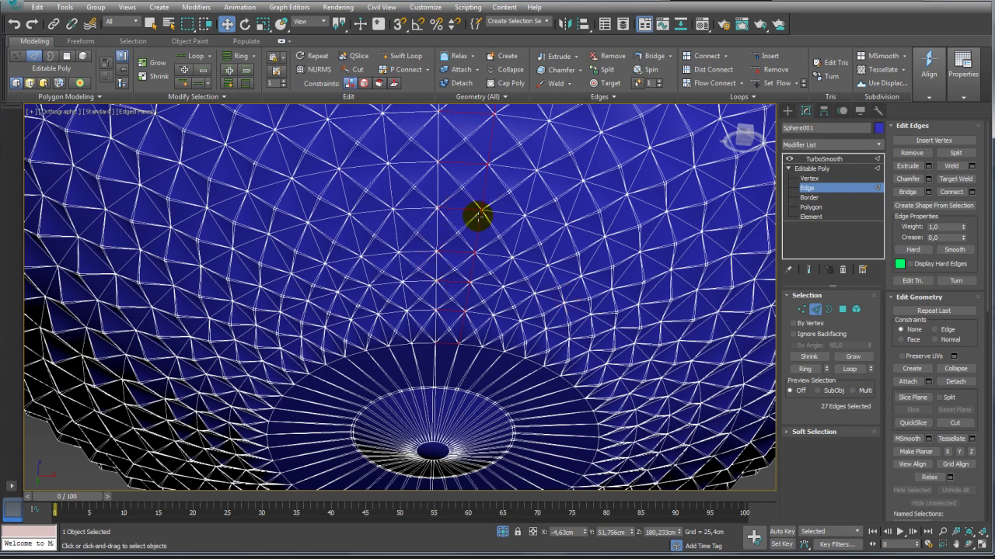
scroll(474, 215, "up", 4)
scroll(459, 222, "up", 3)
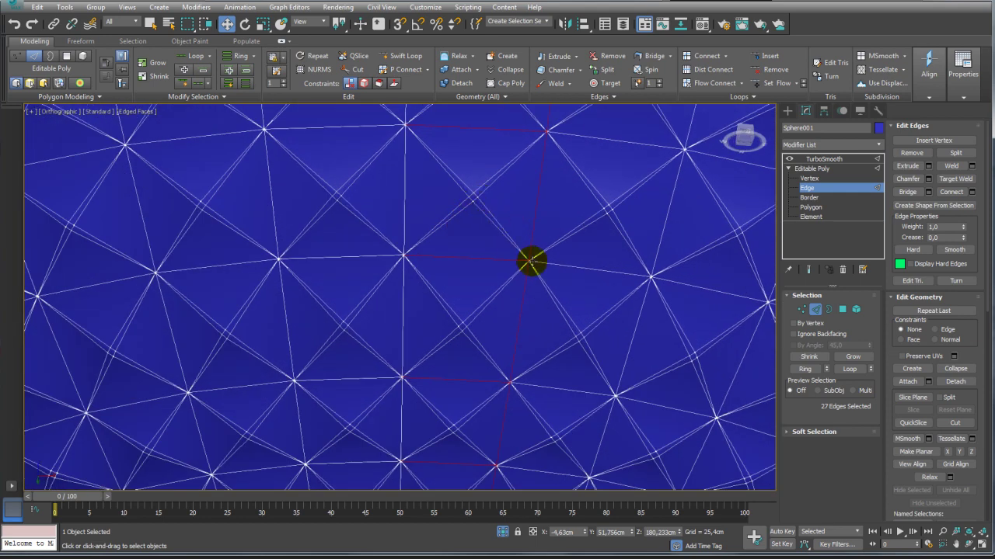
scroll(562, 239, "down", 5)
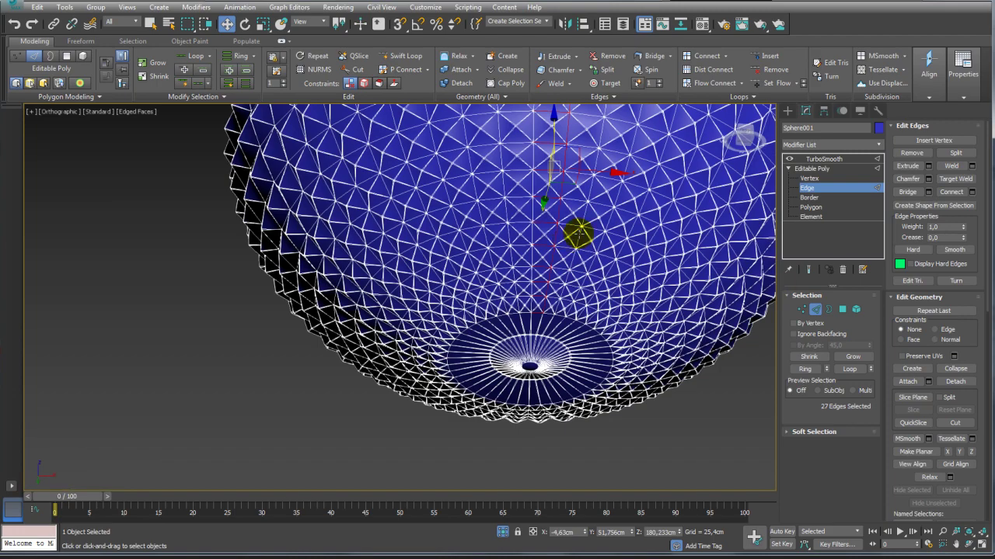
scroll(482, 296, "down", 2)
scroll(535, 258, "down", 1)
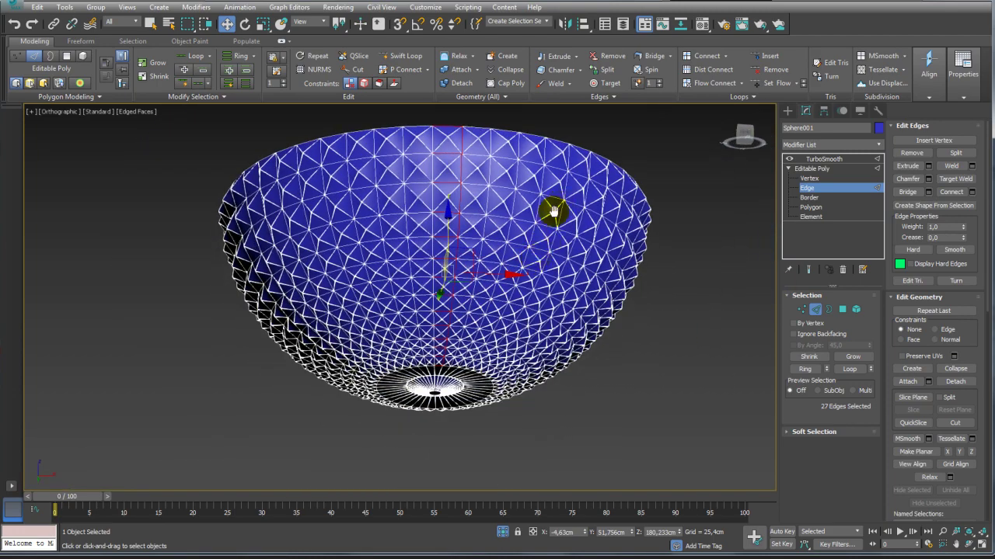
middle_click_drag(555, 211, 536, 229)
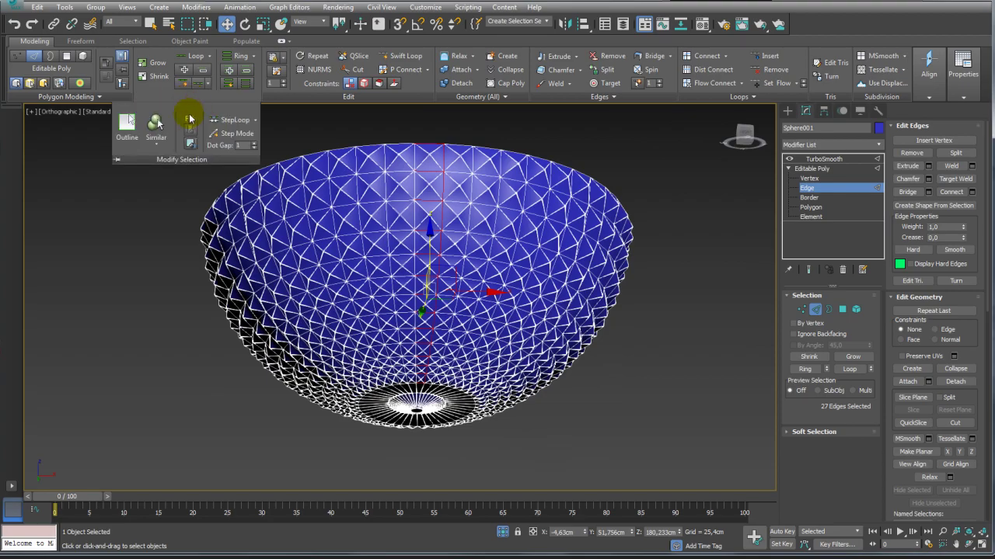
- Select all 1188 edges matching the strip using Similar
left_click(156, 124)
mouse_move(611, 357)
middle_mouse_down("alt")
mouse_move(515, 350)
mouse_move(529, 413)
mouse_move(569, 334)
mouse_move(507, 259)
middle_mouse_up("alt")
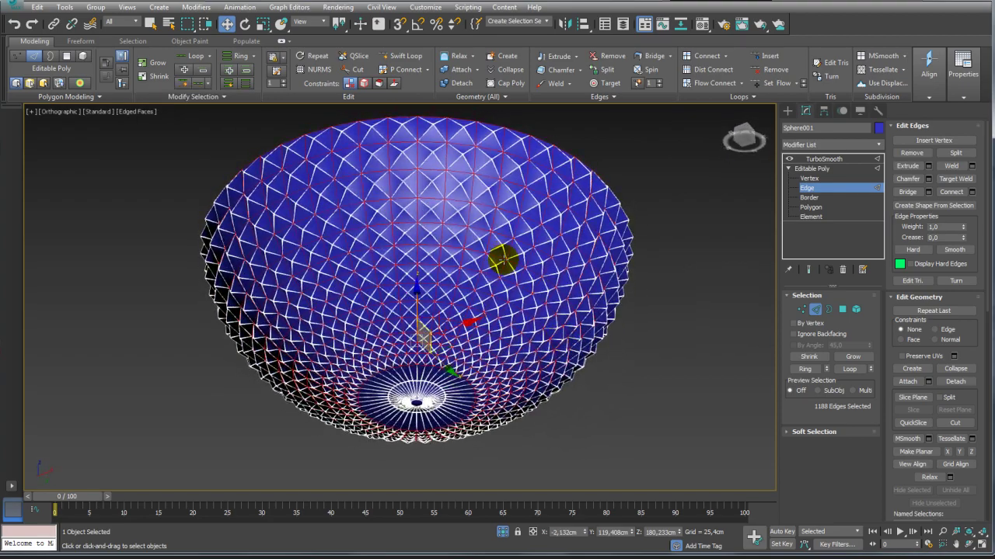
scroll(506, 260, "up", 5)
mouse_move(564, 317)
middle_mouse_down("alt")
mouse_move(524, 275)
mouse_move(531, 309)
middle_mouse_up("alt")
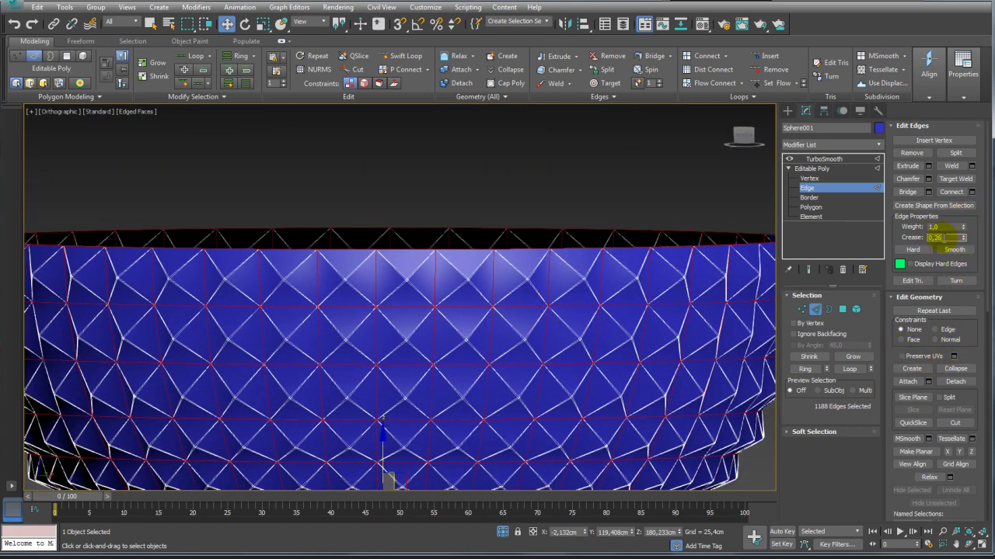
- Preview the smoothed bowl with Show End Result and hide the edge wireframe
left_click(812, 168)
left_click(822, 158)
key("F4")
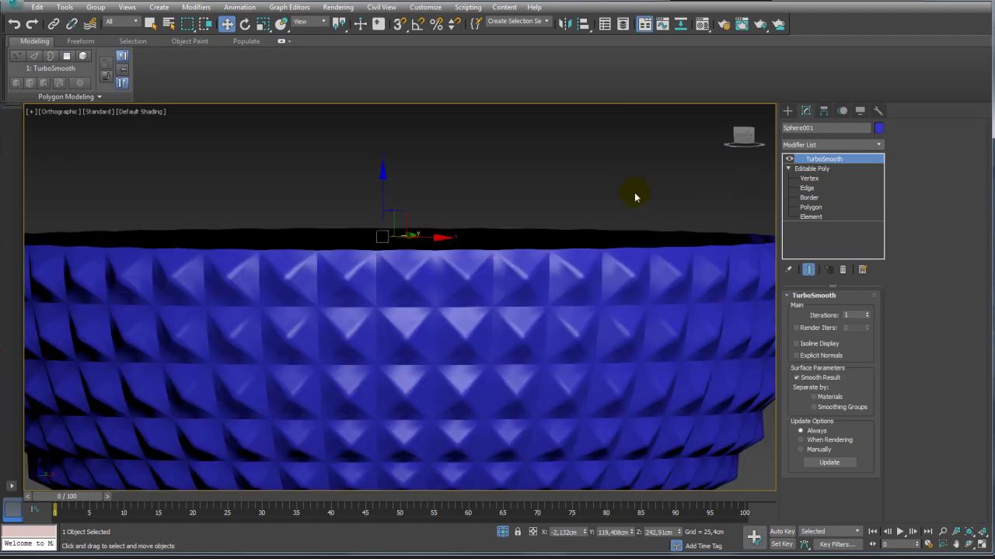
scroll(573, 293, "down", 2)
scroll(500, 223, "up", 3)
scroll(541, 182, "up", 4)
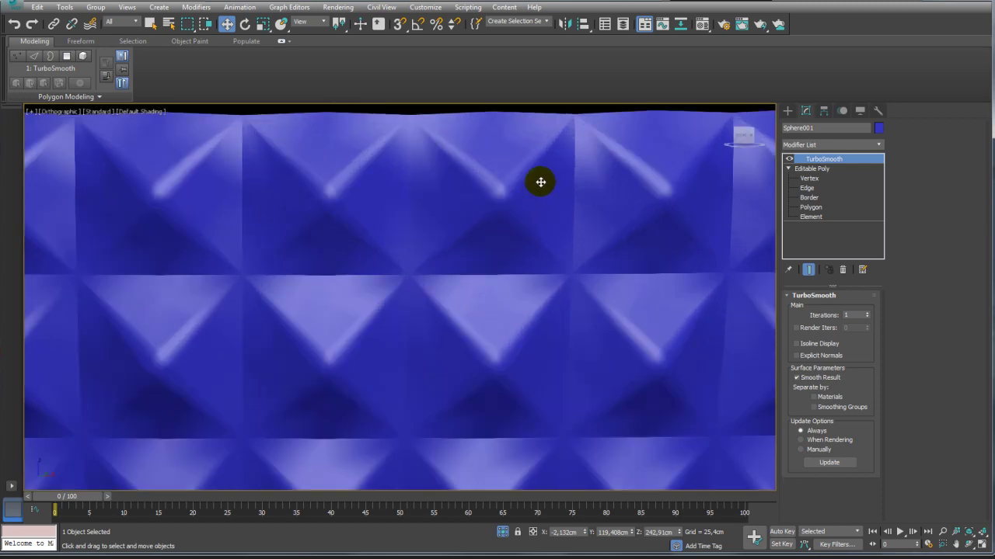
- Raise the crease of the 1188 selected edges to 1.0 and check the smoothed result
left_click(808, 188)
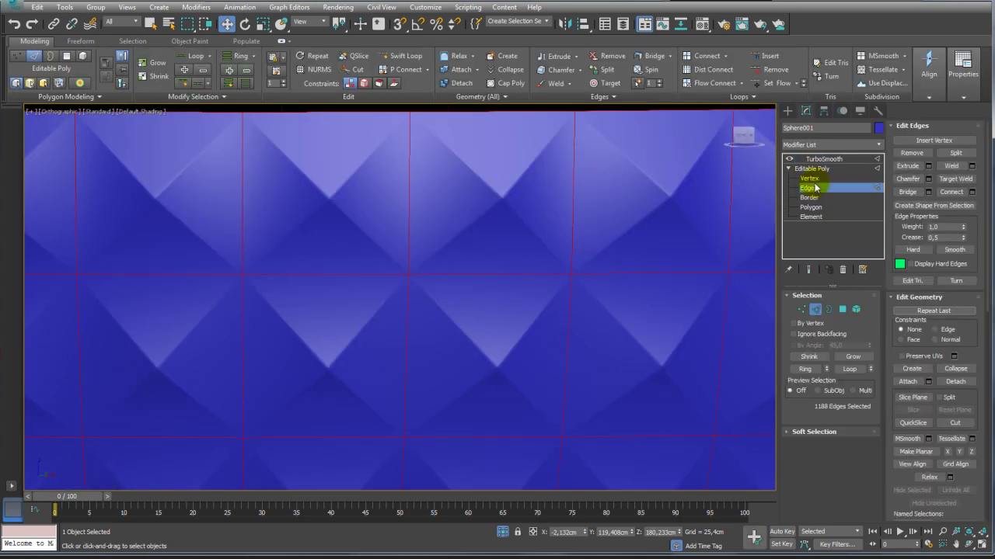
left_click(811, 269)
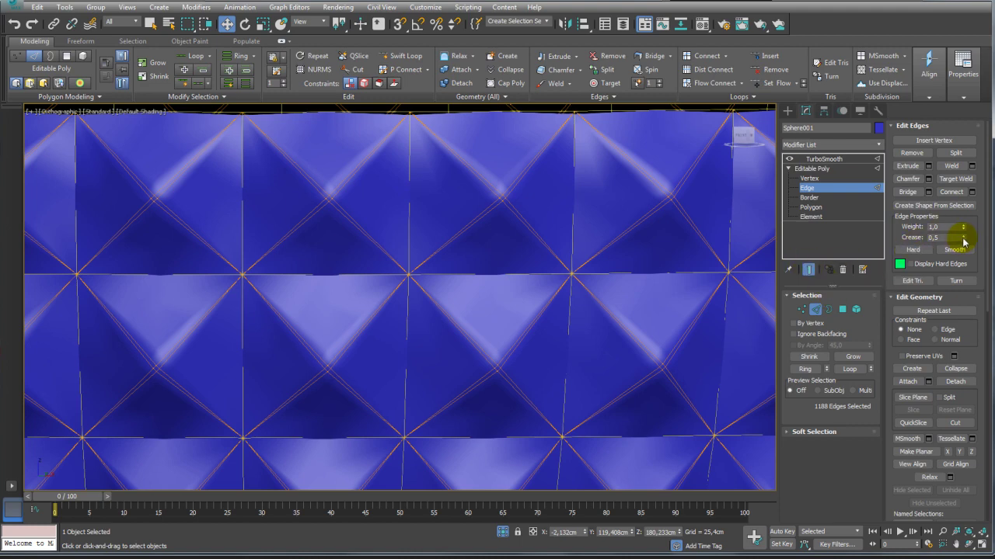
left_click_drag(962, 232, 962, 68)
scroll(629, 195, "down", 3)
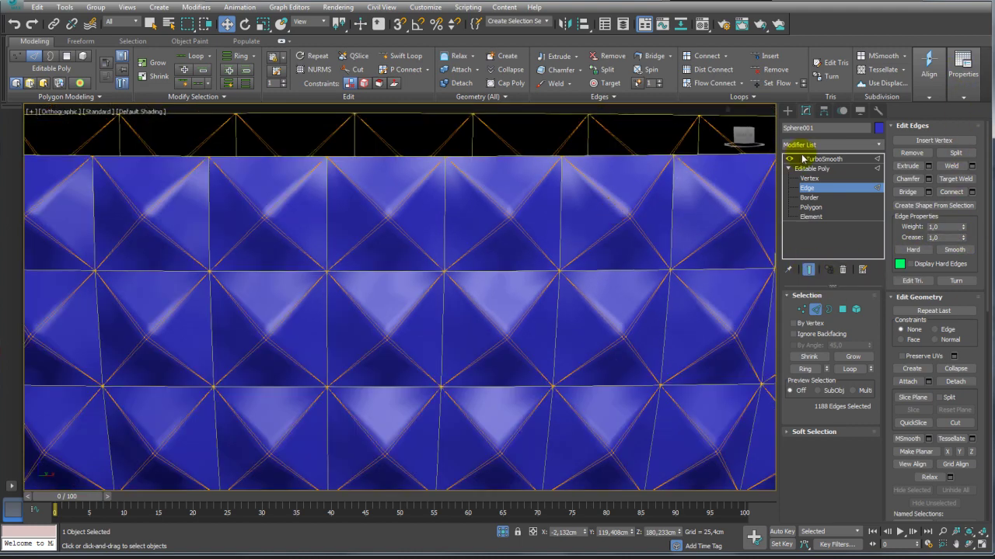
left_click(812, 168)
left_click(816, 158)
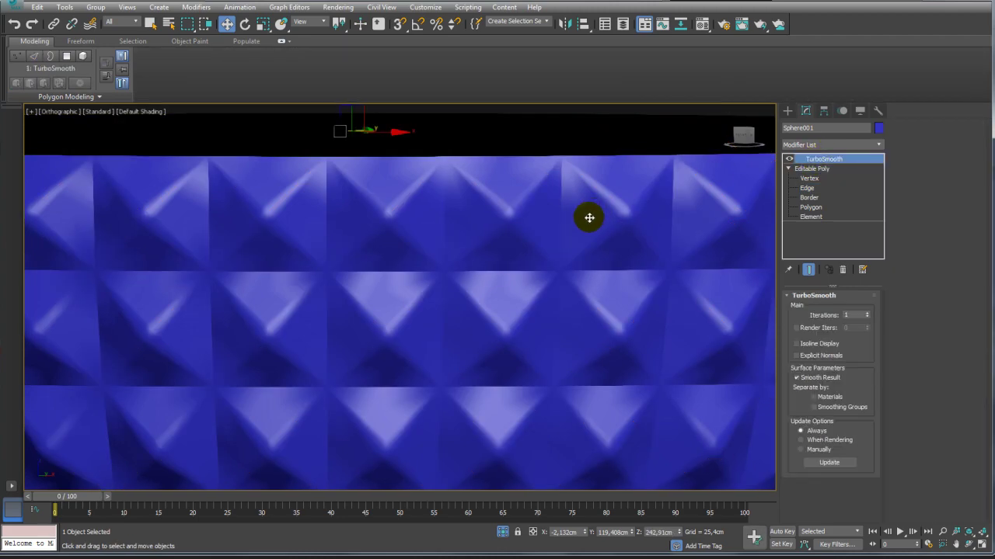
- Turn on Edged Faces and view the creased bowl from below beside the goblet reference
scroll(589, 217, "down", 5)
mouse_move(622, 370)
middle_mouse_down("alt")
mouse_move(575, 393)
mouse_move(589, 315)
mouse_move(606, 288)
mouse_move(595, 353)
mouse_move(577, 306)
middle_mouse_up("alt")
scroll(577, 306, "down", 4)
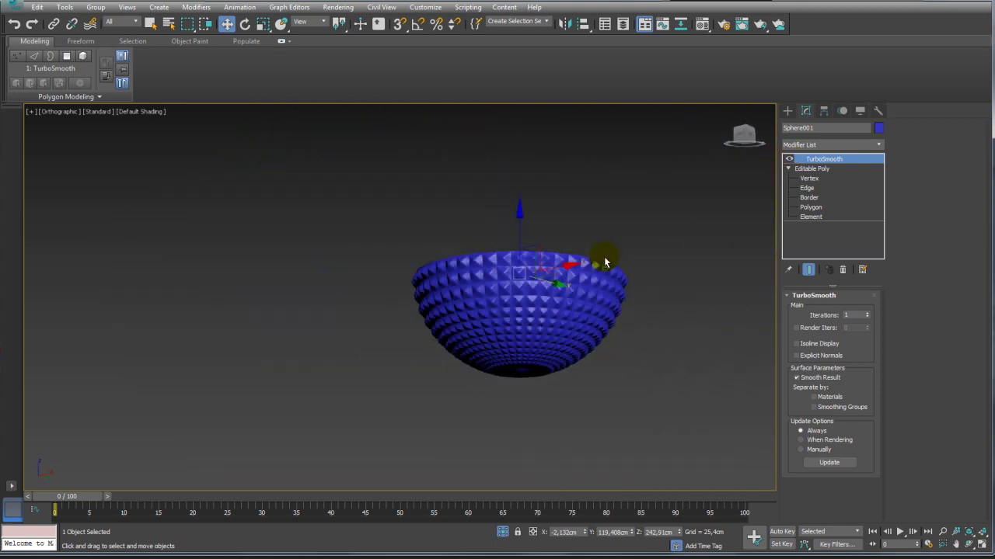
mouse_move(604, 262)
middle_mouse_down("alt")
mouse_move(513, 506)
mouse_move(555, 399)
mouse_move(593, 368)
mouse_move(617, 406)
mouse_move(528, 369)
mouse_move(619, 381)
mouse_move(517, 327)
middle_mouse_up("alt")
key("F4")
scroll(517, 327, "up", 2)
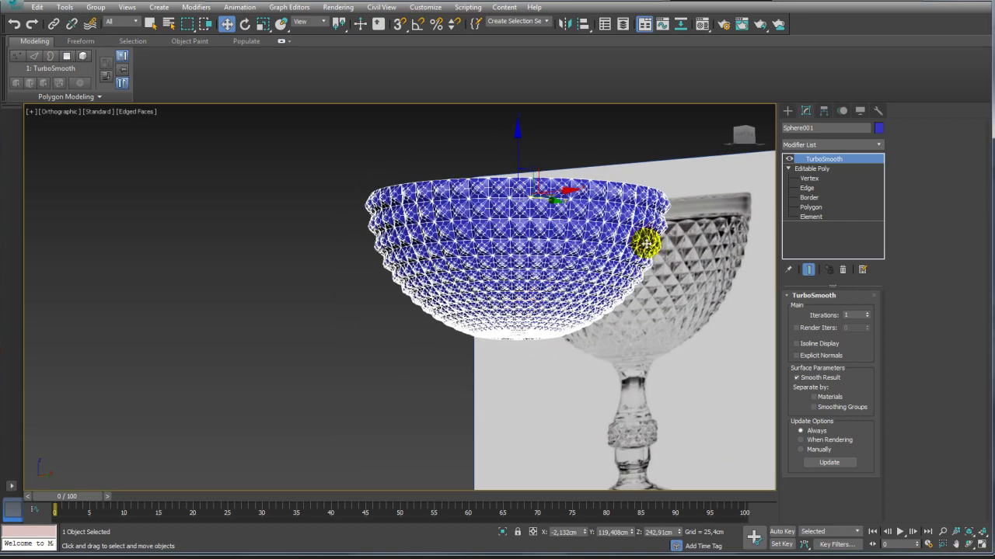
mouse_move(443, 382)
middle_mouse_down("alt")
mouse_move(542, 371)
mouse_move(535, 311)
middle_mouse_up("alt")
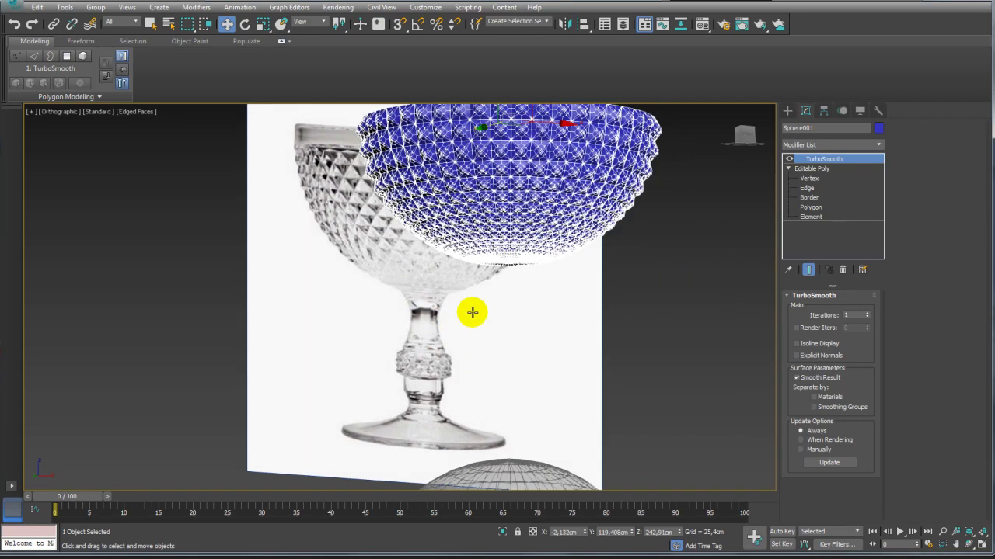
middle_click_drag(473, 310, 433, 243, "alt")
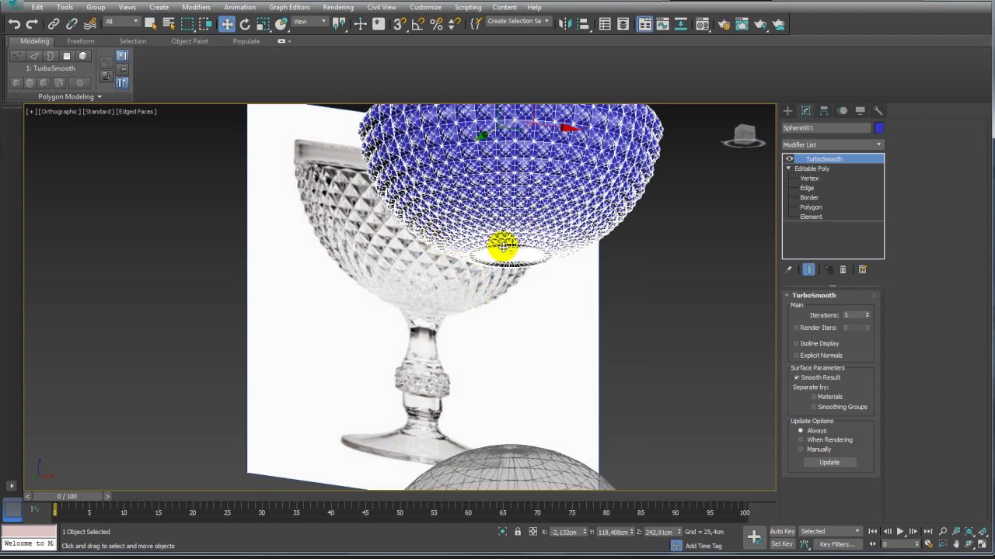
scroll(508, 253, "up", 2)
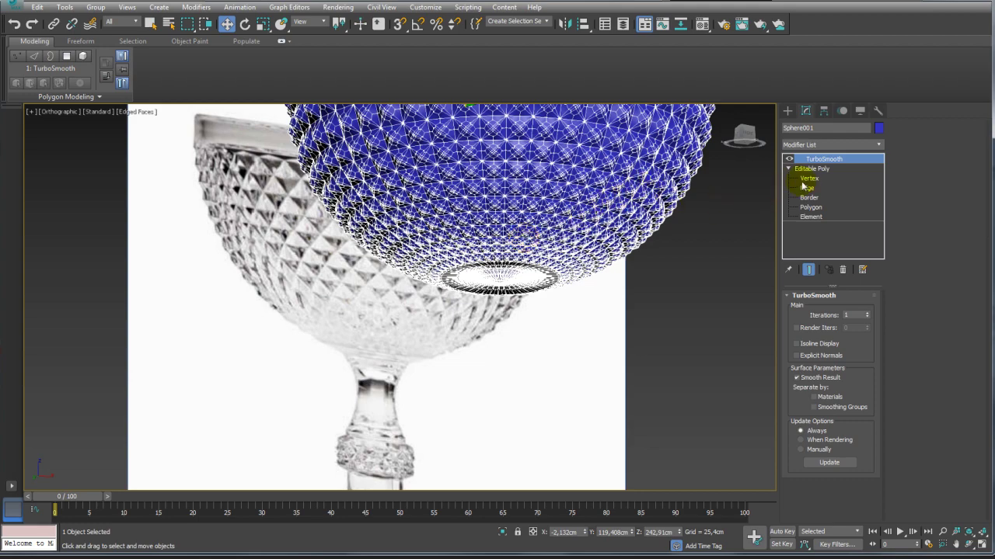
middle_click_drag(470, 225, 766, 172, "alt")
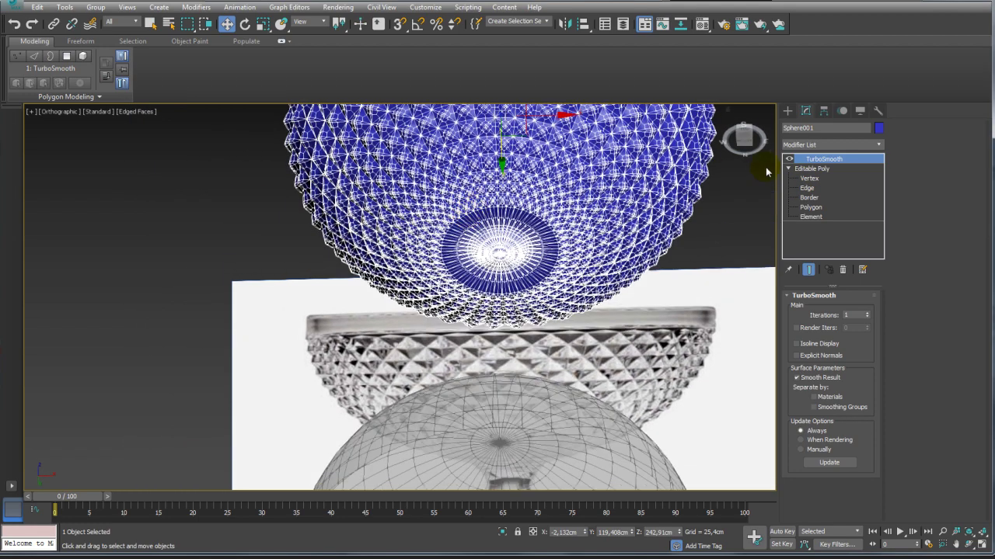
- At Polygon level, select the centre polygon on the bowl's underside
left_click(807, 188)
scroll(505, 247, "up", 4)
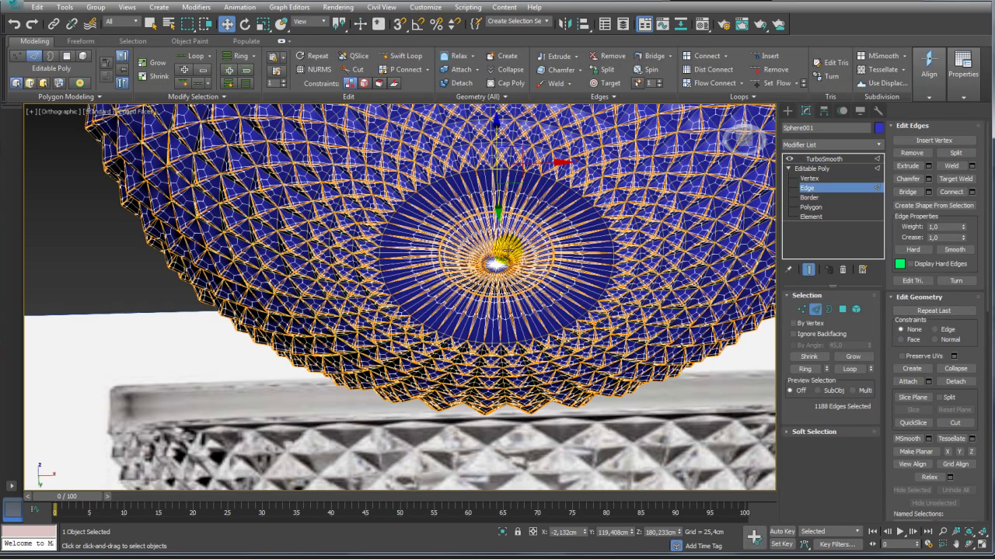
middle_click_drag(519, 265, 482, 244, "alt")
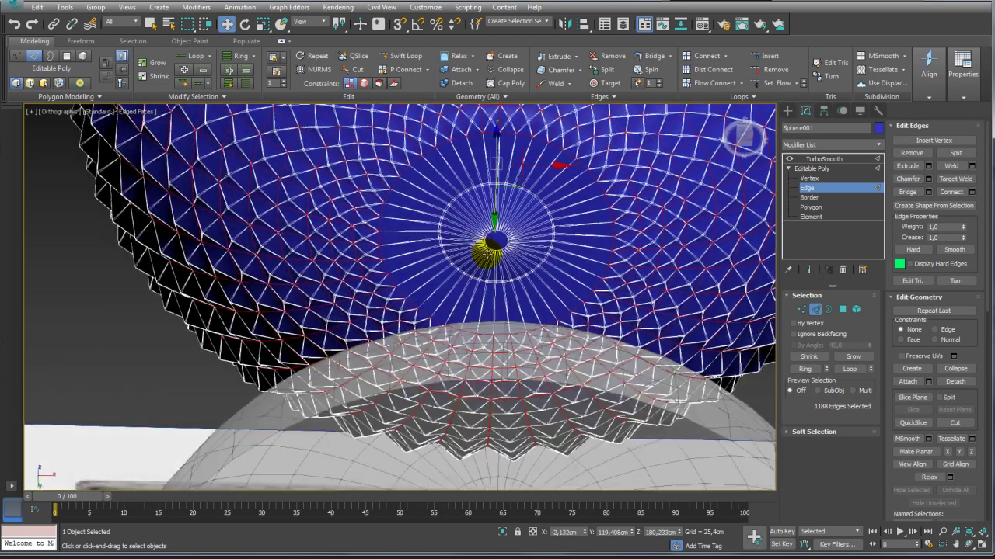
left_click(842, 309)
left_click(498, 242)
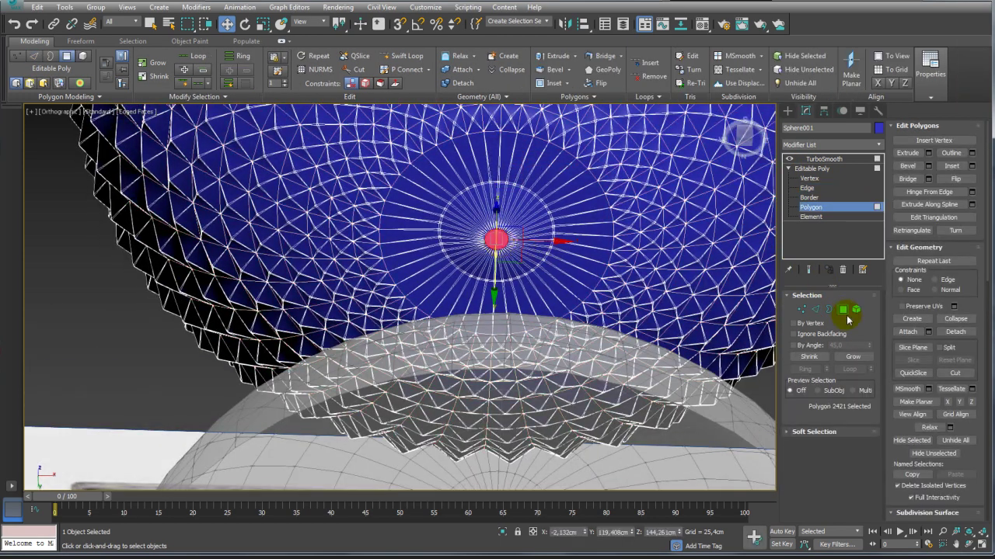
- Grow and shrink it into a round 265-polygon patch, delete it, and switch to Border level
left_click(850, 357)
left_click(850, 356)
left_click(850, 357)
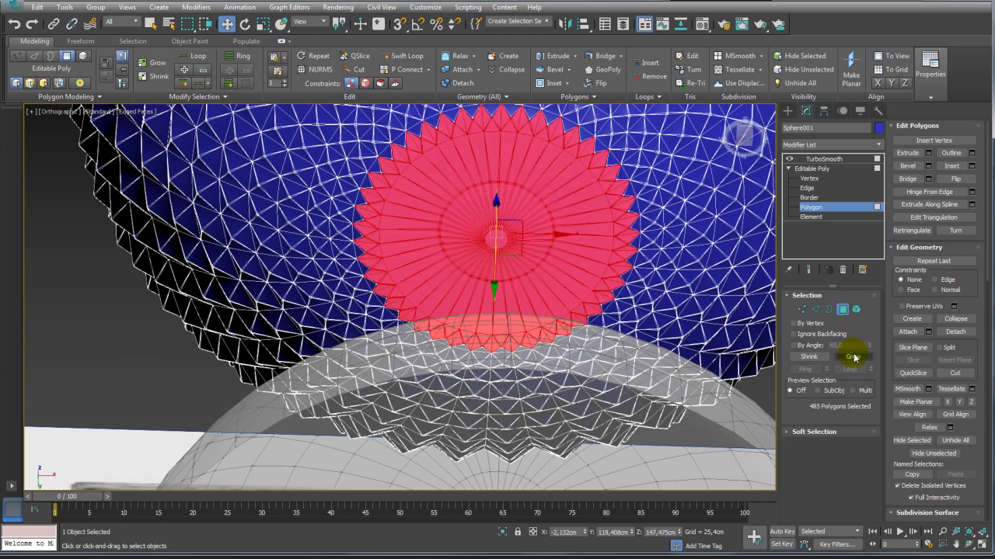
left_click(809, 356)
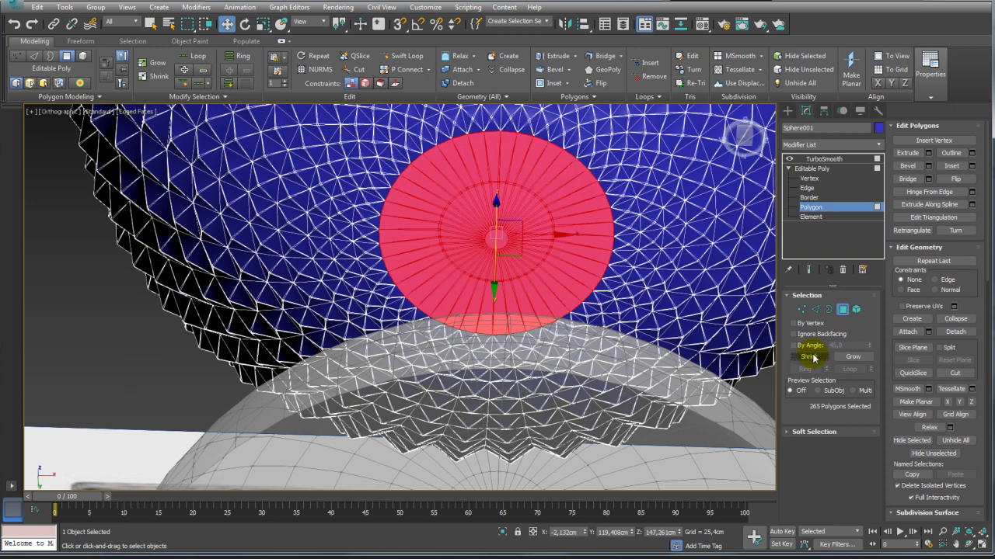
key("Delete")
left_click(828, 309)
- Select the 44-edge rim and extrude it down in Front view, scaling it inward into a first ring
left_click(607, 199)
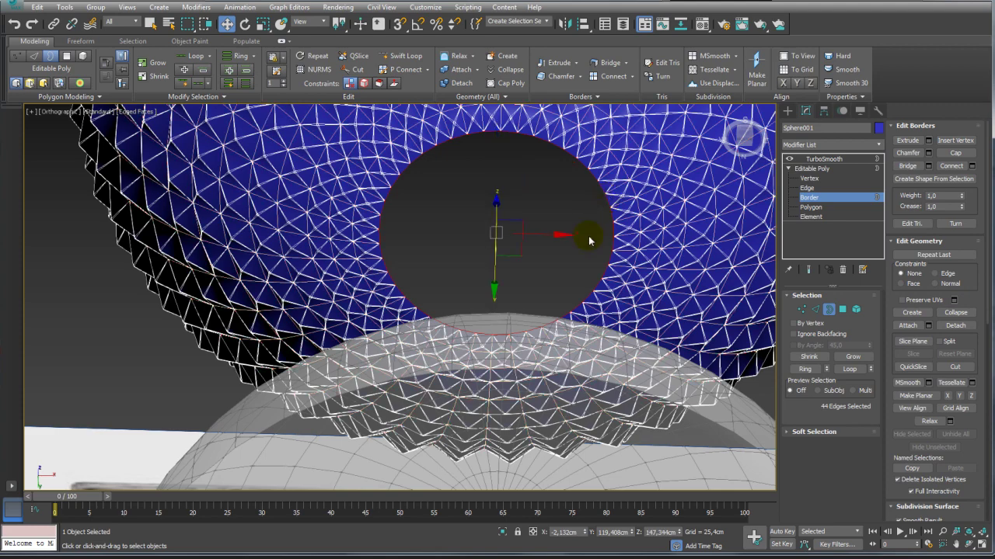
key("f")
scroll(537, 229, "down", 2)
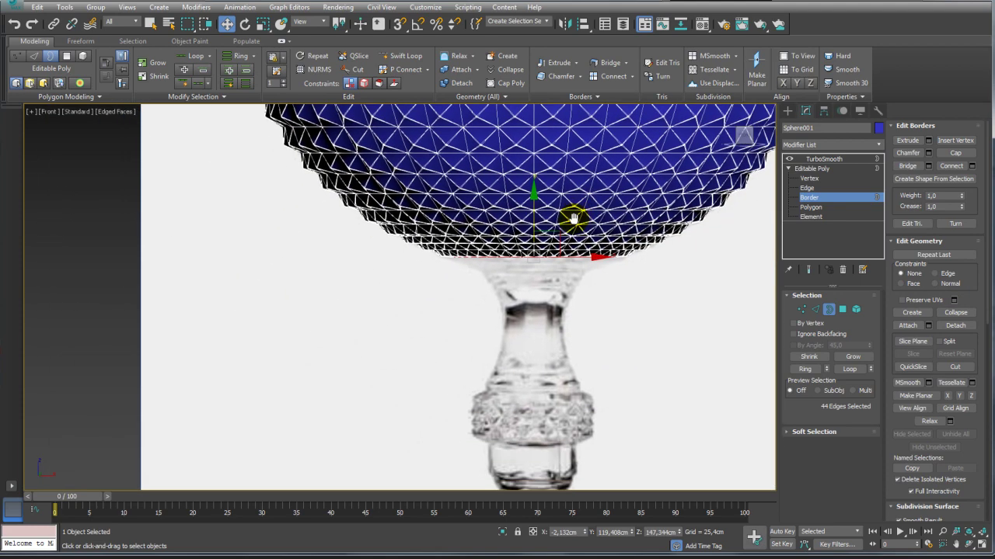
scroll(533, 242, "up", 3)
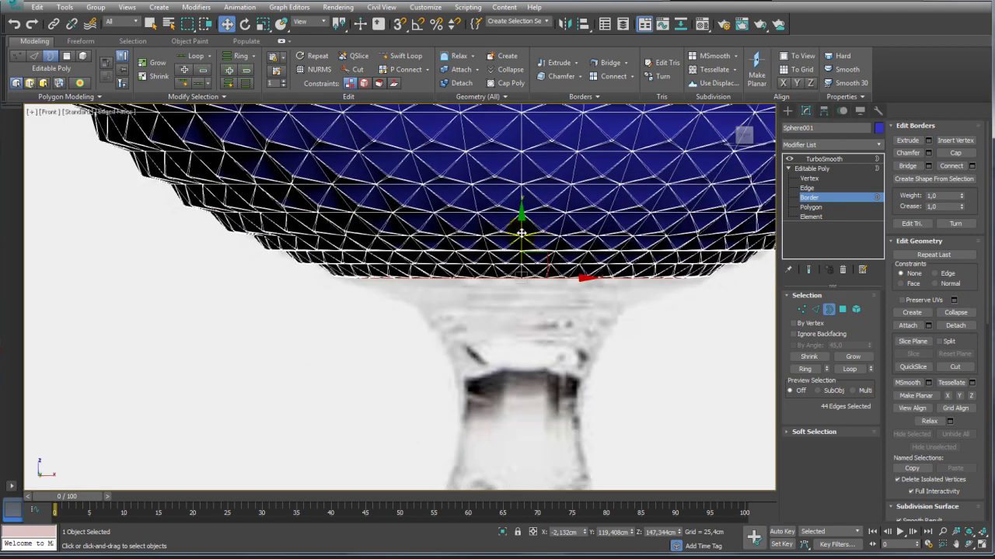
left_click_drag(521, 232, 526, 240, "shift")
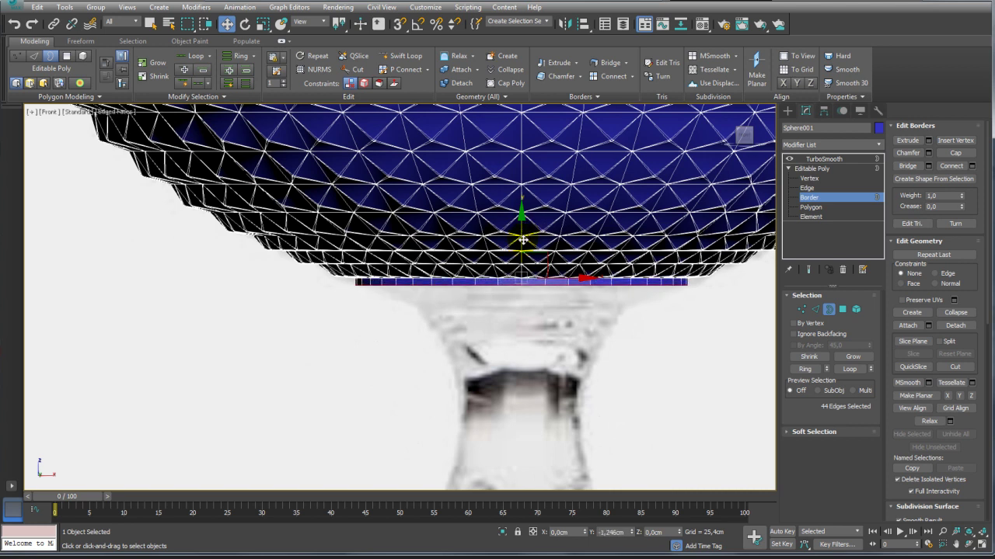
key("r")
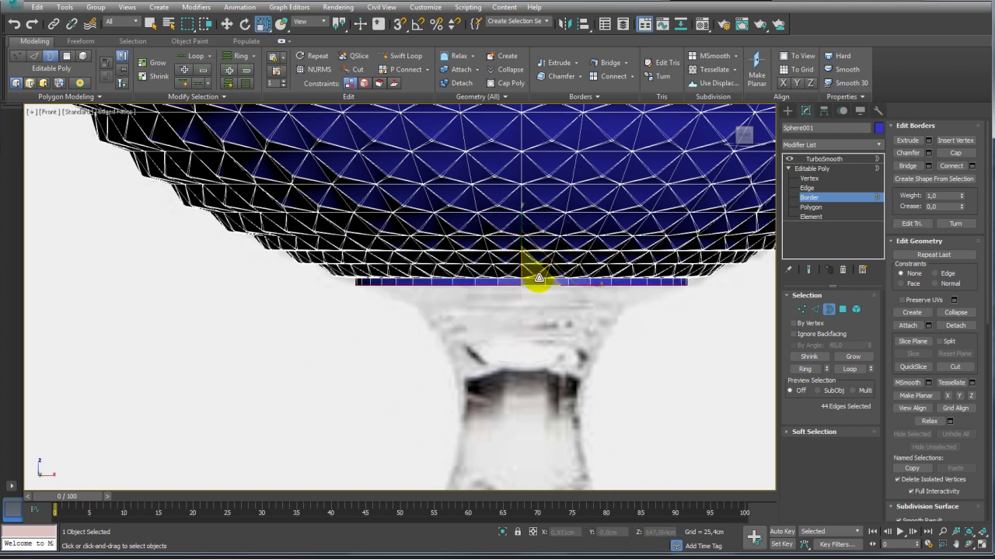
left_click_drag(533, 264, 536, 293)
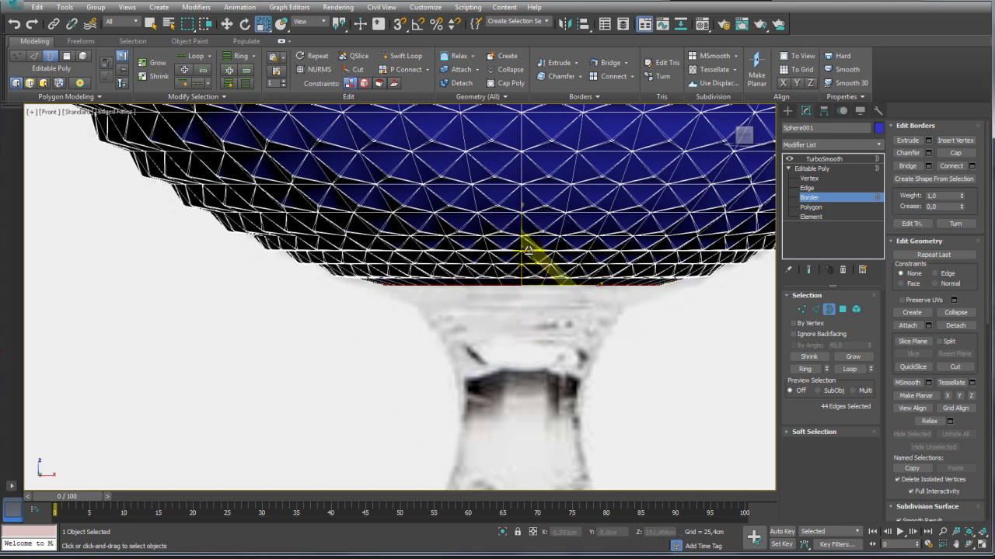
key("e")
left_click_drag(525, 247, 539, 310)
key("r")
key("w")
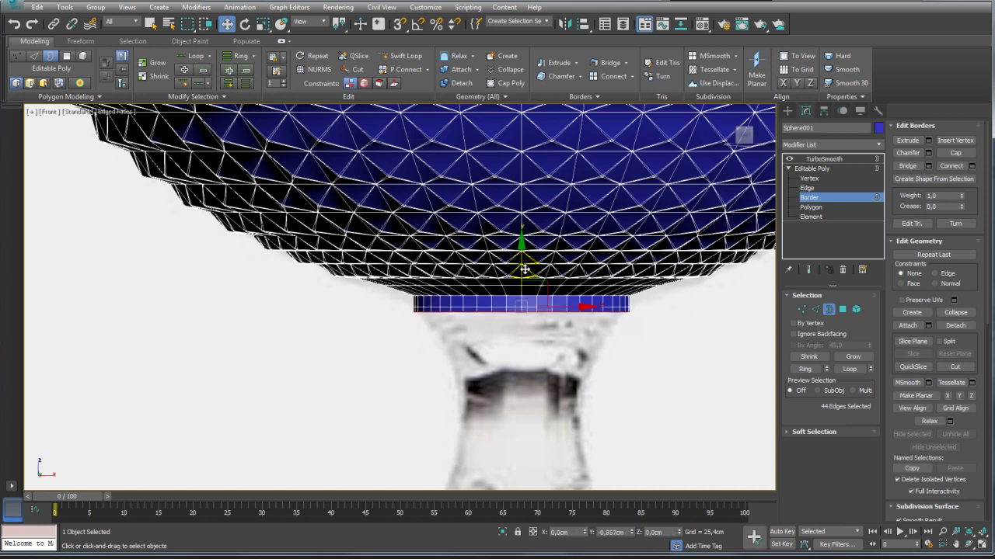
key("r")
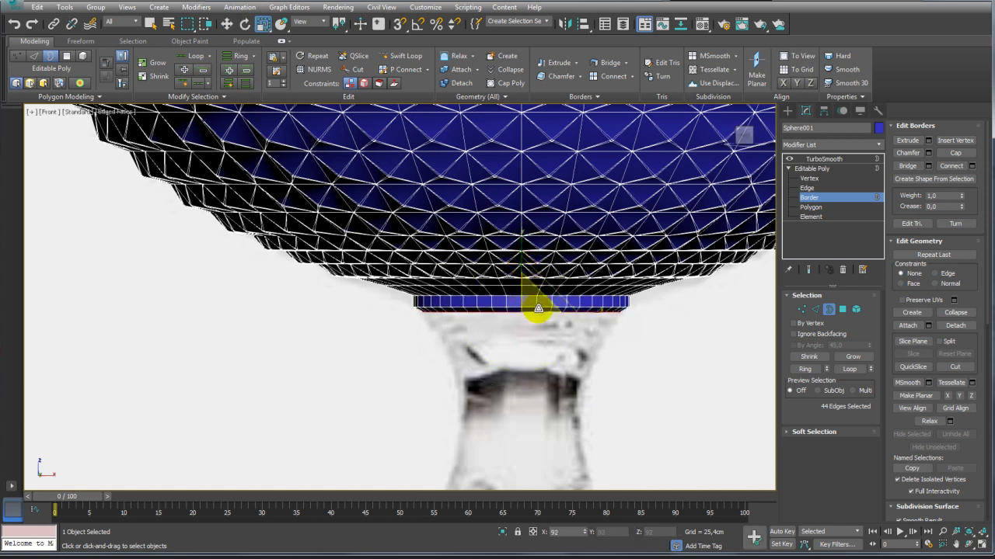
key("w")
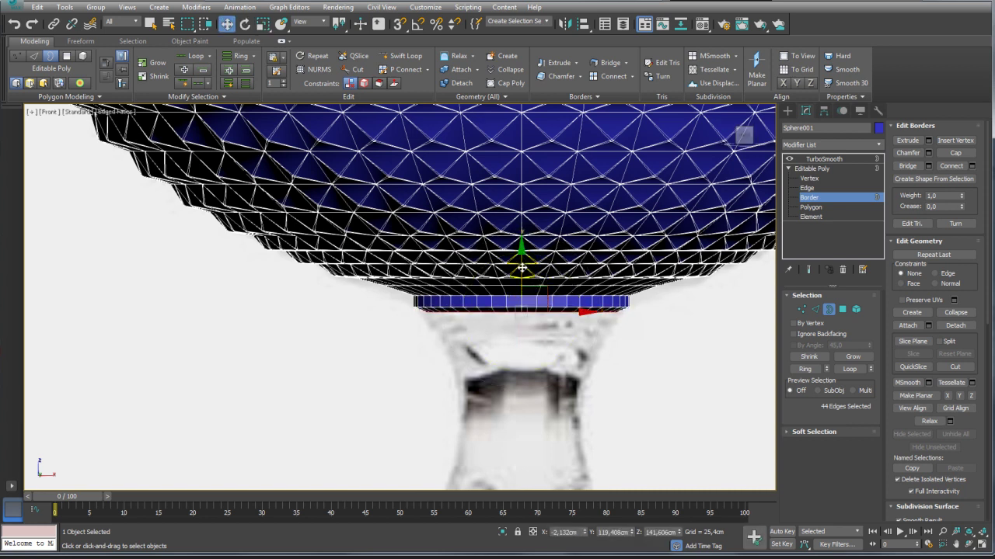
- Extrude and shrink three more rings below, ending in a taller tapered band
left_click_drag(523, 268, 522, 284, "shift")
key("r")
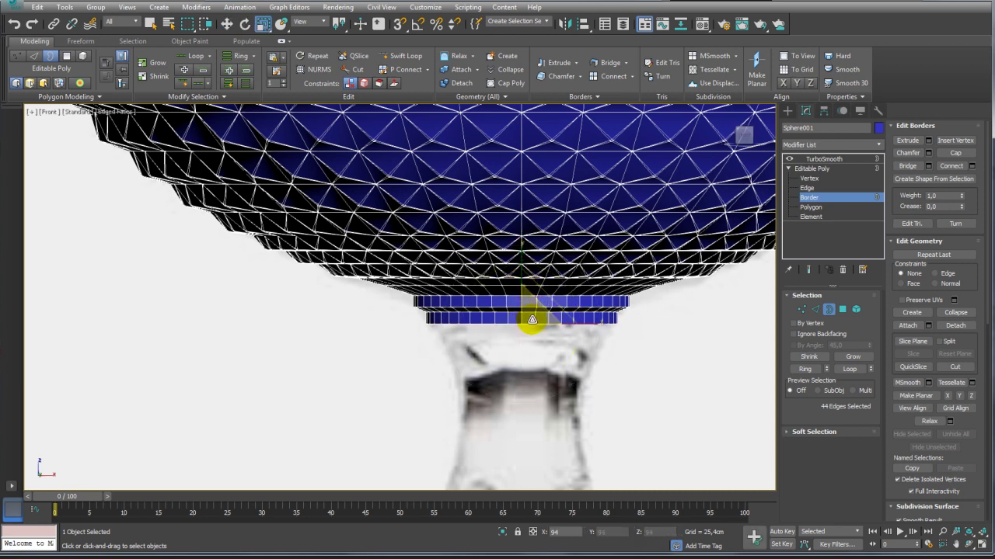
key("w")
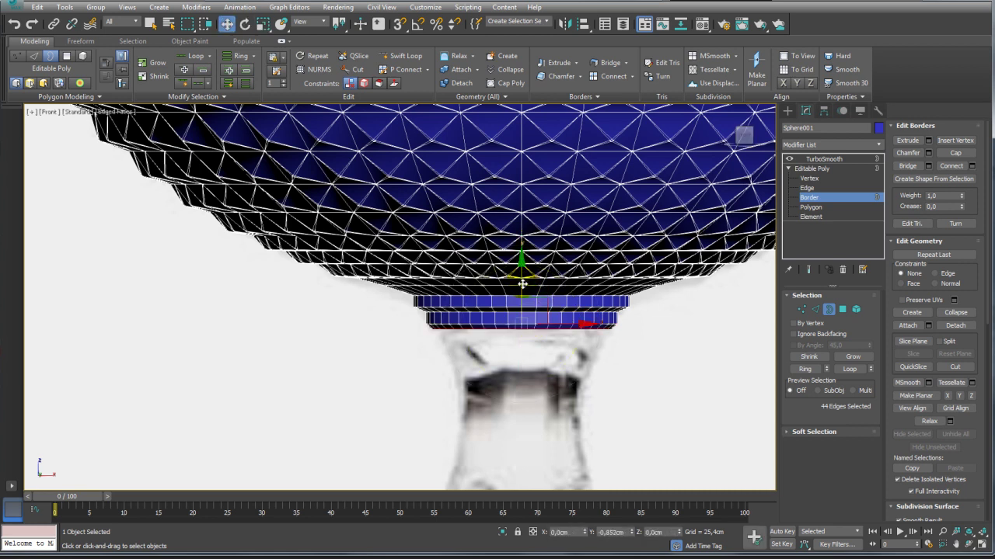
key("r")
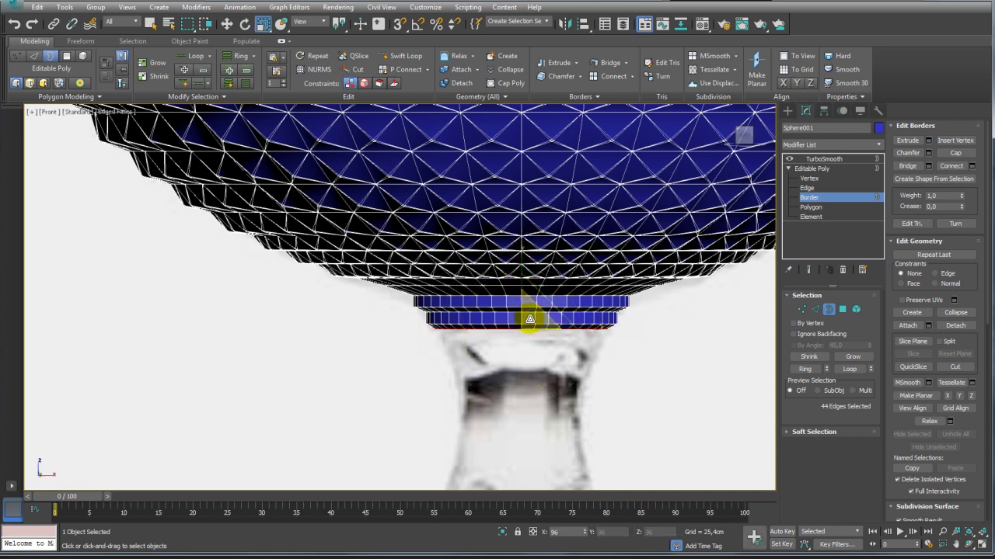
key("w")
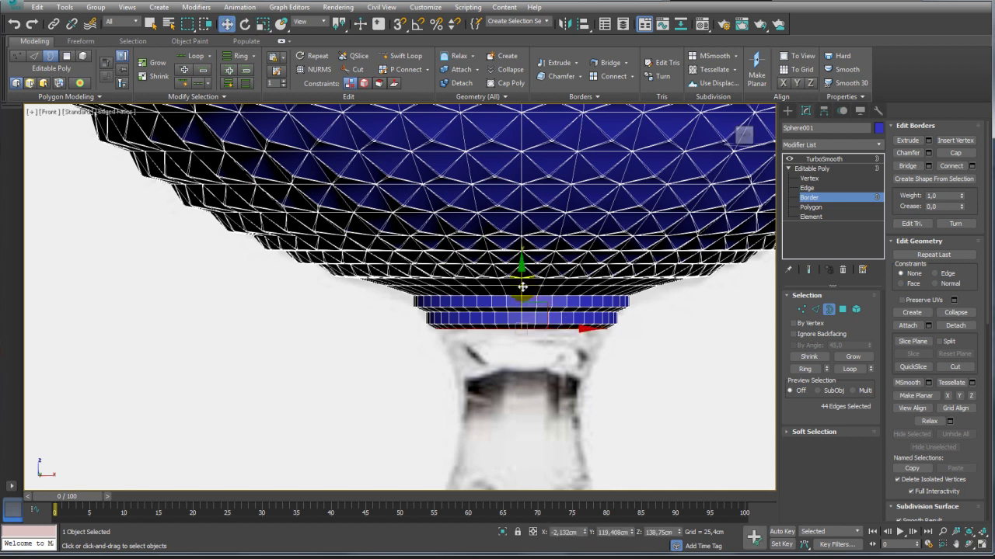
left_click_drag(530, 319, 533, 332, "shift")
key("r")
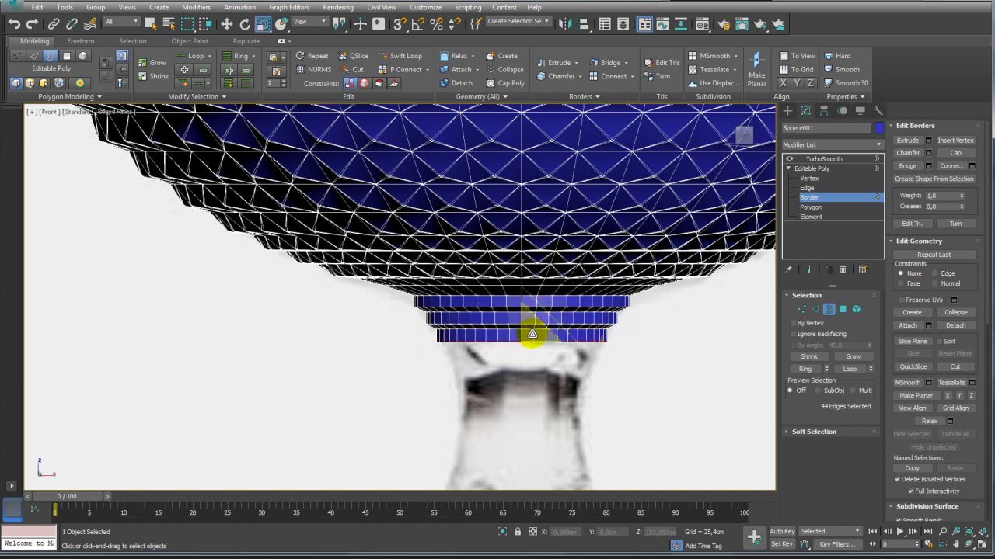
key("w")
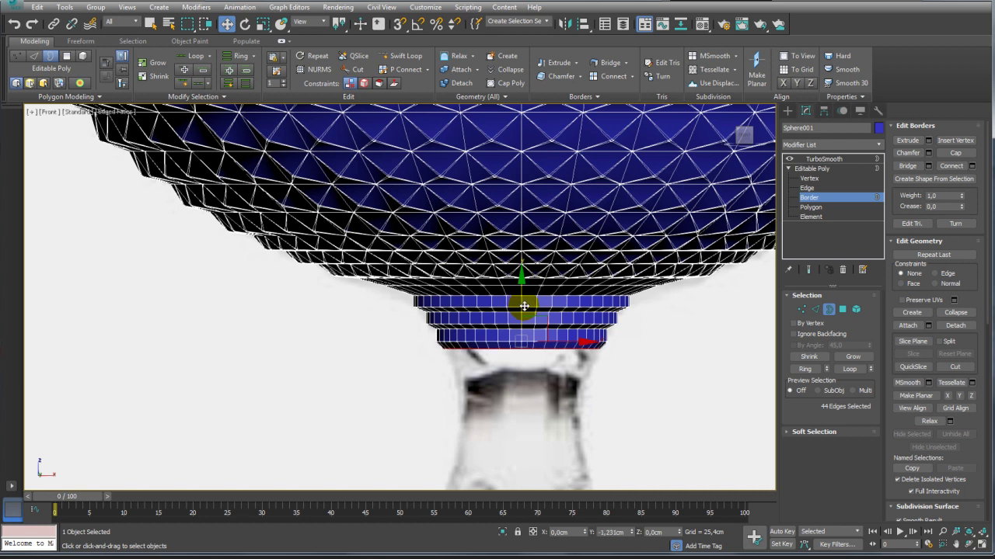
left_click_drag(526, 313, 524, 342, "shift")
key("r")
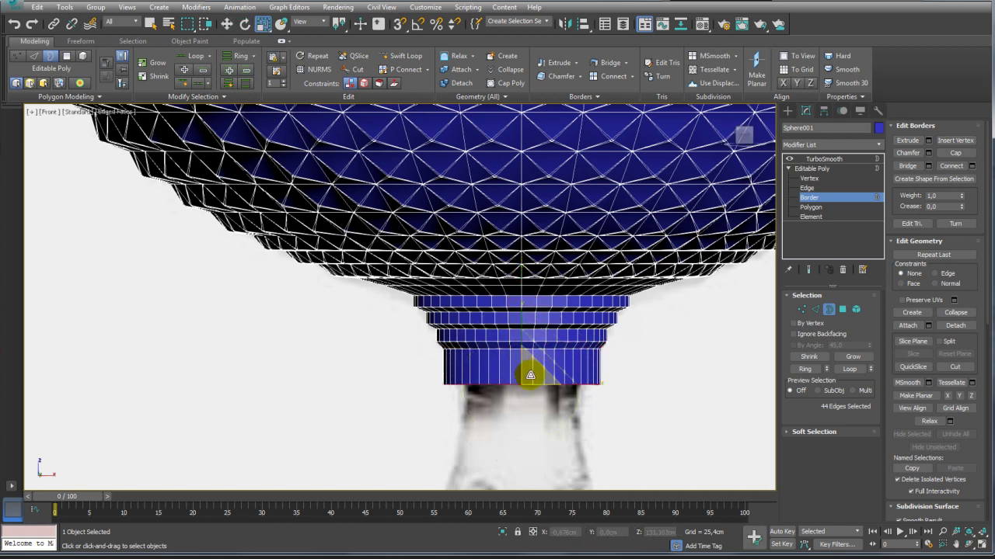
left_click_drag(533, 378, 534, 392)
key("w")
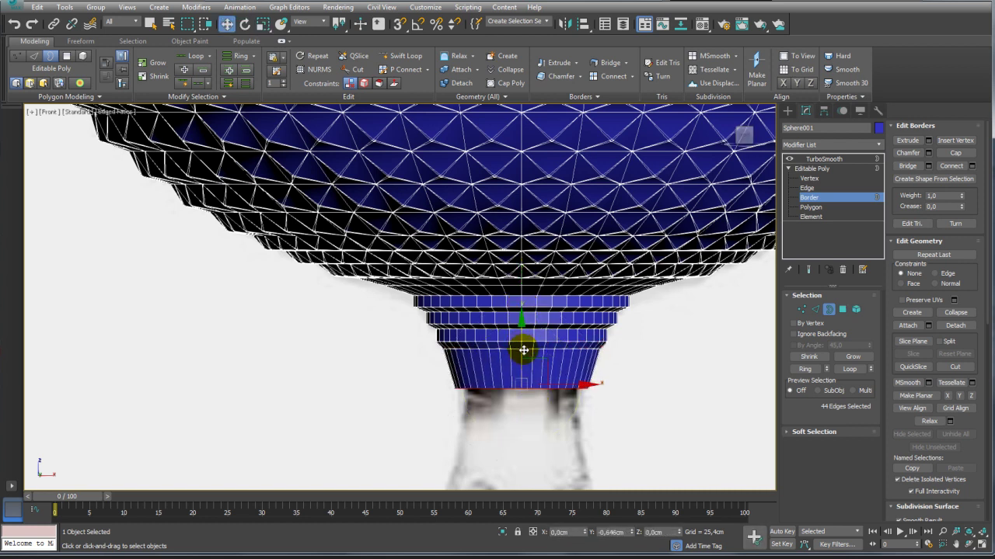
- Extend the border downward and scale it into a waisted stem ending in a flared base
scroll(514, 233, "down", 4)
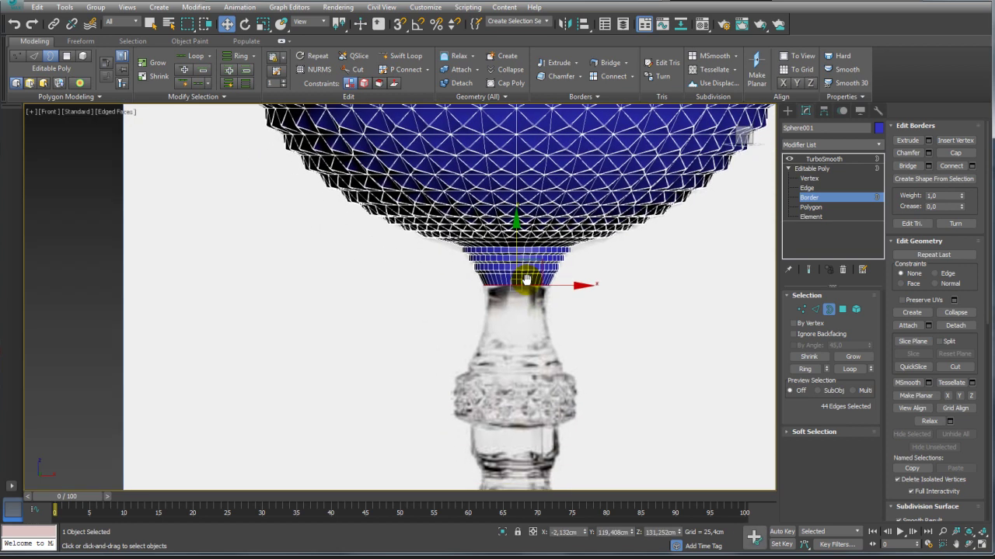
left_click_drag(513, 226, 521, 280, "shift")
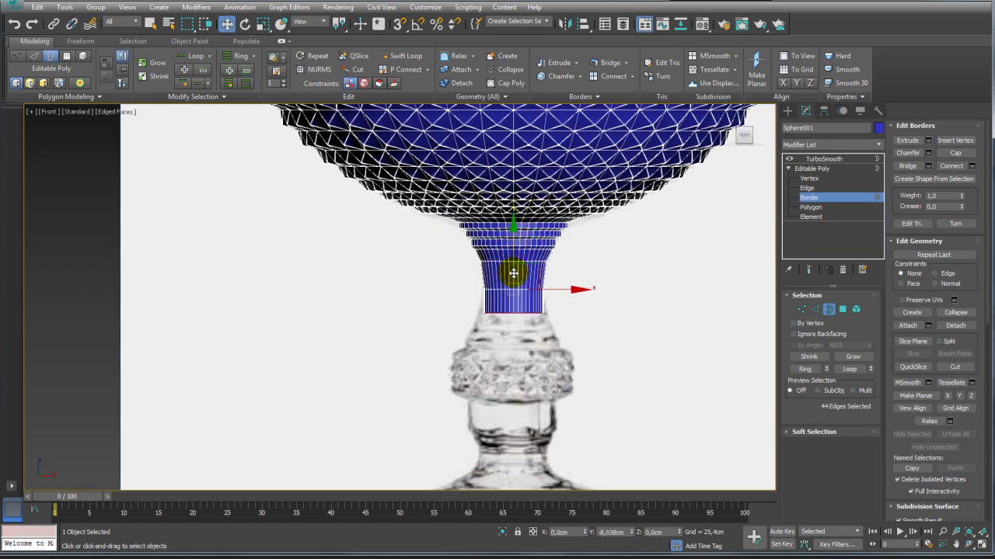
key("r")
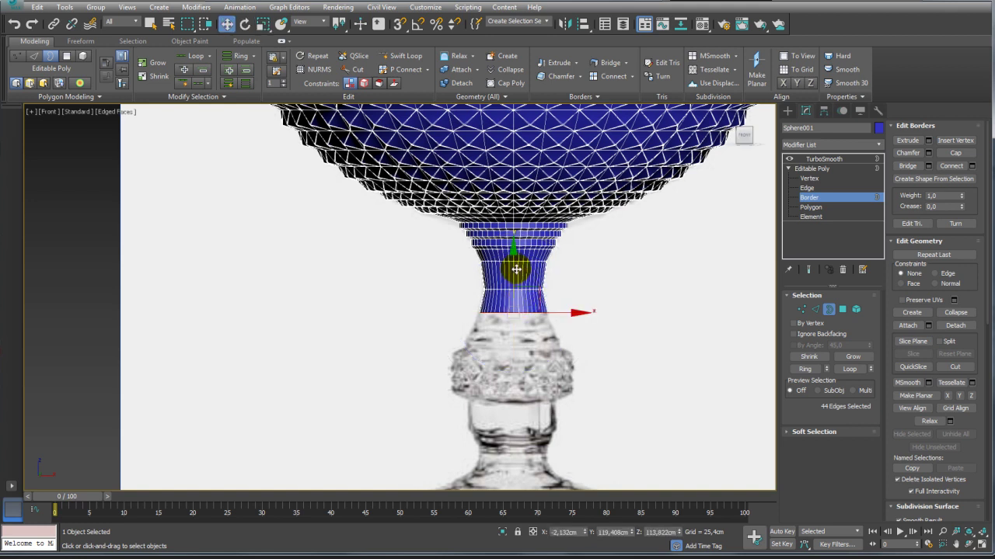
key("r")
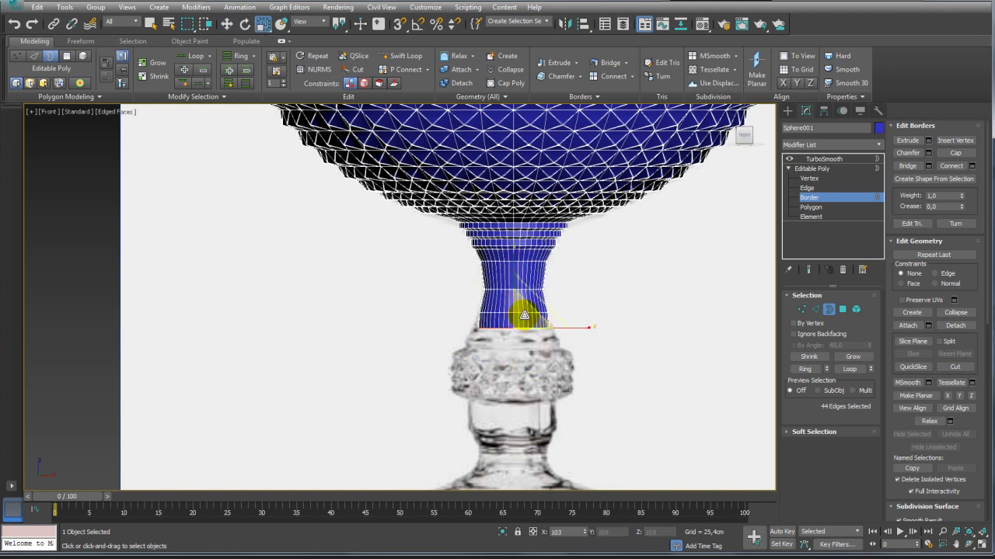
scroll(528, 327, "up", 3)
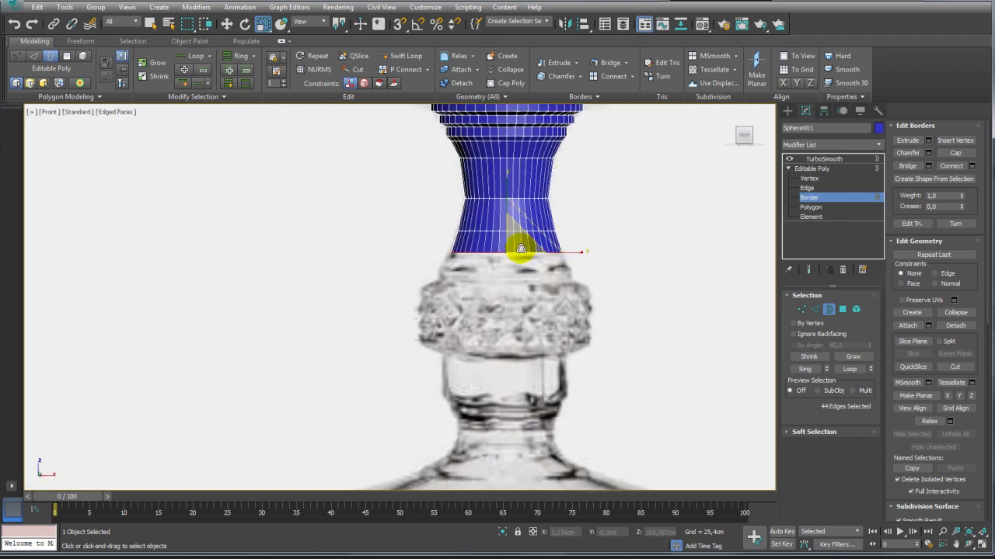
key("w")
mouse_move(503, 208)
left_mouse_down()
mouse_move(514, 242)
mouse_move(501, 237)
mouse_move(502, 251)
mouse_move(513, 267)
mouse_move(502, 251)
left_mouse_up()
key("r")
key("w")
key("r")
key("w")
- Select the stem's flared lower polygons and Shift-drag a copy of them downward
scroll(497, 296, "down", 2)
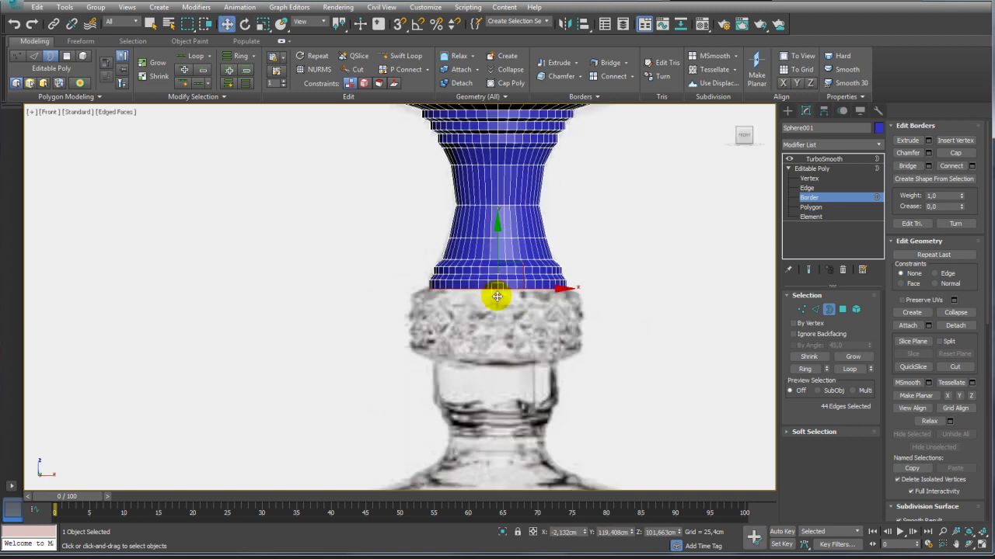
mouse_move(496, 296)
middle_mouse_down()
mouse_move(491, 233)
mouse_move(484, 260)
middle_mouse_up()
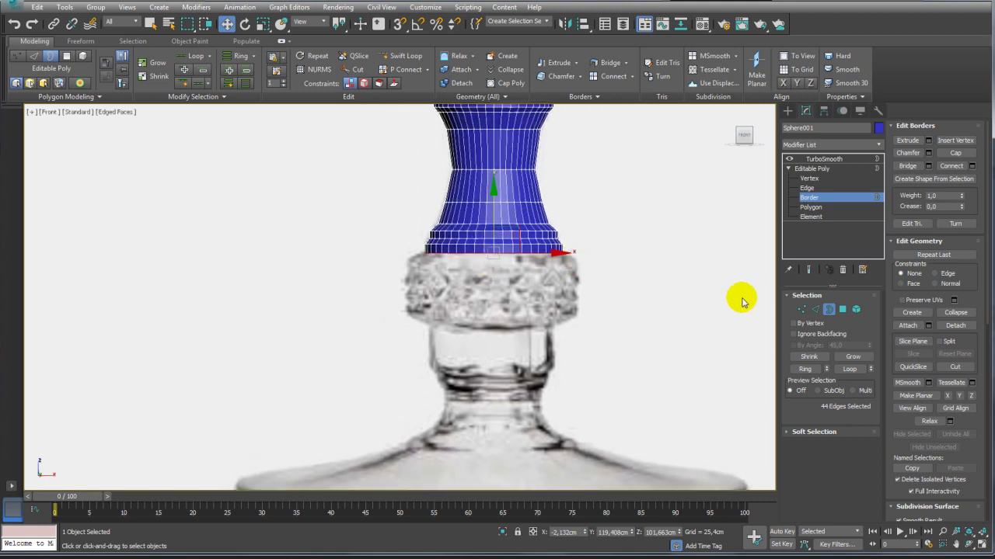
left_click(843, 310)
mouse_move(690, 318)
left_mouse_down()
mouse_move(371, 192)
mouse_move(376, 198)
left_mouse_up()
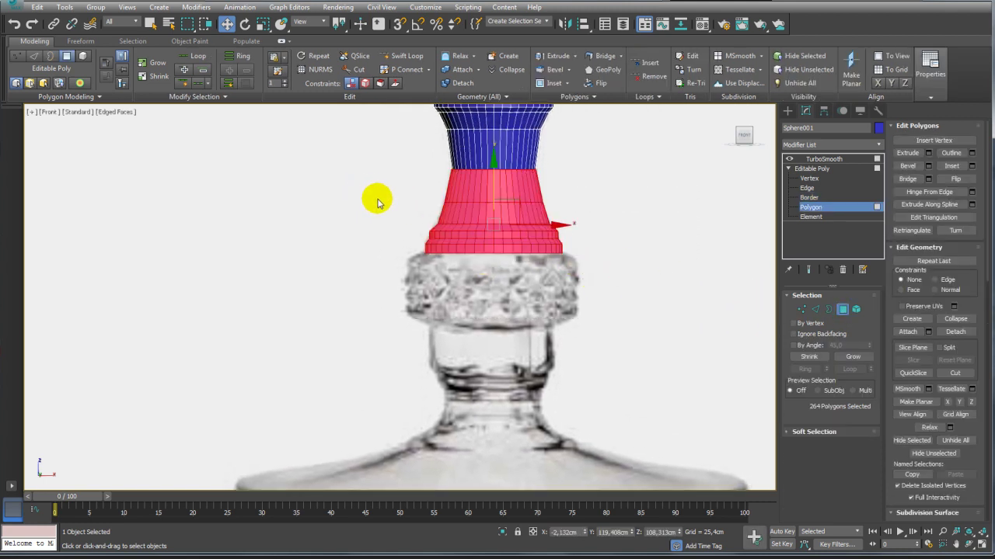
left_click_drag(493, 173, 497, 299, "shift")
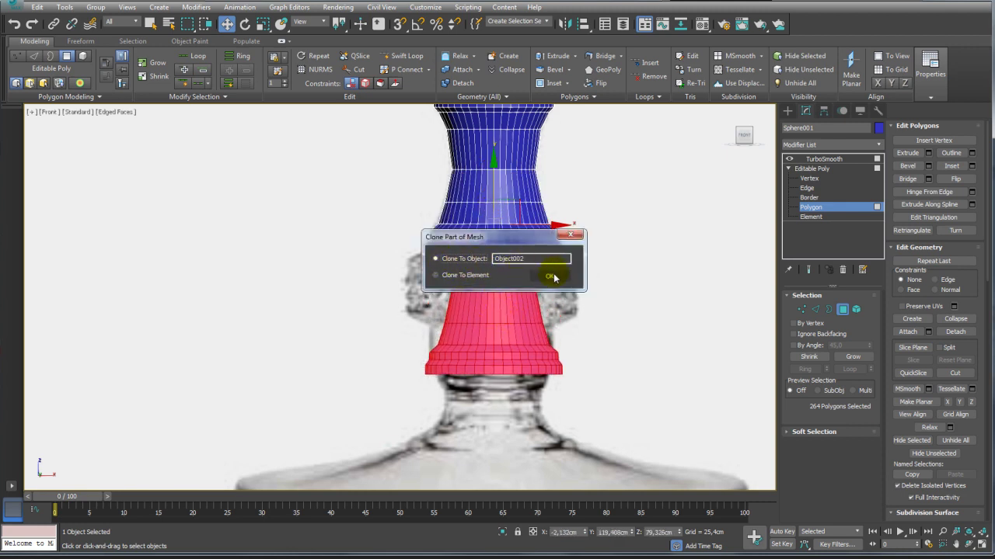
- Clone the 264 selected polygons as a new element within the goblet mesh
left_click(460, 277)
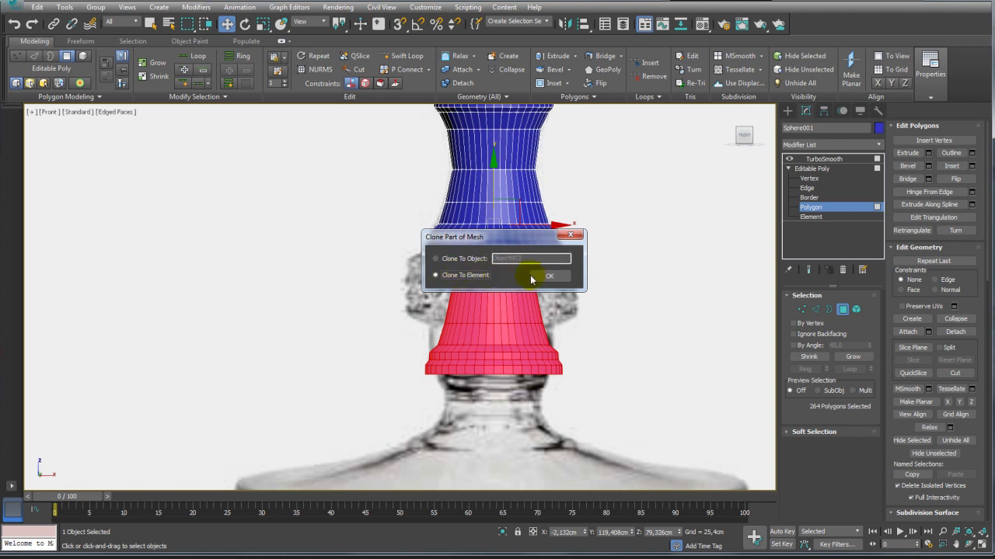
left_click(549, 276)
key("e")
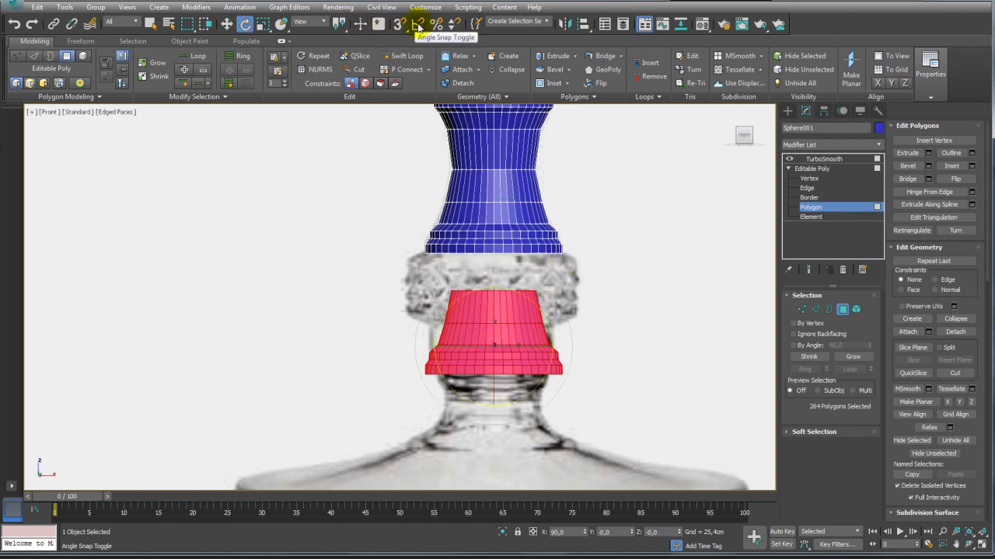
- Rotate the cloned band 180° with angle snap, lower it toward the foot, and scale it to about 91%
left_click(417, 26)
left_click_drag(493, 309, 499, 205)
key("w")
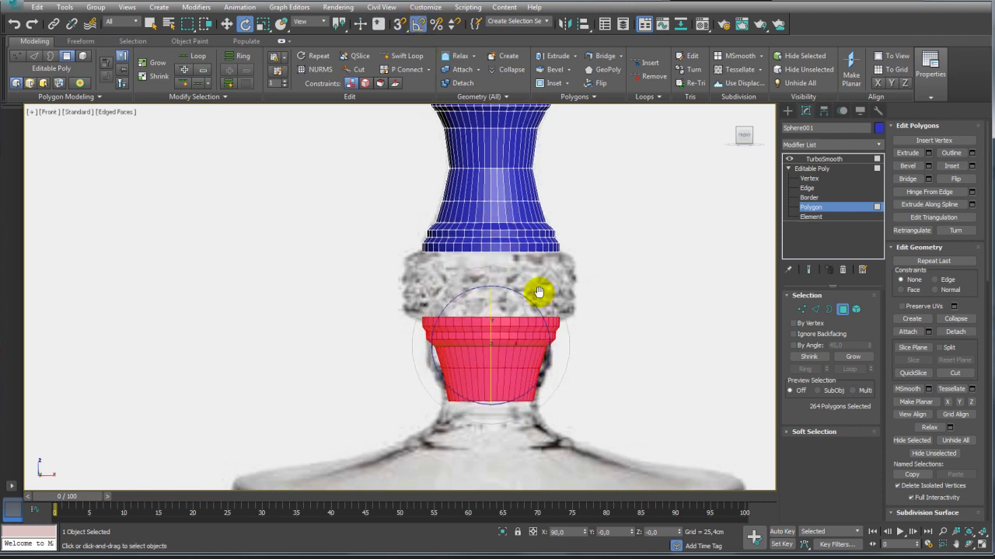
middle_click_drag(537, 291, 526, 280)
mouse_move(478, 270)
left_mouse_down()
mouse_move(477, 373)
mouse_move(493, 318)
mouse_move(484, 311)
left_mouse_up()
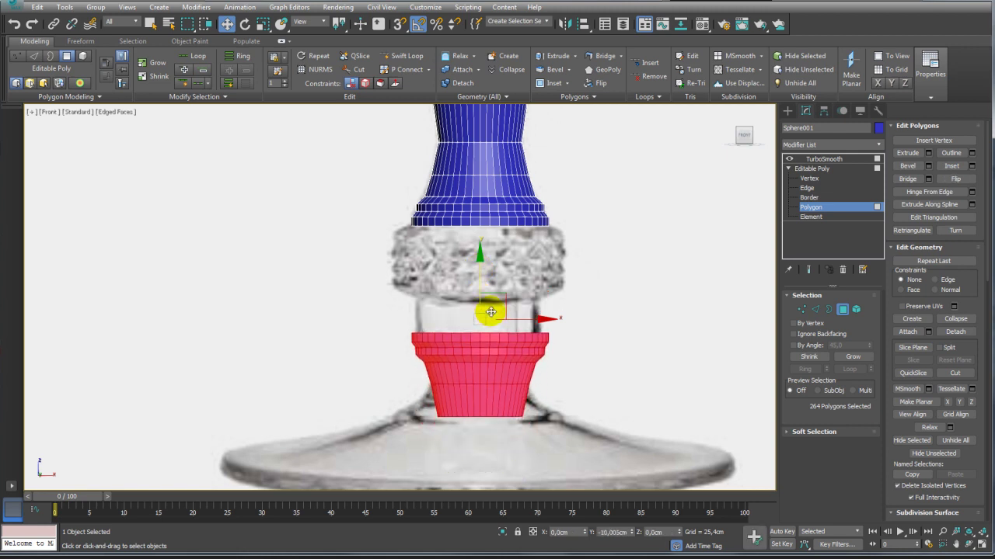
key("r")
left_click_drag(493, 349, 493, 354)
key("w")
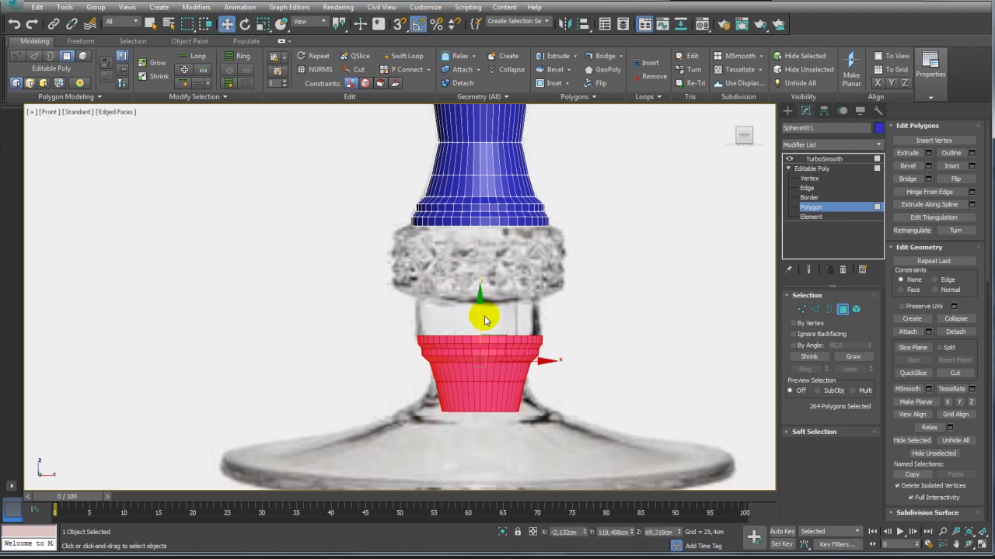
left_click(828, 309)
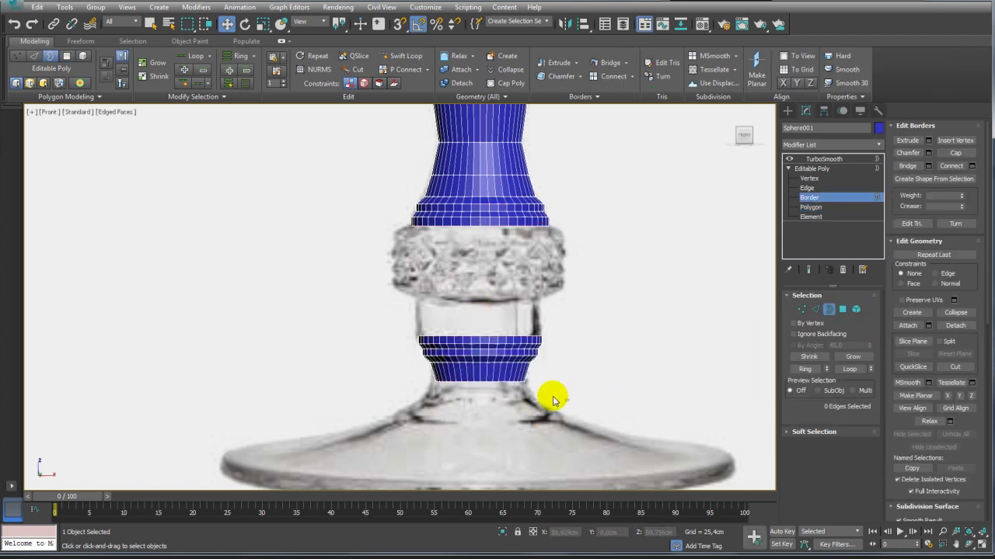
- Shift-move the lower band's top border up about 7 cm
left_click(516, 382)
key("r")
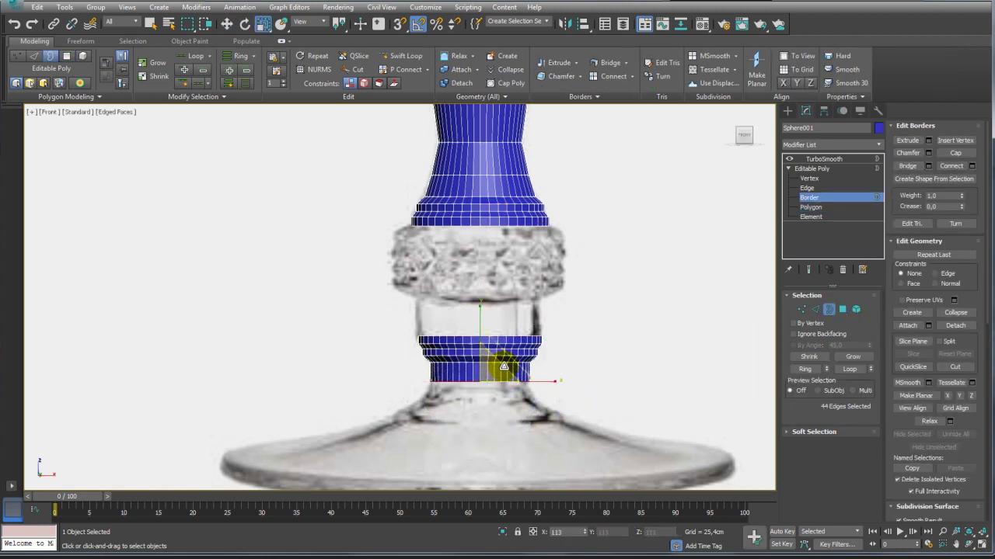
left_click(507, 340)
key("w")
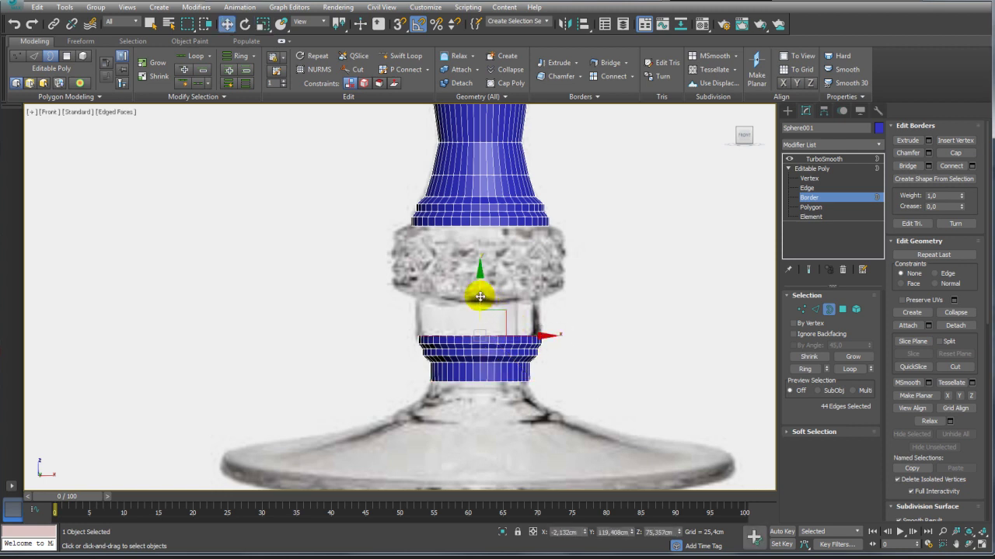
left_click_drag(480, 296, 480, 266, "shift")
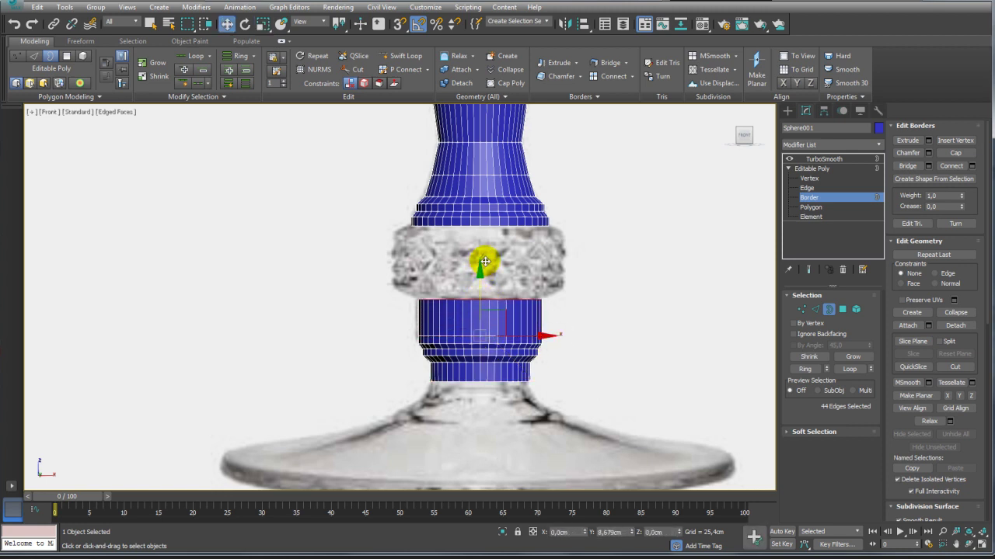
- Lower the upper section's bottom border slightly and bridge it to the band's top border
left_click(538, 225, "ctrl")
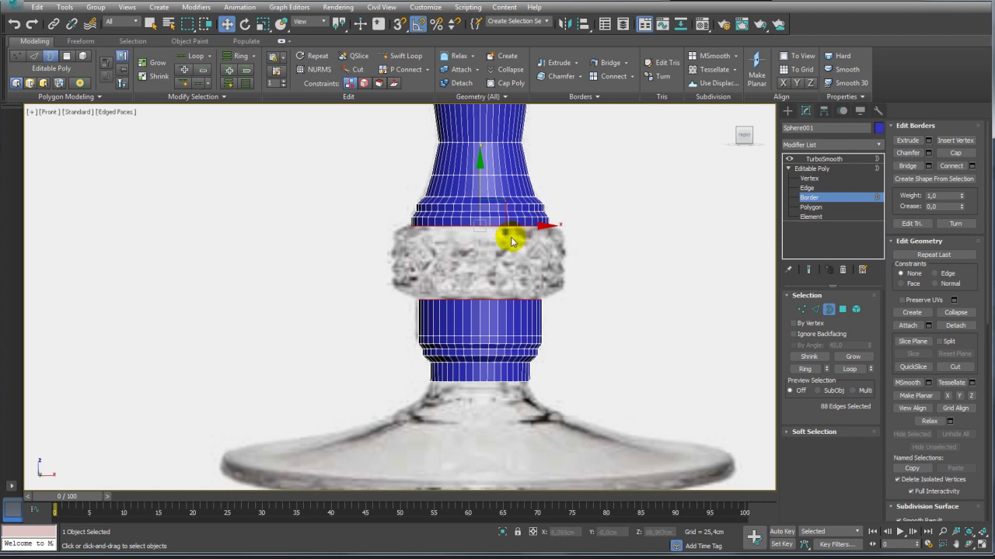
left_click(546, 299)
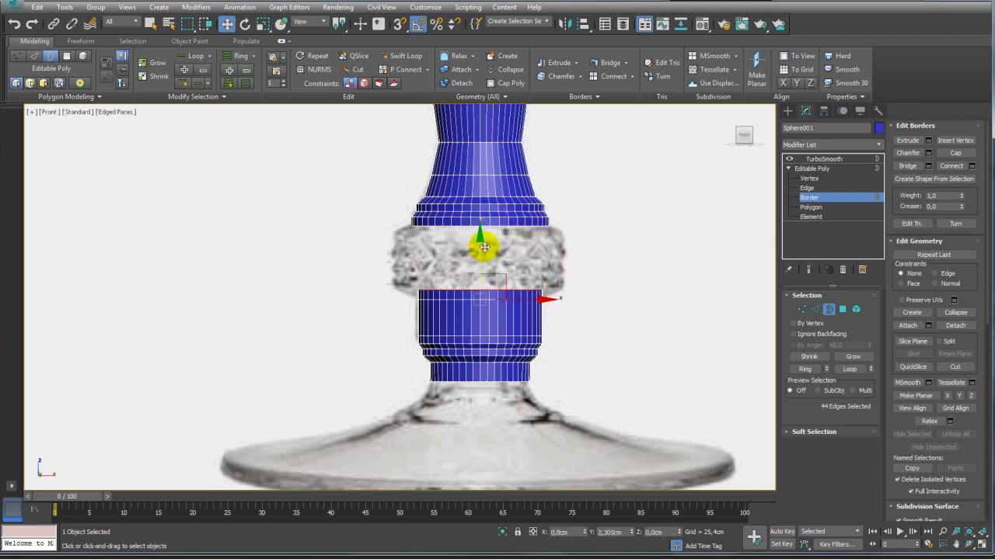
left_click(538, 223)
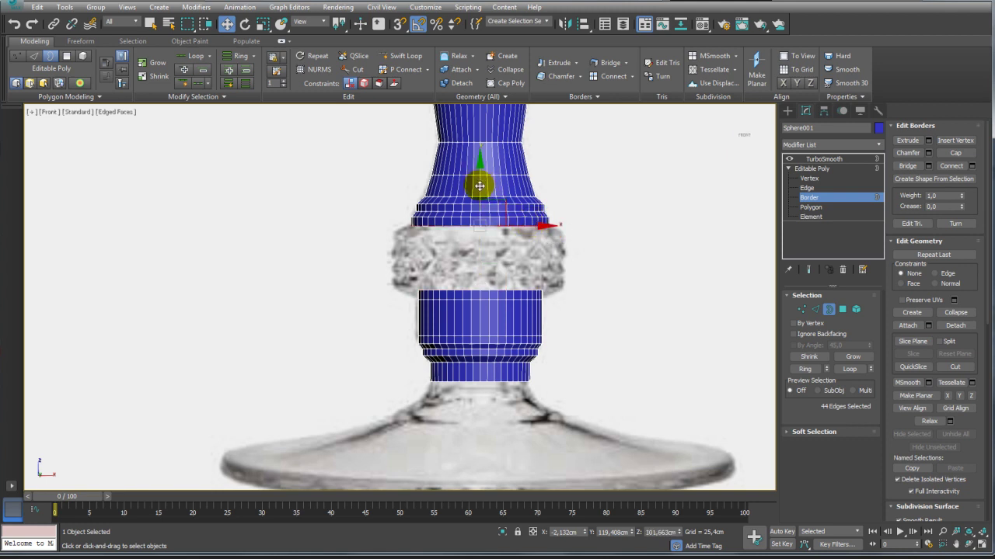
left_click_drag(476, 185, 477, 193)
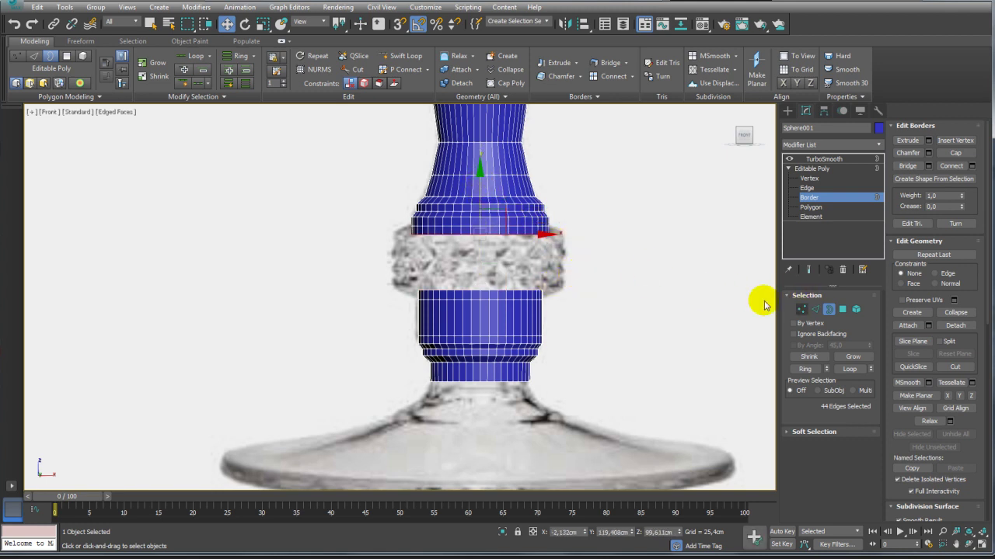
left_click(536, 291, "ctrl")
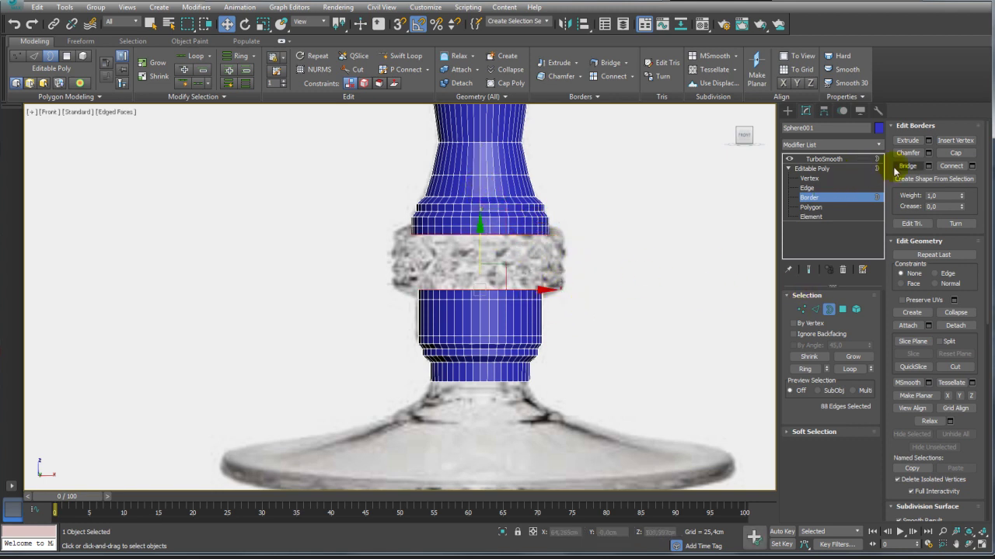
left_click(911, 168)
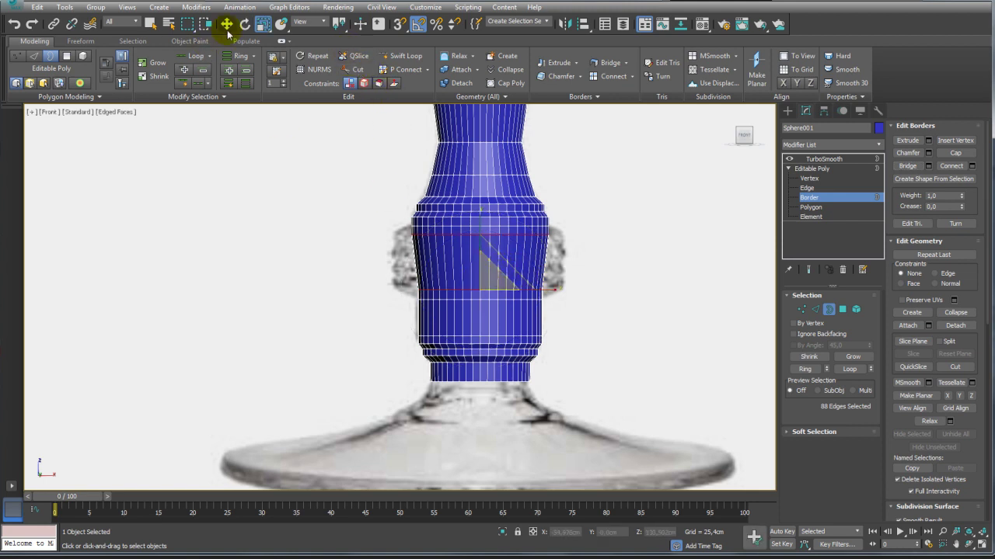
- Scale the bridged border ring outward around its own centre into a wide collar
left_click(340, 26)
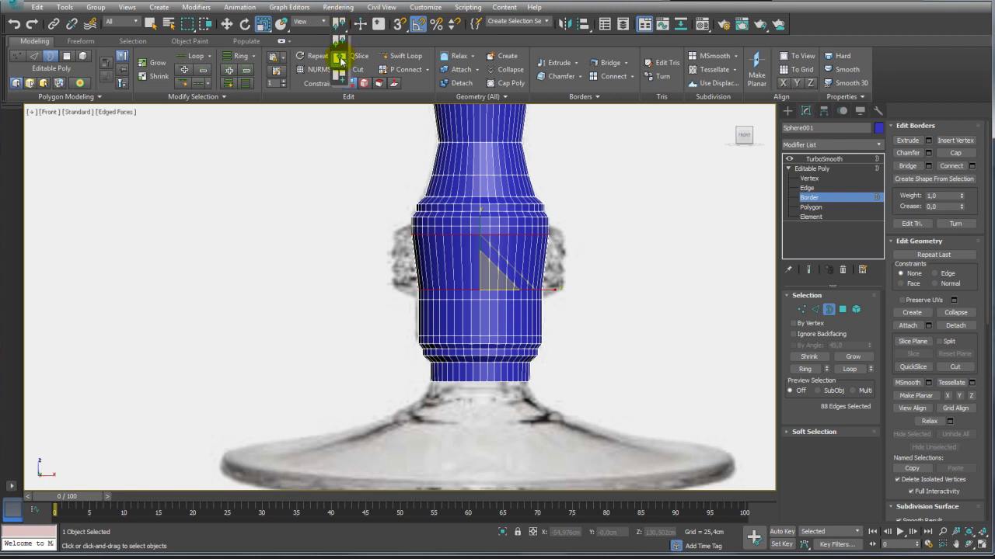
left_click(340, 61)
mouse_move(506, 267)
left_mouse_down()
mouse_move(502, 241)
mouse_move(488, 250)
left_mouse_up()
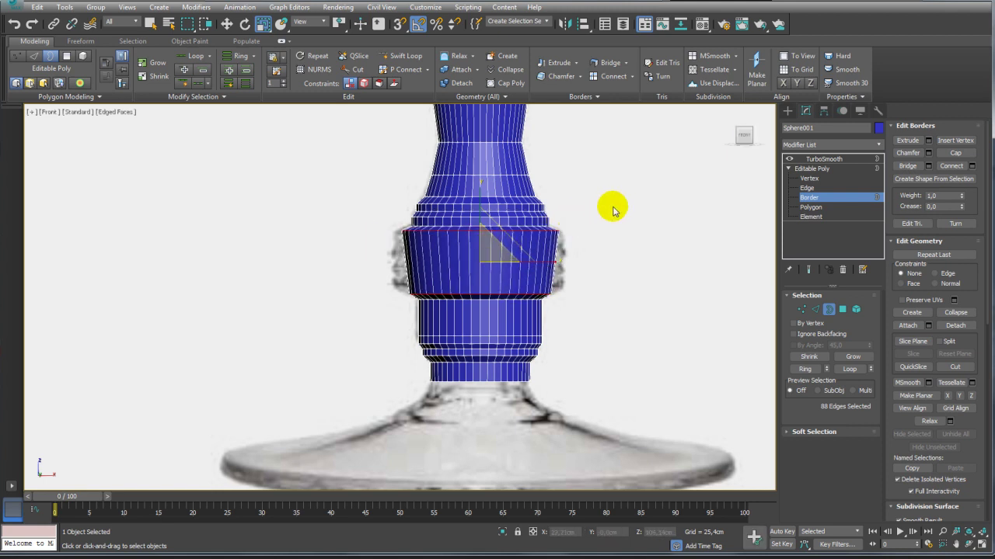
left_click(816, 313)
left_click_drag(633, 185, 355, 238)
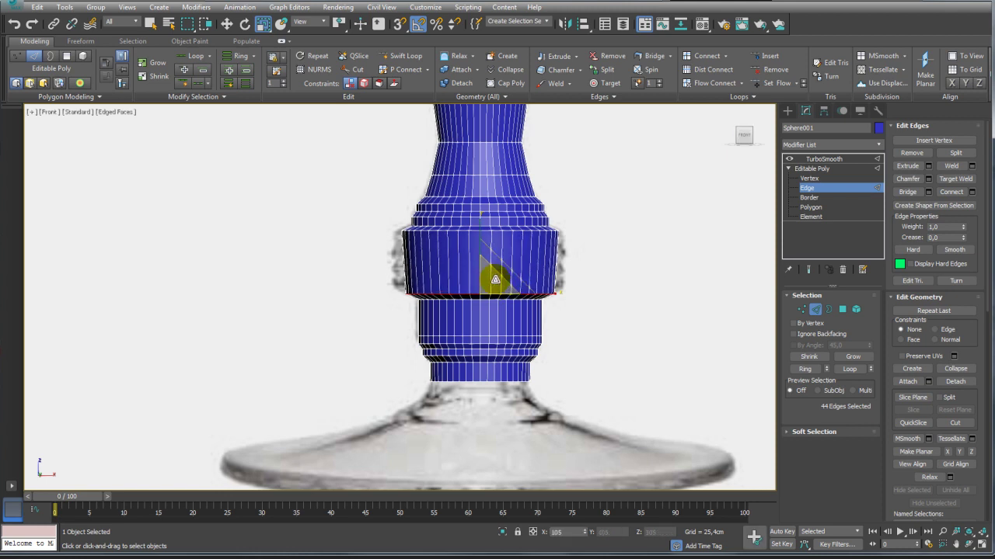
- Widen the collar's lower edge ring slightly and raise it
left_click_drag(495, 279, 499, 277)
key("w")
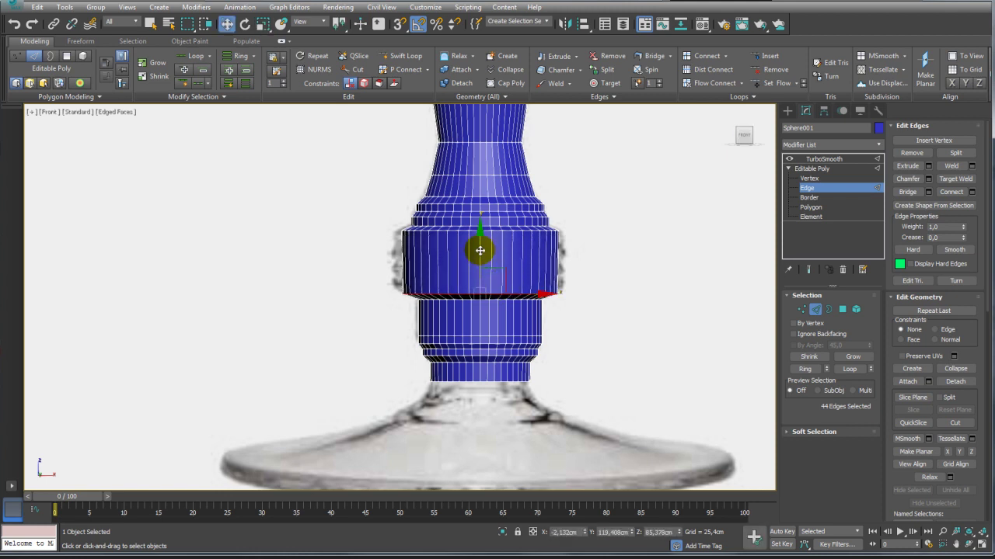
mouse_move(483, 244)
left_mouse_down()
mouse_move(495, 230)
mouse_move(487, 193)
mouse_move(479, 196)
left_mouse_up()
- Select the collar's bottom vertex ring and scale it slightly wider
left_click(802, 310)
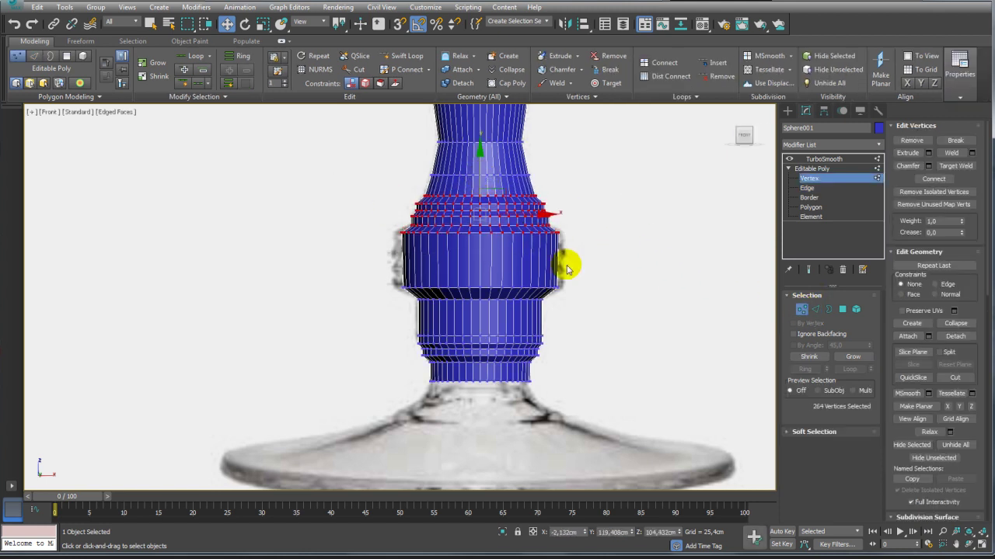
left_click_drag(583, 278, 388, 309)
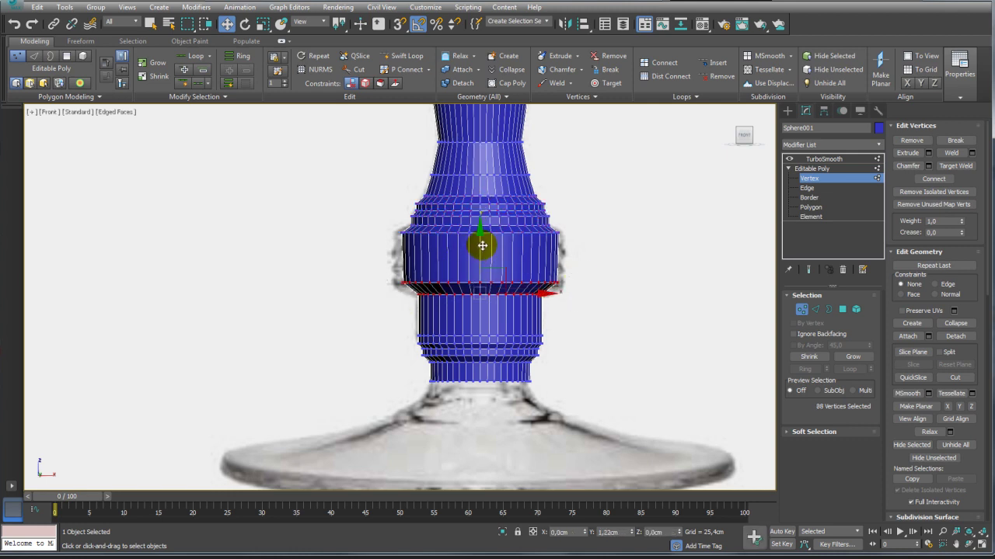
left_click_drag(354, 271, 584, 294)
key("r")
left_click_drag(482, 269, 494, 277)
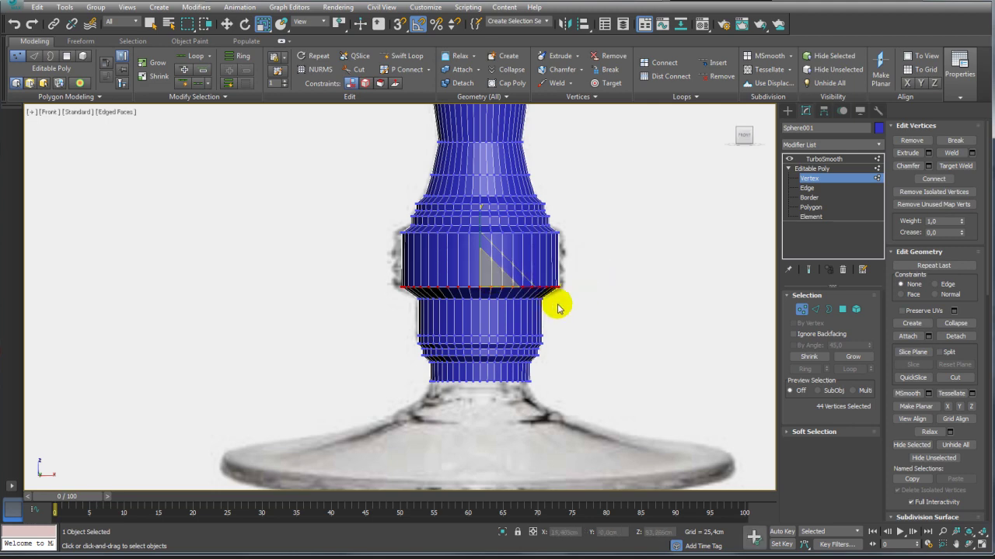
middle_click_drag(555, 304, 633, 256, "alt")
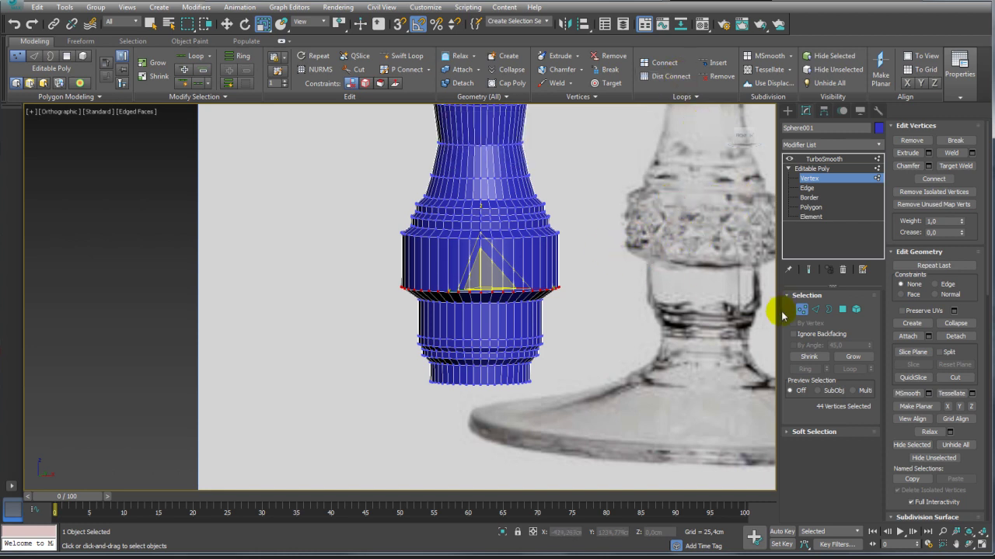
- Insert a horizontal edge loop around the middle of the stem's wide collar
left_click(816, 311)
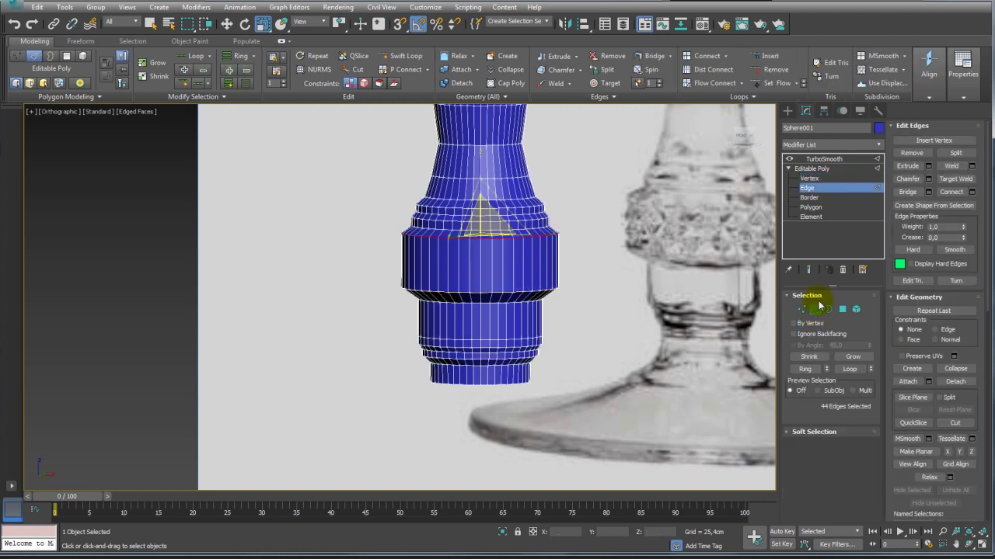
left_click(400, 56)
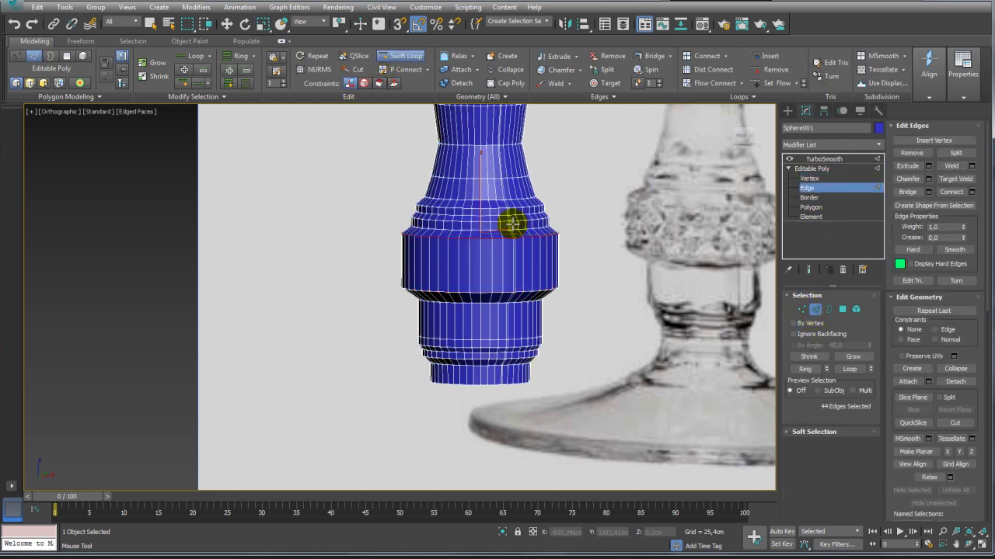
left_click(491, 275)
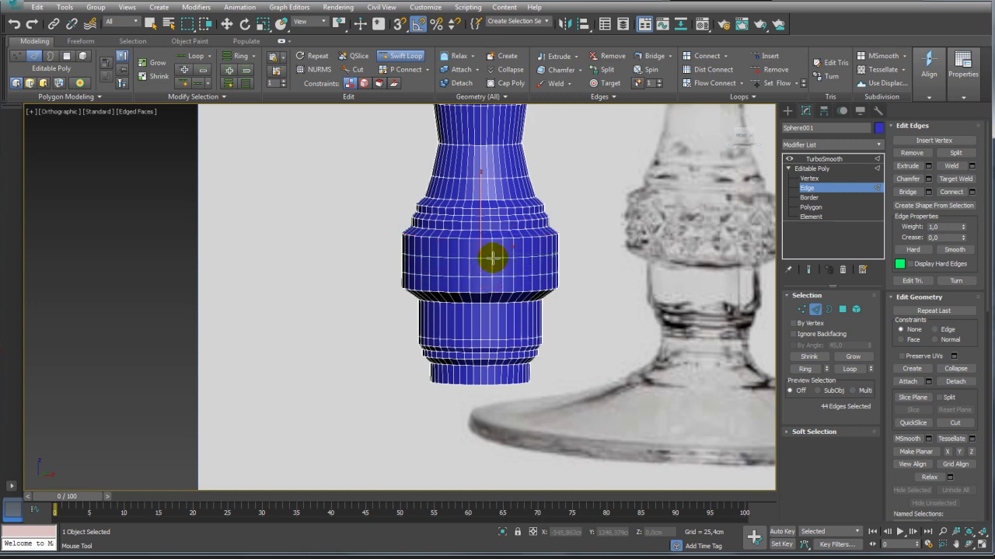
key("w")
scroll(492, 258, "down", 3)
scroll(506, 248, "down", 3)
scroll(521, 237, "down", 2)
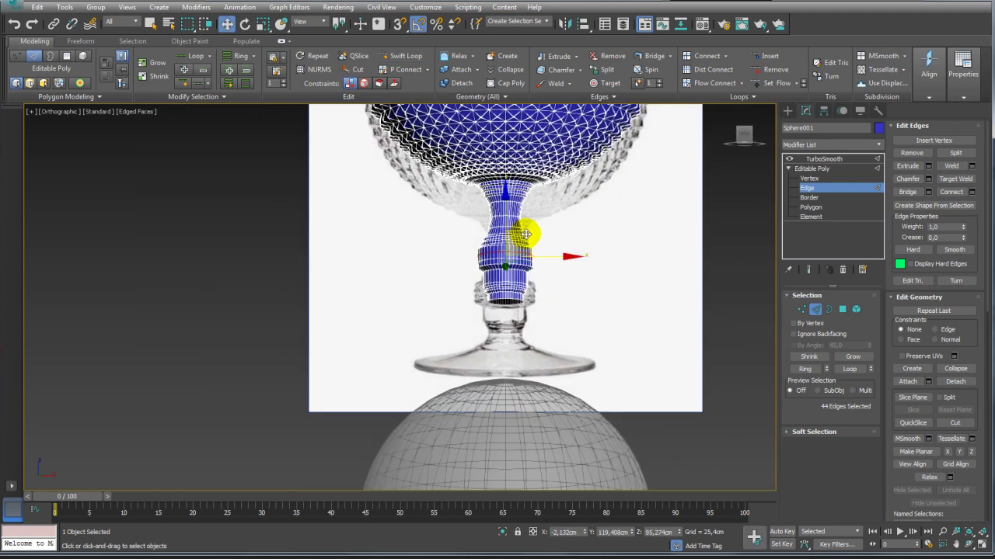
scroll(521, 249, "up", 3)
scroll(506, 271, "up", 3)
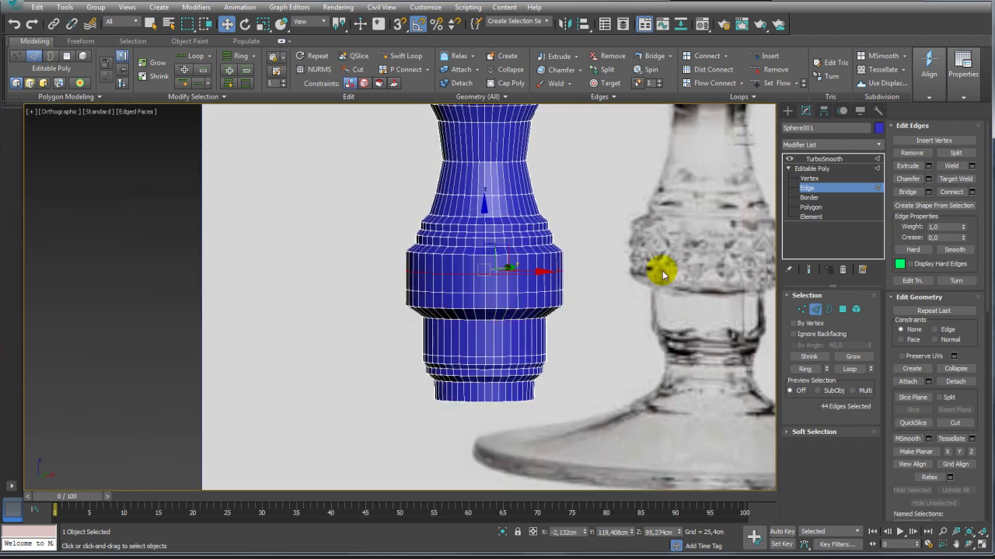
scroll(553, 280, "down", 3)
scroll(554, 278, "up", 1)
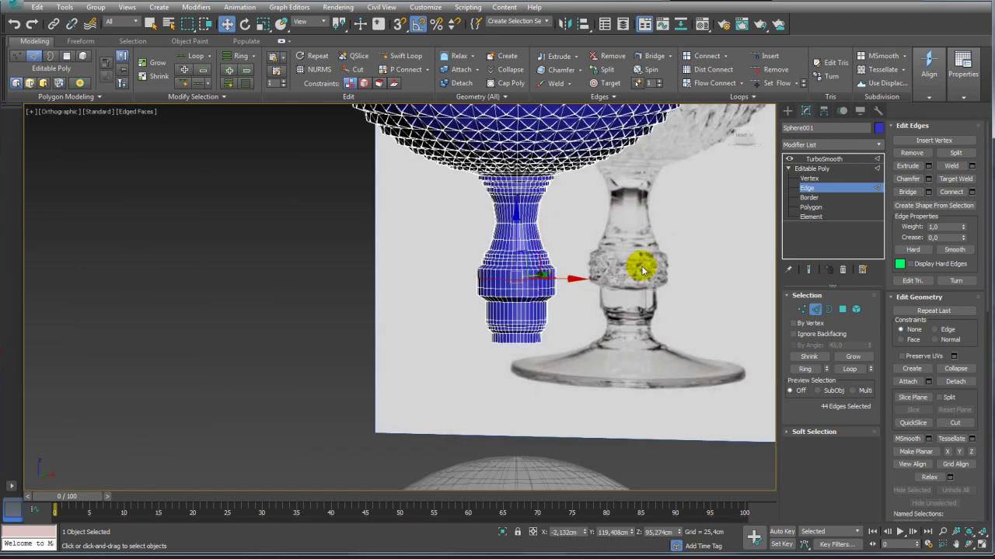
scroll(642, 270, "down", 3)
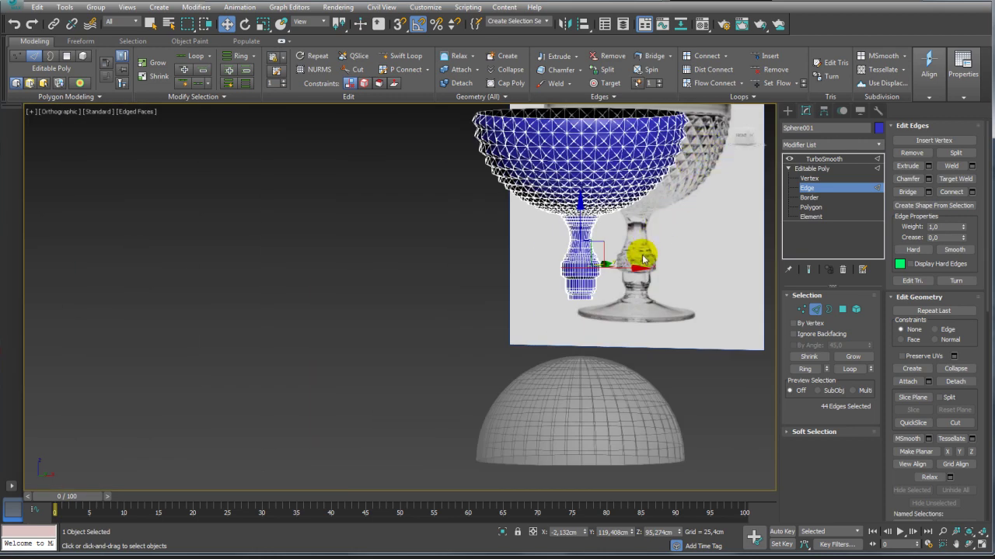
scroll(642, 257, "up", 3)
scroll(481, 286, "up", 3)
scroll(473, 288, "down", 1)
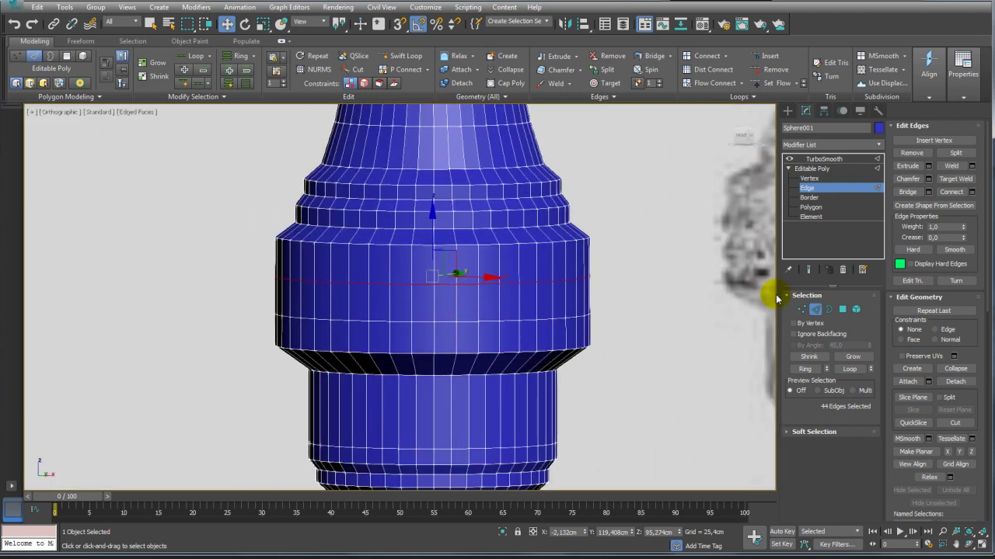
- Add a loop through the stem's narrow neck and delete the neck faces
left_click(843, 309)
left_click(468, 335)
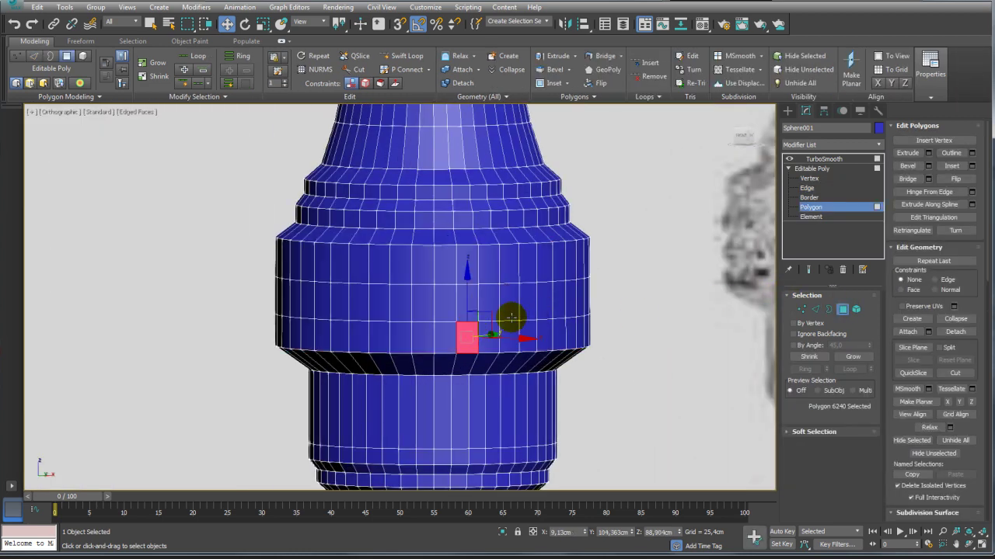
scroll(536, 287, "down", 2)
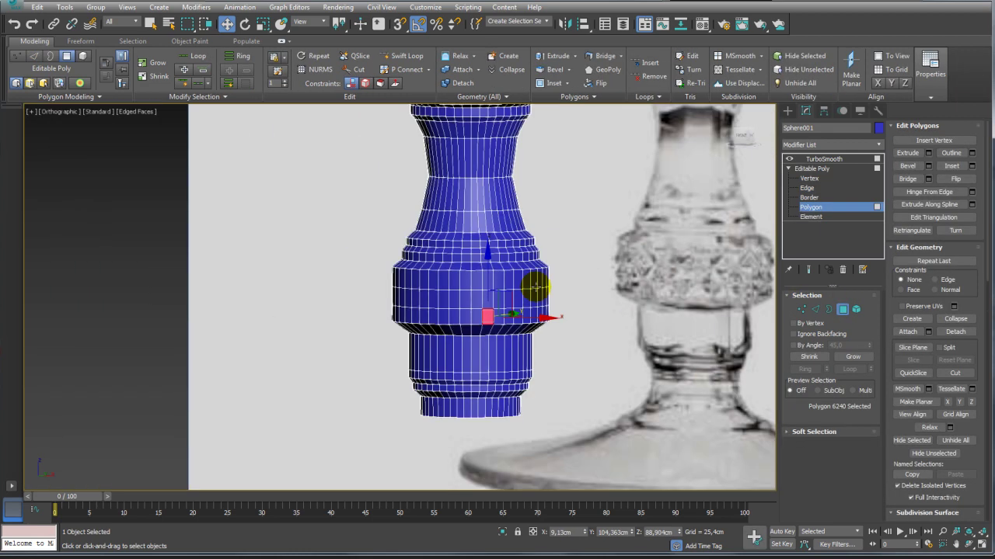
left_click(816, 310)
scroll(485, 303, "up", 3)
scroll(537, 249, "down", 4)
scroll(569, 282, "up", 2)
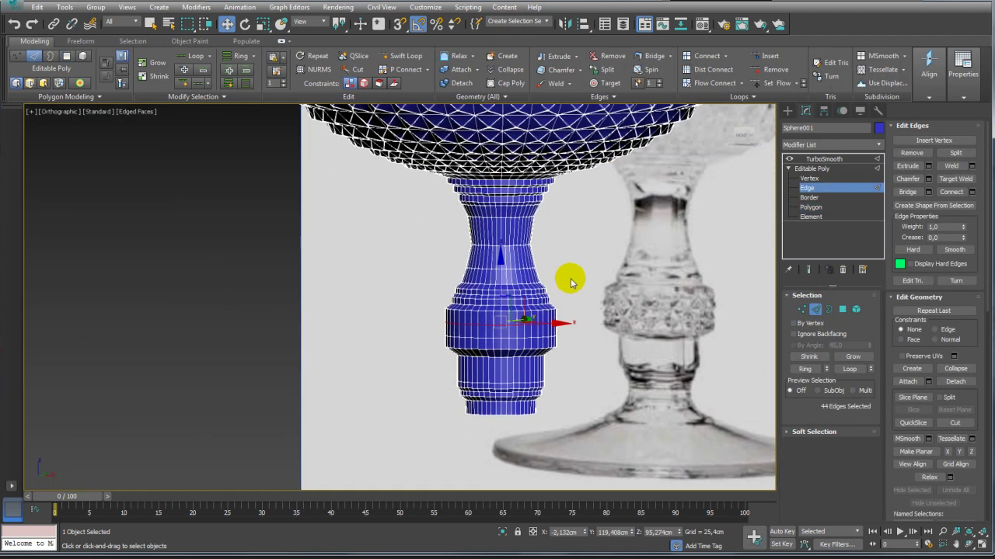
left_click(845, 310)
scroll(558, 256, "up", 3)
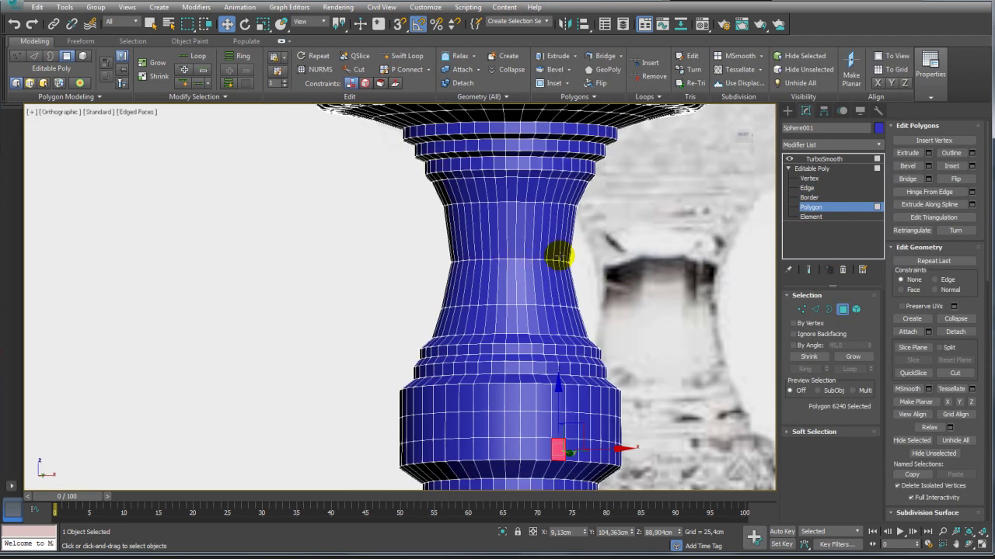
left_click(814, 310)
scroll(544, 241, "up", 3)
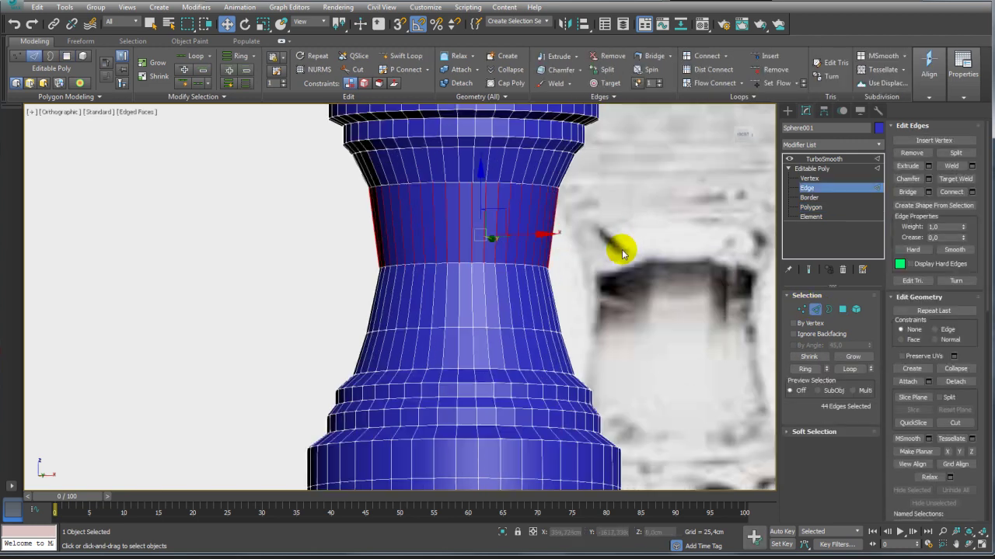
left_click(951, 192)
key("e")
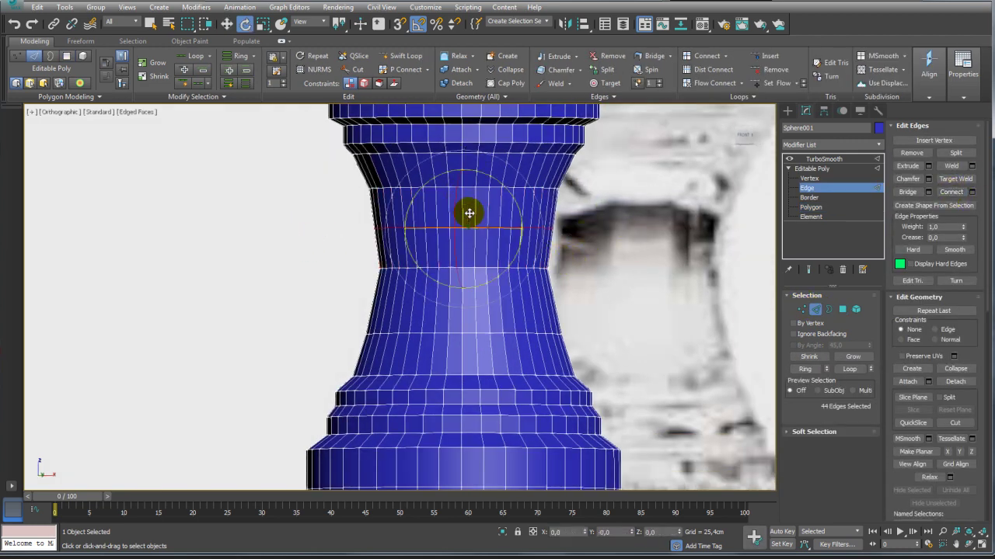
key("r")
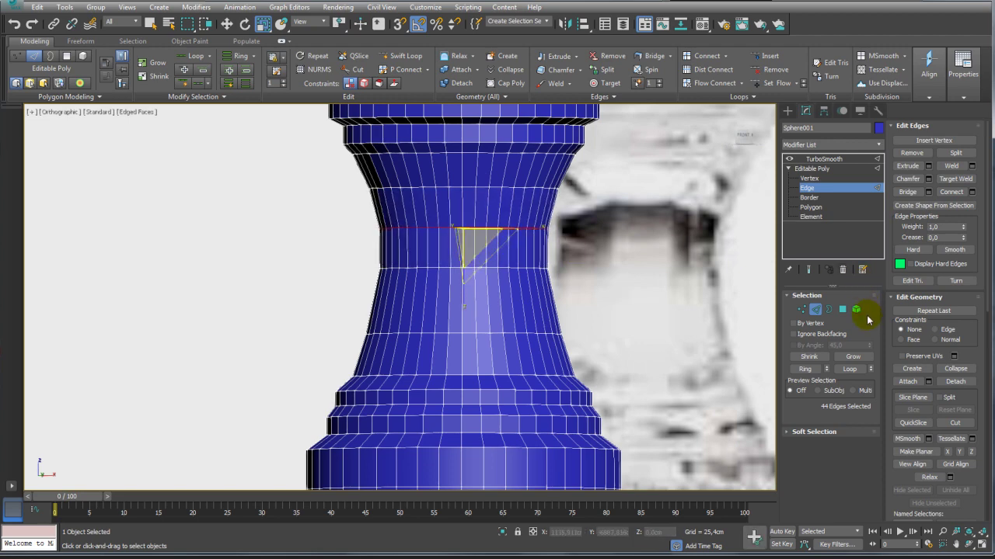
left_click(843, 309)
left_click_drag(584, 248, 245, 259)
key("Delete")
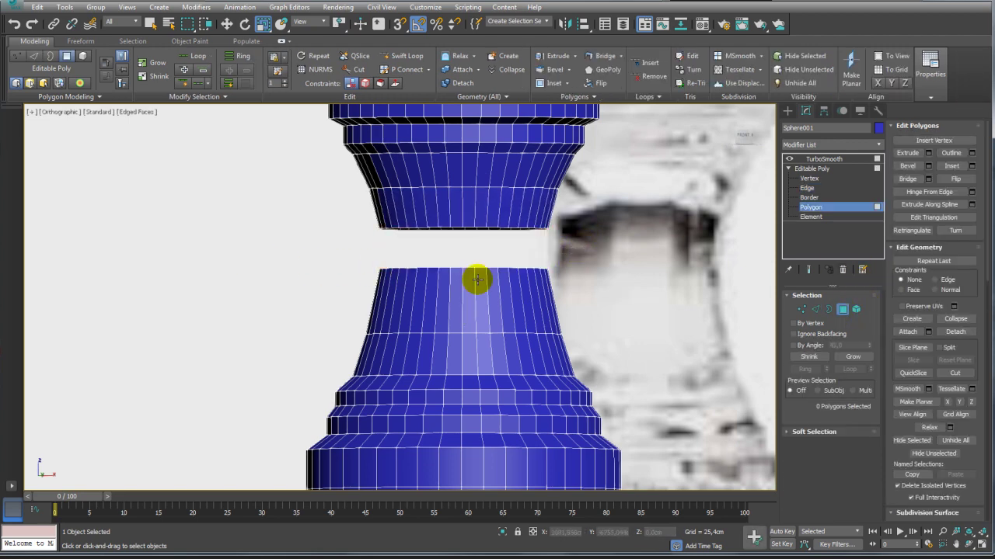
scroll(544, 237, "down", 2)
mouse_move(571, 279)
middle_mouse_down()
mouse_move(552, 182)
mouse_move(599, 260)
mouse_move(608, 227)
middle_mouse_up()
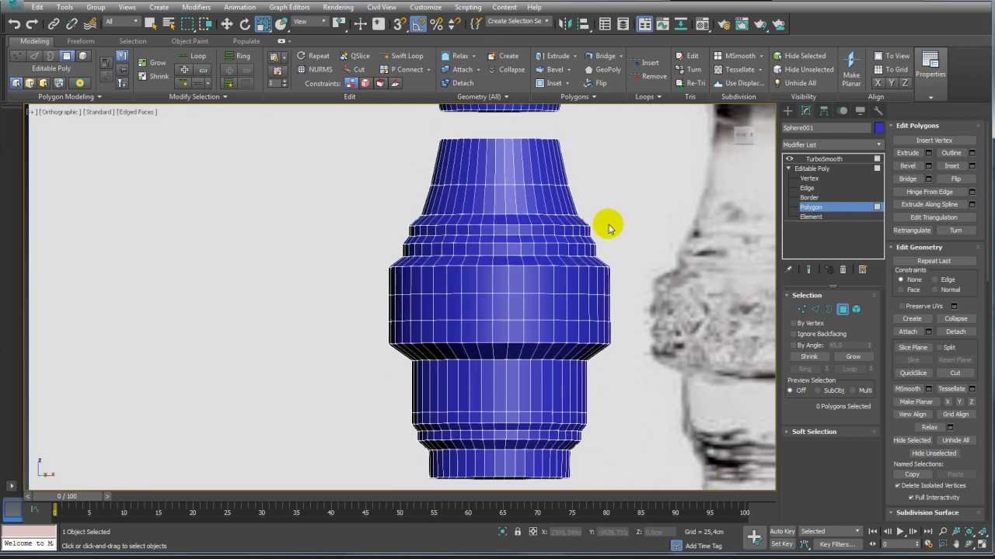
- Remove every other vertical edge loop on the lower stem piece, leaving 22-edge rings
left_click(815, 311)
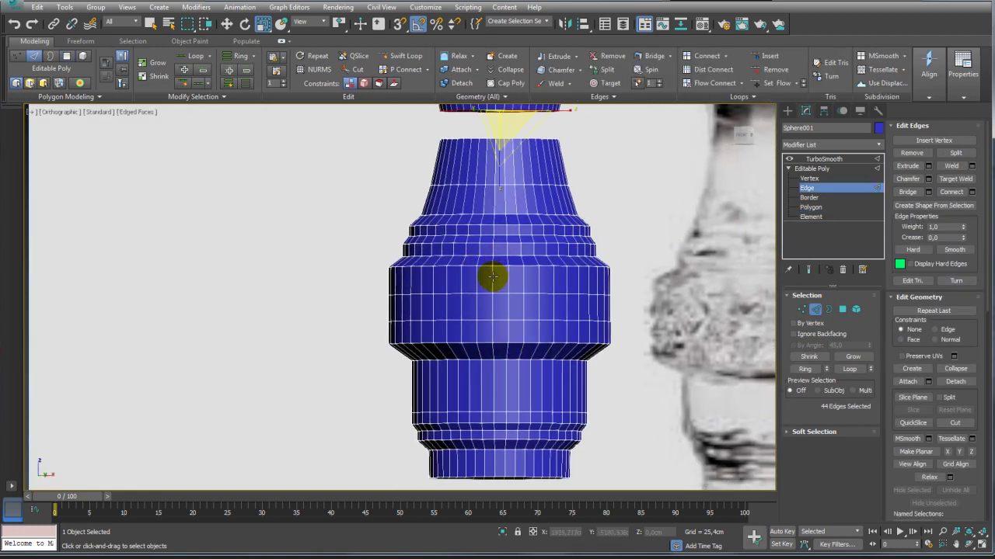
left_click(492, 276)
scroll(492, 276, "up", 1)
scroll(482, 278, "up", 1)
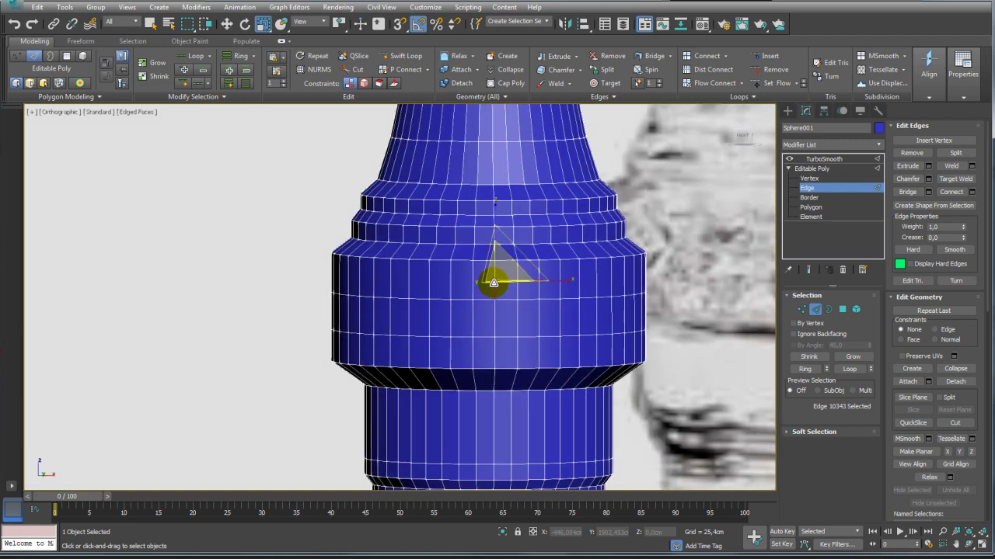
scroll(459, 282, "up", 1)
left_click(443, 282, "ctrl")
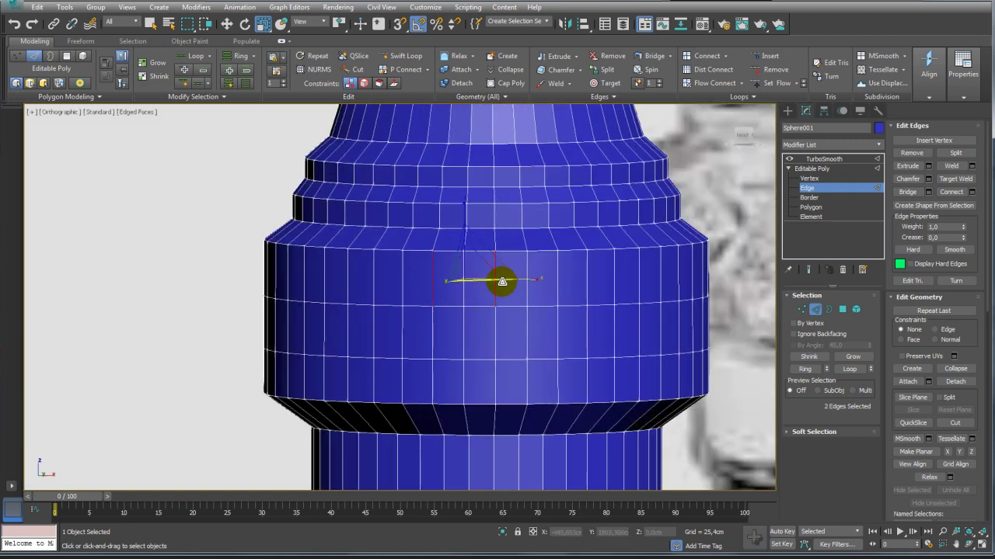
left_click(249, 86)
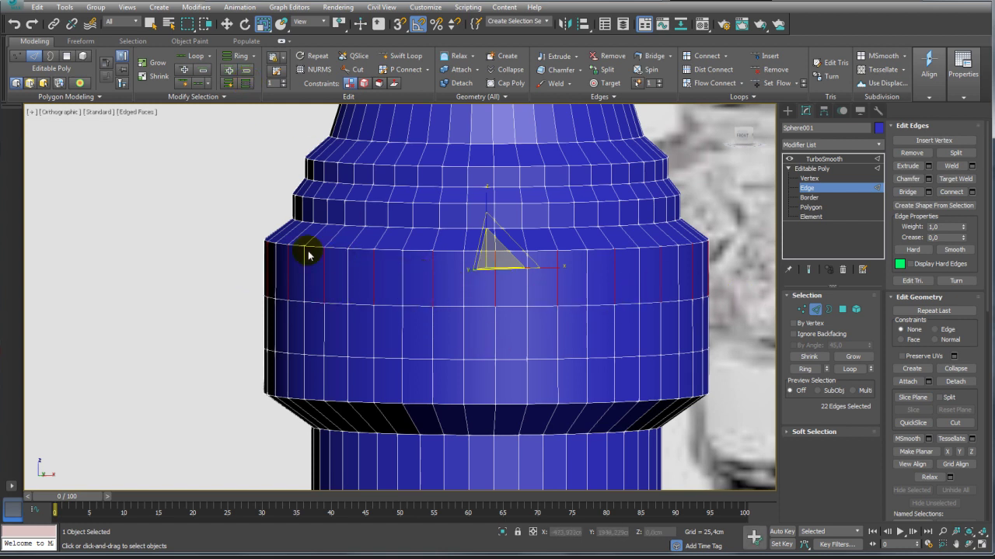
left_click(197, 57)
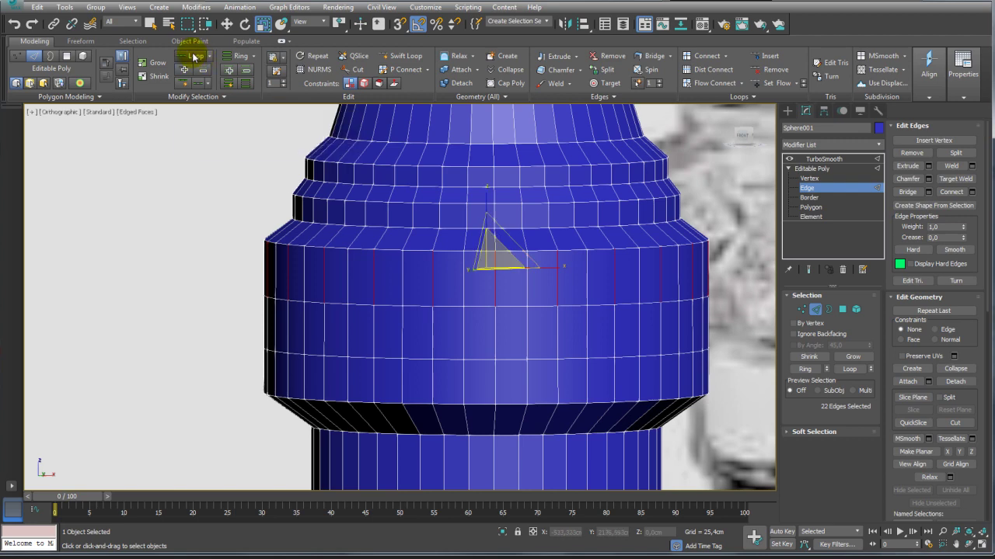
left_click(911, 158)
scroll(539, 272, "down", 3)
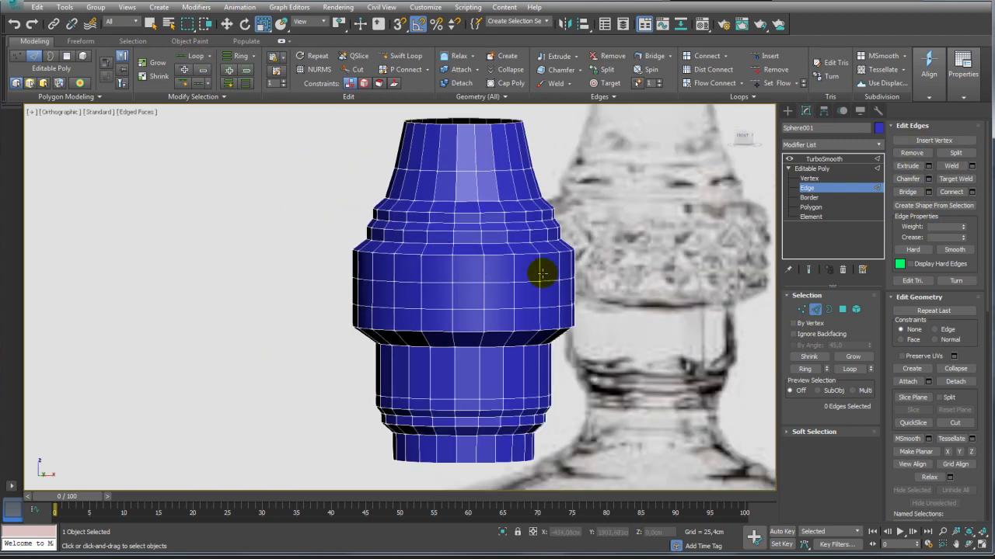
scroll(526, 284, "down", 2)
scroll(529, 268, "up", 2)
scroll(551, 264, "down", 2)
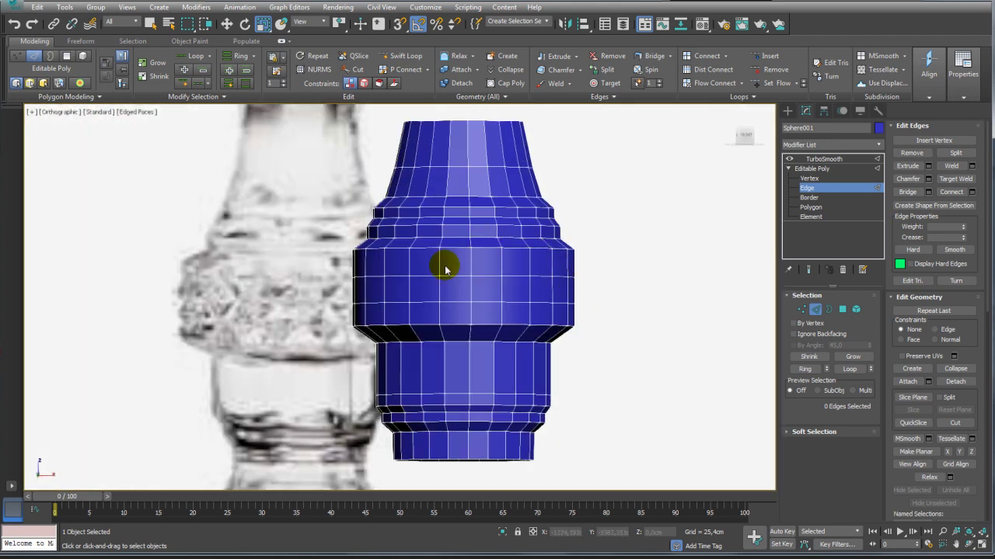
- Raise one horizontal loop on the collar bulge slightly
key("w")
double_click(484, 295)
scroll(484, 296, "up", 2)
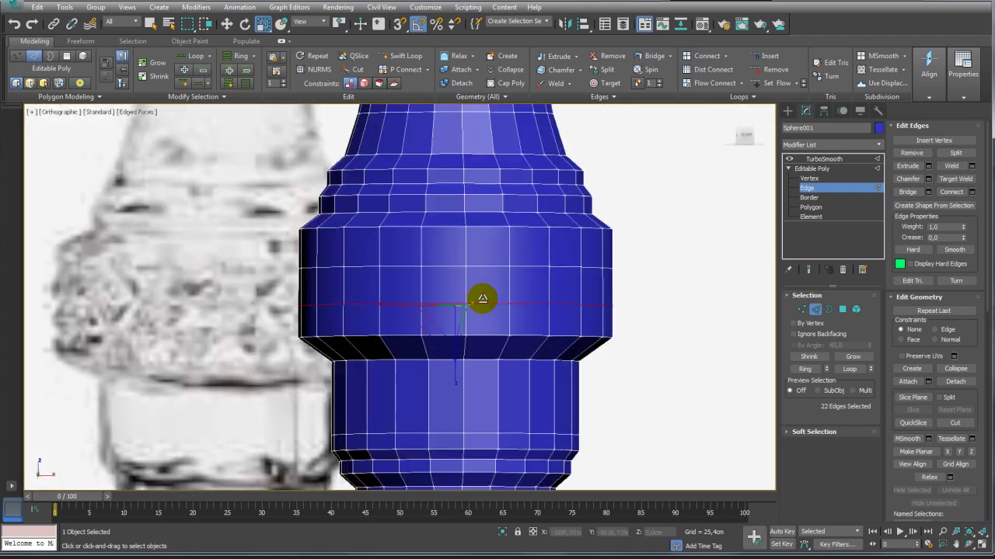
scroll(436, 294, "up", 2)
mouse_move(448, 269)
left_mouse_down()
mouse_move(480, 263)
mouse_move(484, 244)
mouse_move(440, 207)
mouse_move(455, 192)
left_mouse_up()
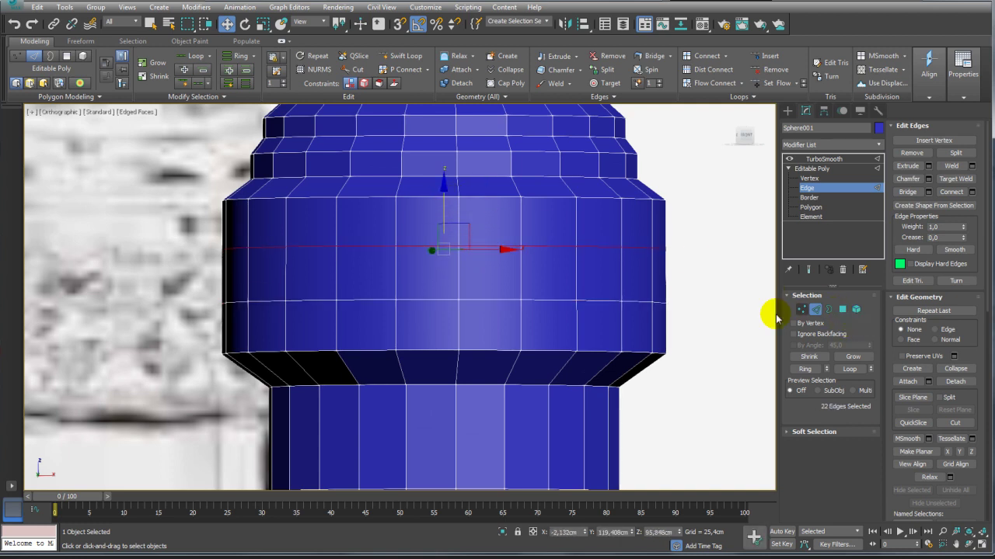
- Bevel the collar's 66 faces by polygon with zero height and negative outline, then collapse them into pyramids
double_click(551, 300, "ctrl")
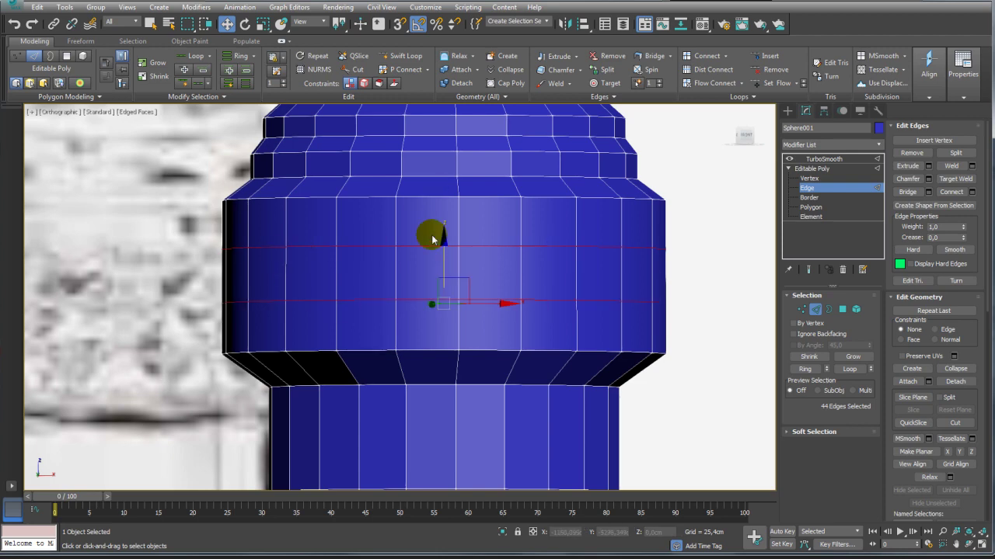
left_click(844, 310, "ctrl")
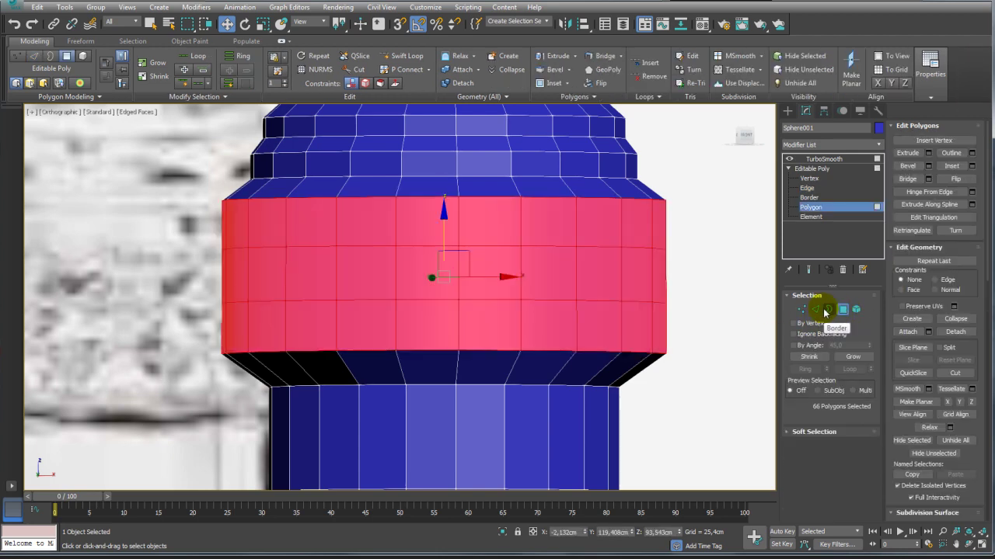
left_click(928, 166)
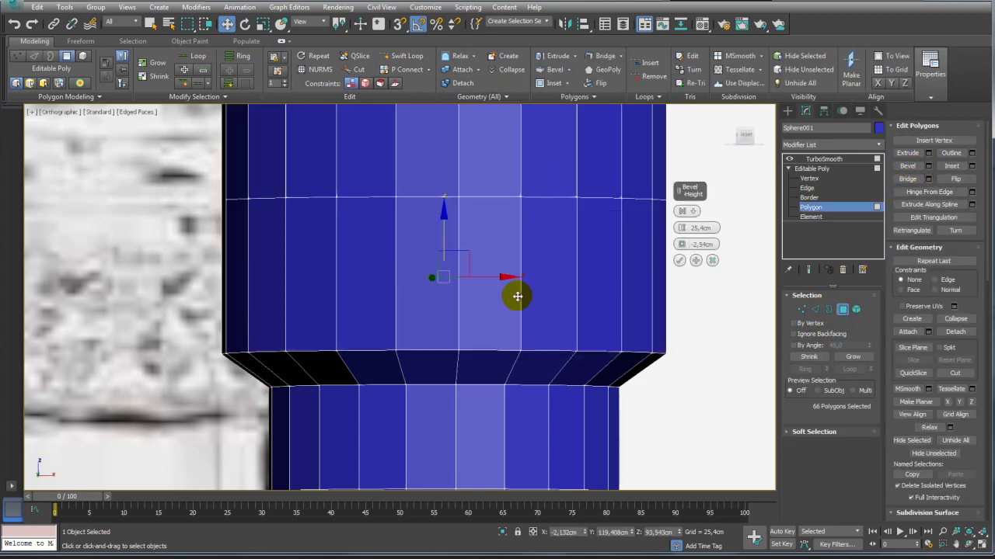
left_click(686, 211)
left_click(703, 235)
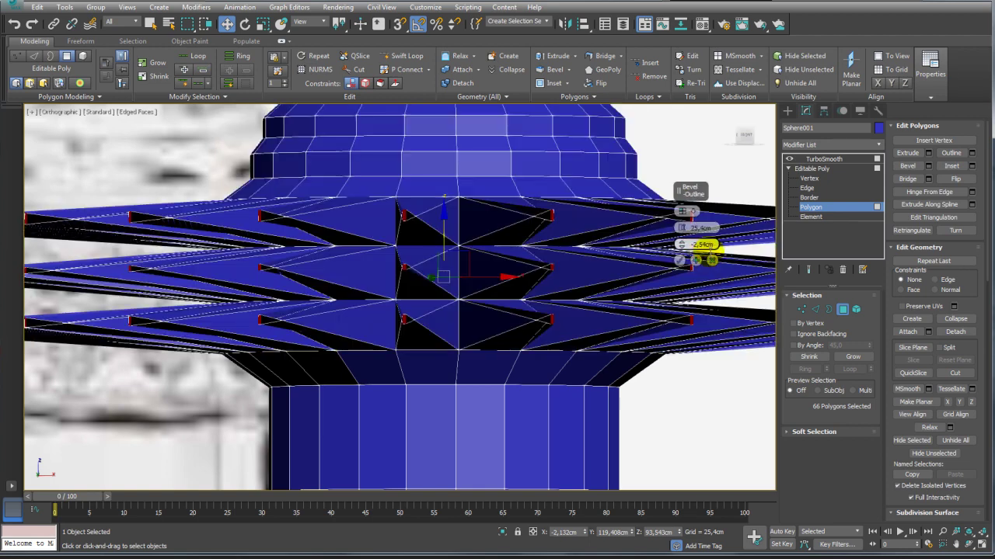
right_click(685, 232)
right_click(687, 243)
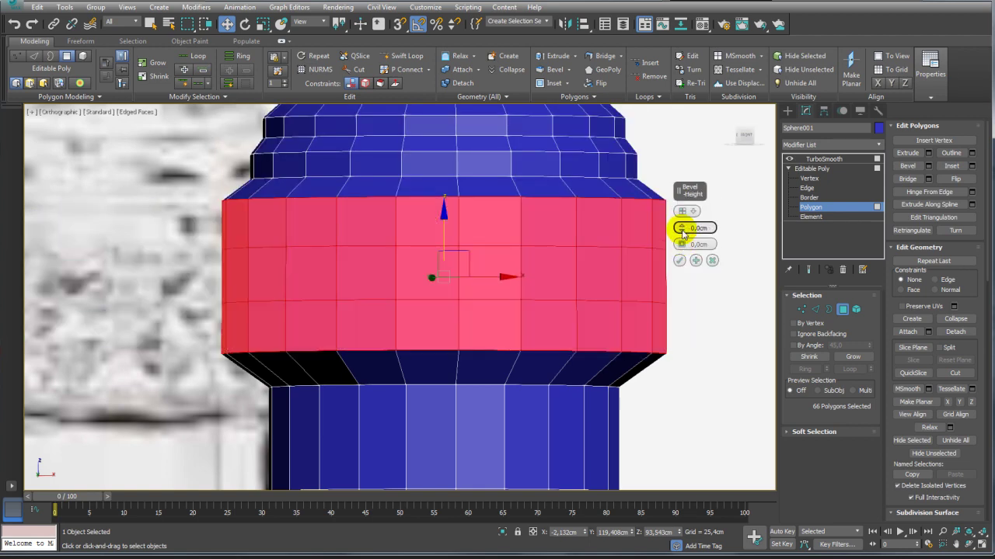
mouse_move(687, 242)
left_mouse_down()
mouse_move(678, 259)
mouse_move(688, 209)
left_mouse_up()
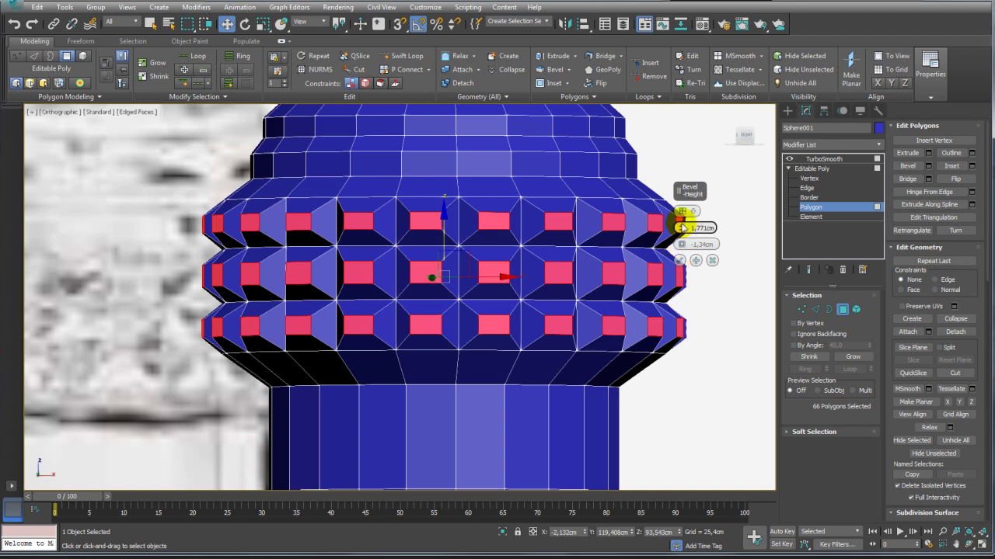
left_click(679, 260)
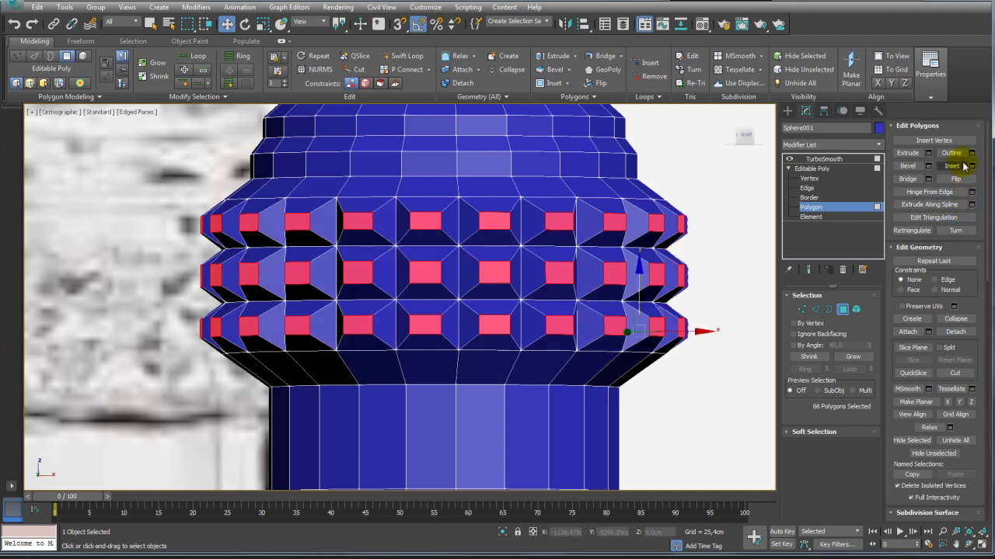
left_click(954, 319)
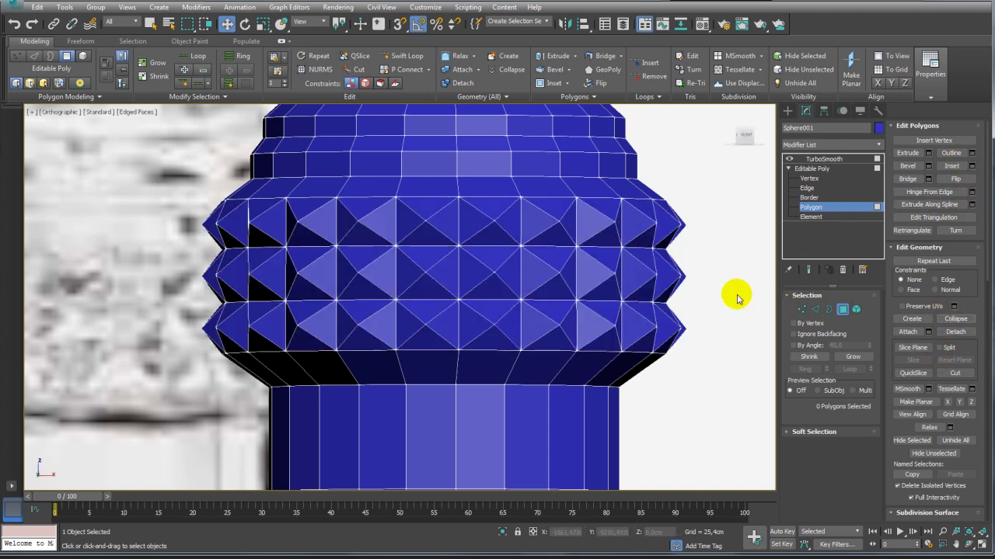
- Pick four stud-tip vertices on the stem band and select all similar vertices
left_click(801, 310)
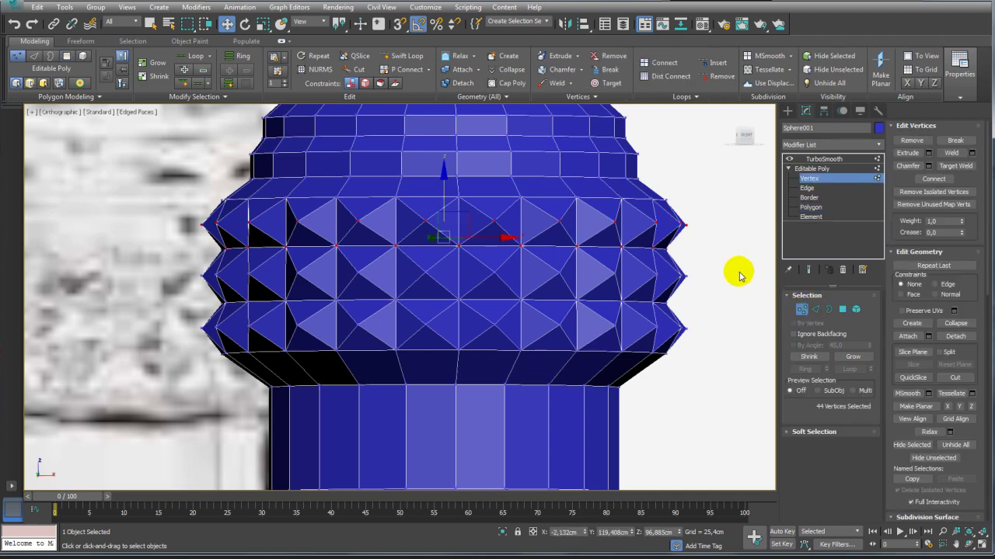
left_click(614, 223)
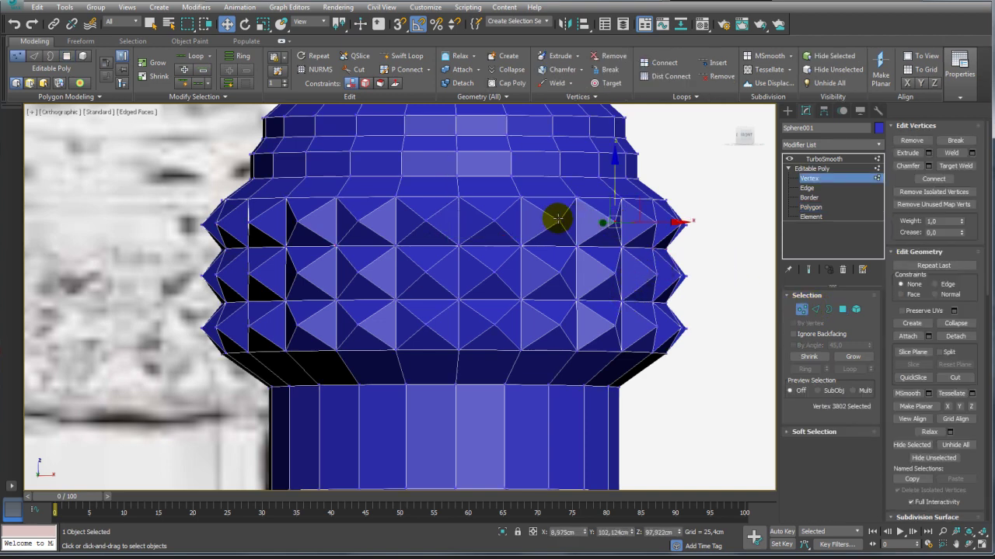
left_click(558, 220, "ctrl")
left_click(558, 271, "ctrl")
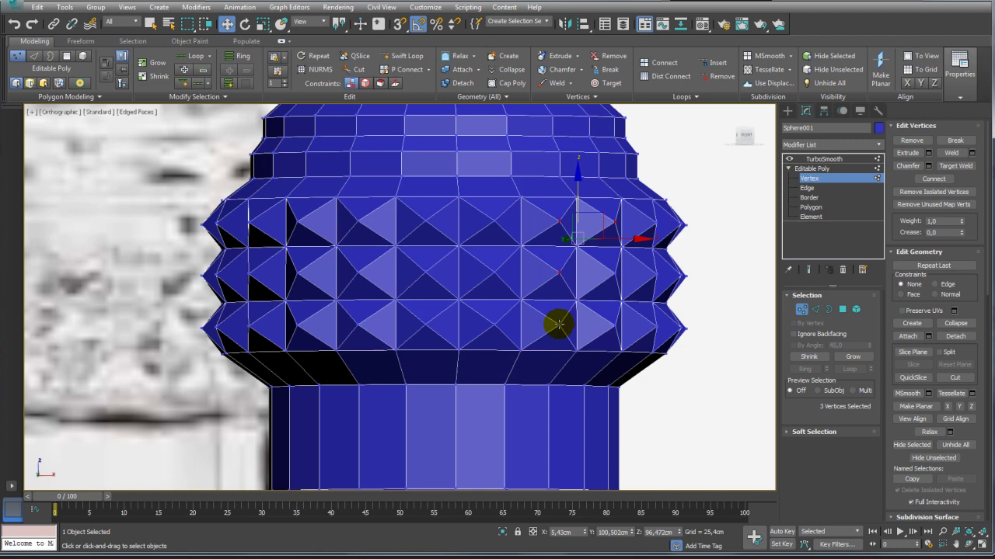
left_click(559, 324, "ctrl")
left_click(196, 96)
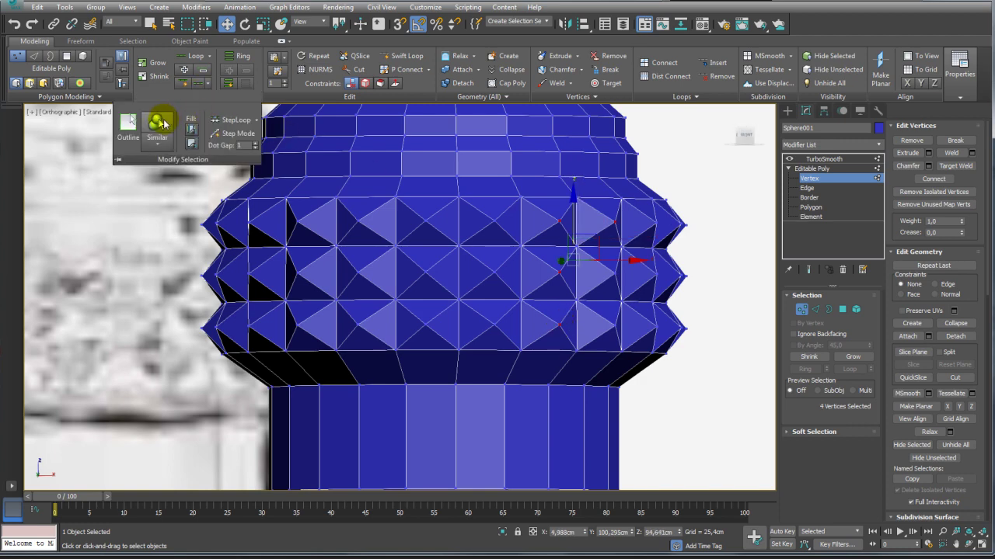
left_click(162, 122)
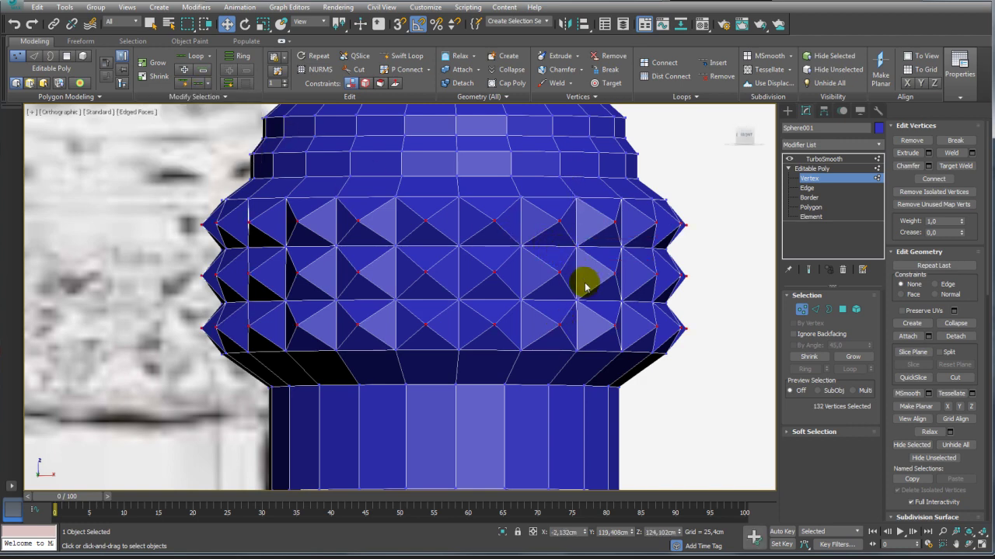
- Deselect the bowl's stud tips, keeping only the stem band's 66 stud vertices
scroll(584, 287, "down", 8)
scroll(581, 272, "down", 3)
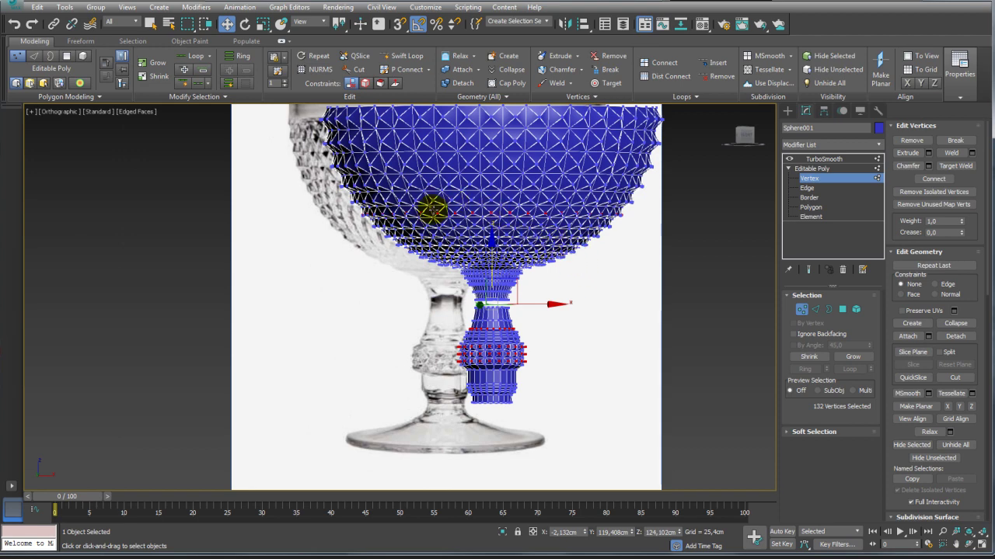
scroll(553, 220, "up", 2)
scroll(503, 220, "down", 3)
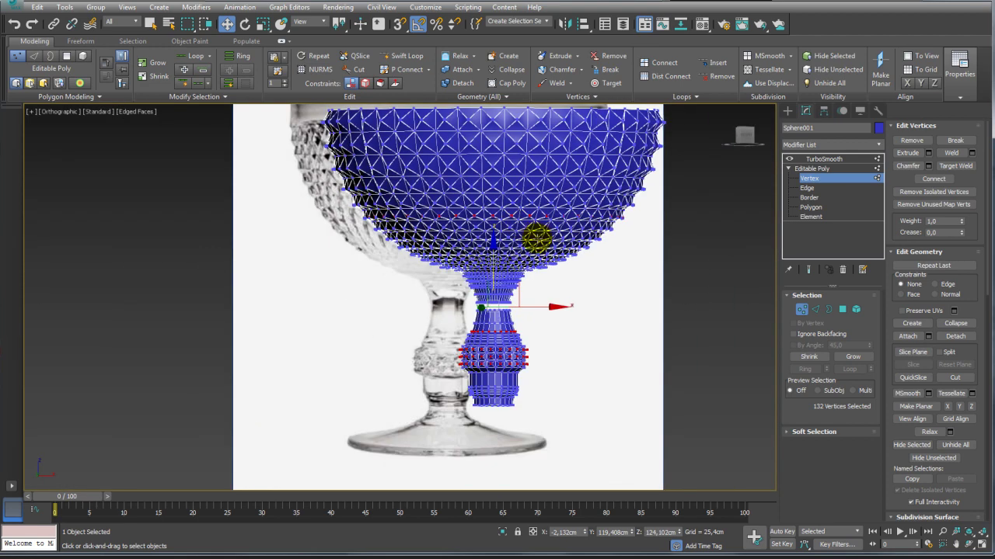
scroll(533, 238, "down", 2)
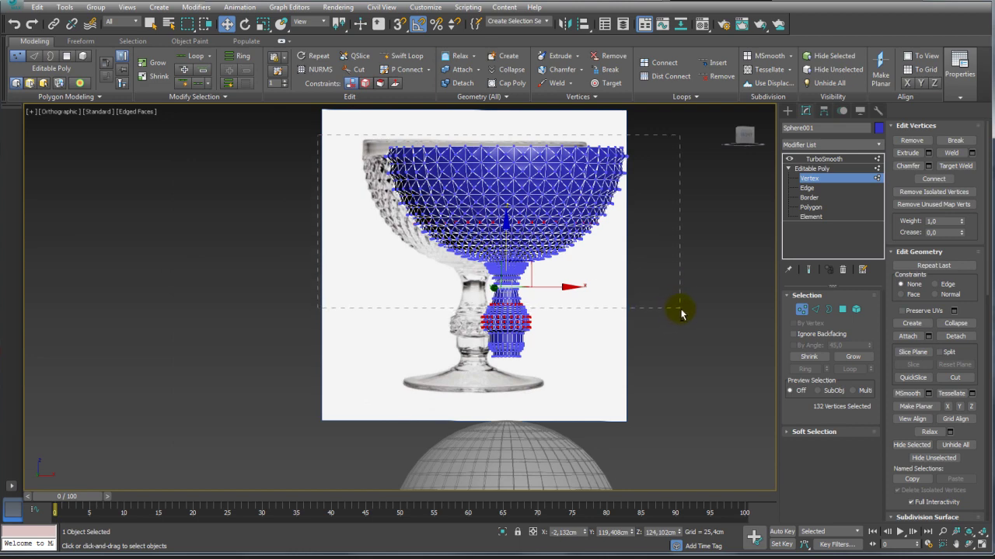
left_click_drag(639, 395, 415, 340)
scroll(471, 355, "up", 5)
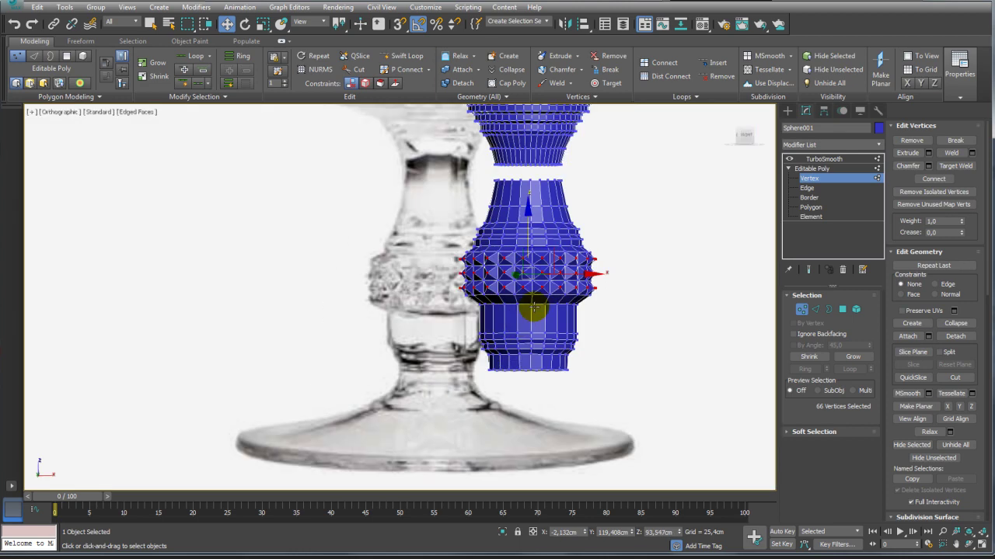
scroll(562, 260, "up", 4)
scroll(561, 257, "up", 3)
middle_click_drag(562, 257, 573, 288)
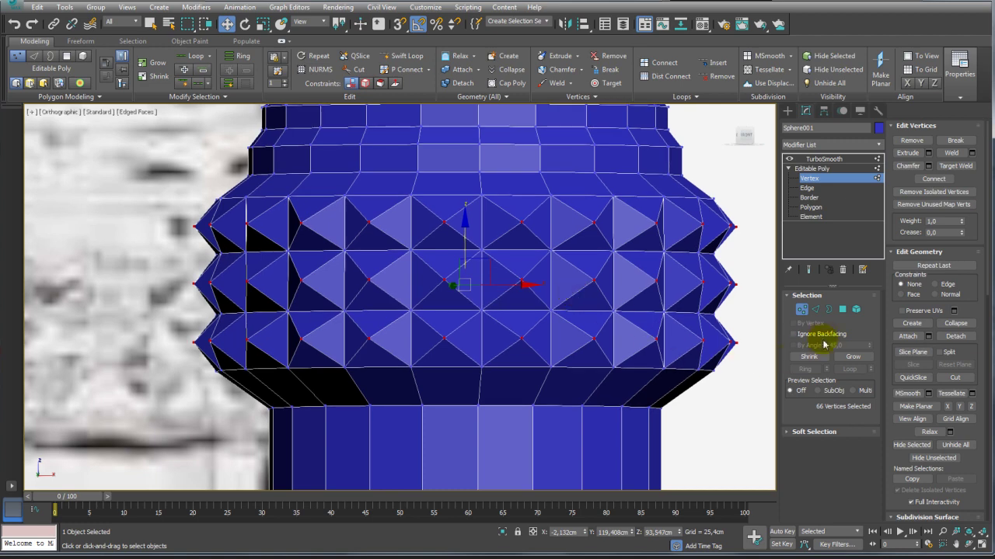
- Chamfer the edges around the stud tips by 0.2cm
left_click(818, 311, "ctrl")
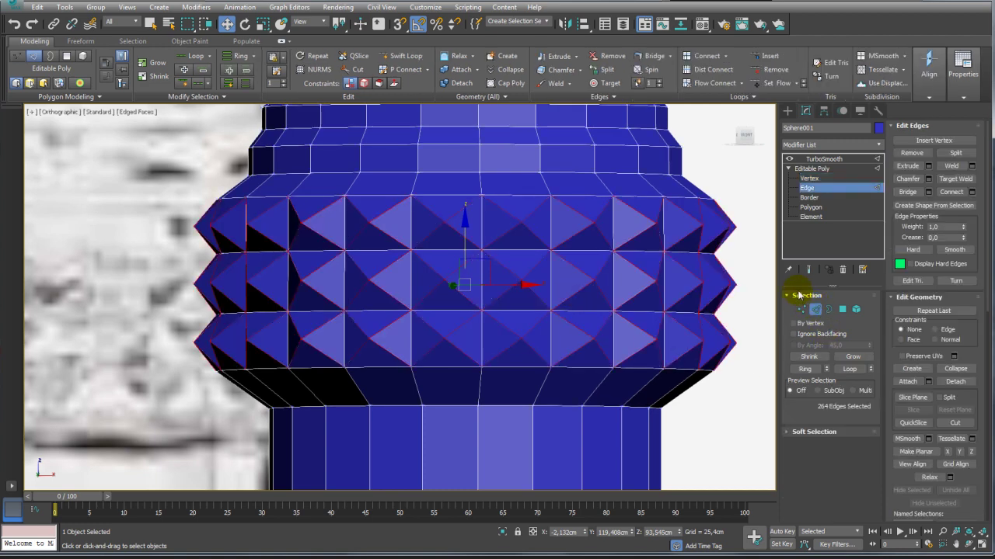
left_click(930, 181)
scroll(598, 241, "up", 5)
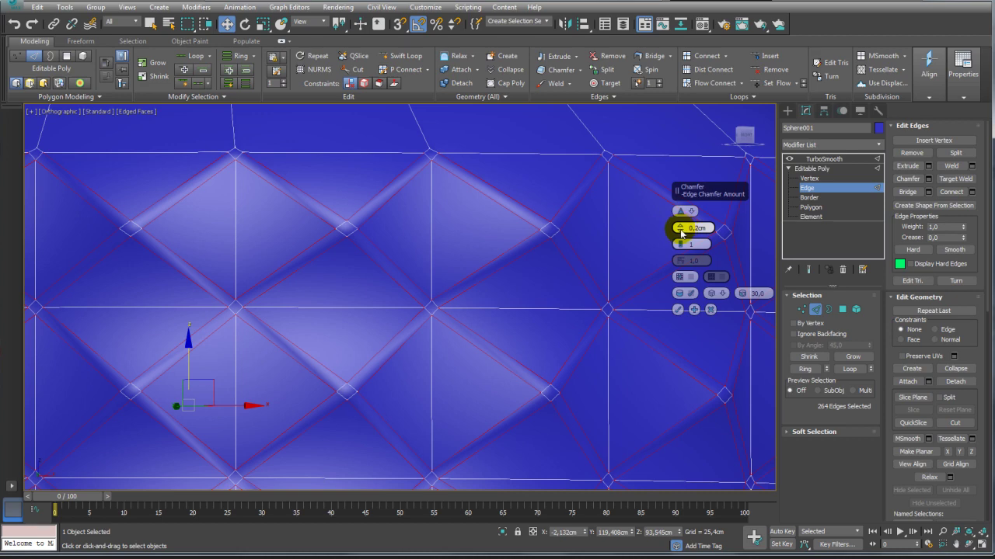
left_click(677, 310)
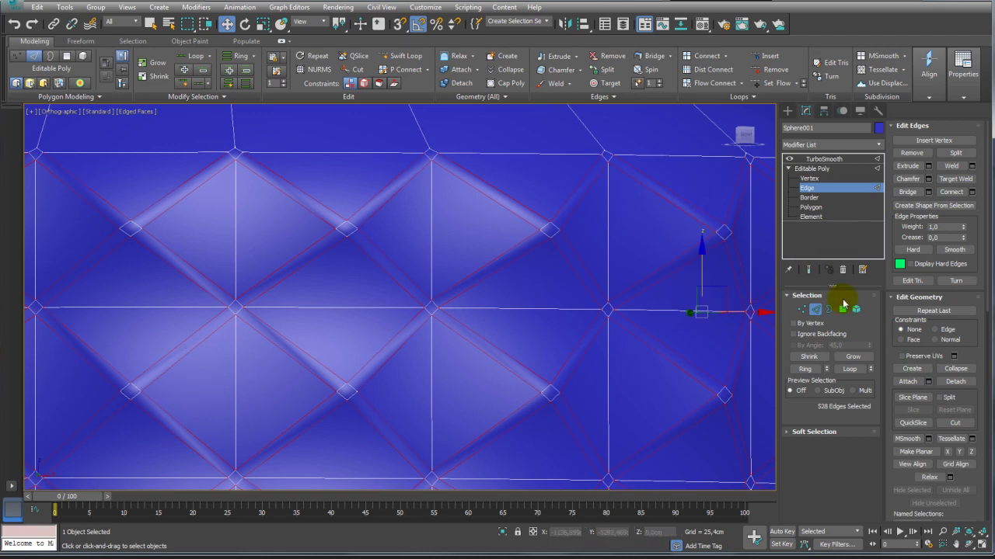
- Select a few stud-tip polygons and grow to all 88 similar tip polygons
left_click(843, 309)
left_click(432, 160)
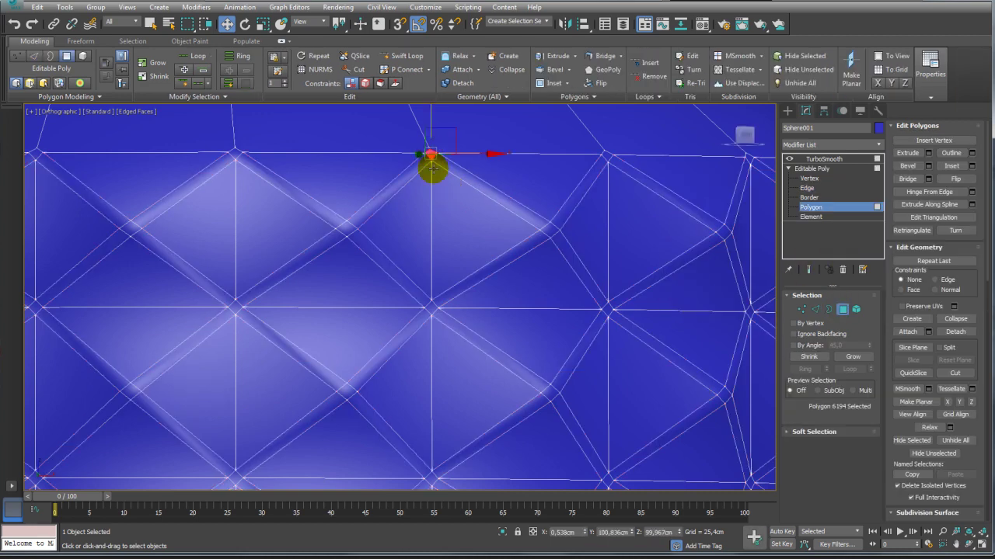
left_click(433, 303, "ctrl")
mouse_move(435, 336)
middle_mouse_down()
mouse_move(439, 358)
mouse_move(427, 340)
middle_mouse_up()
left_click(437, 379, "ctrl")
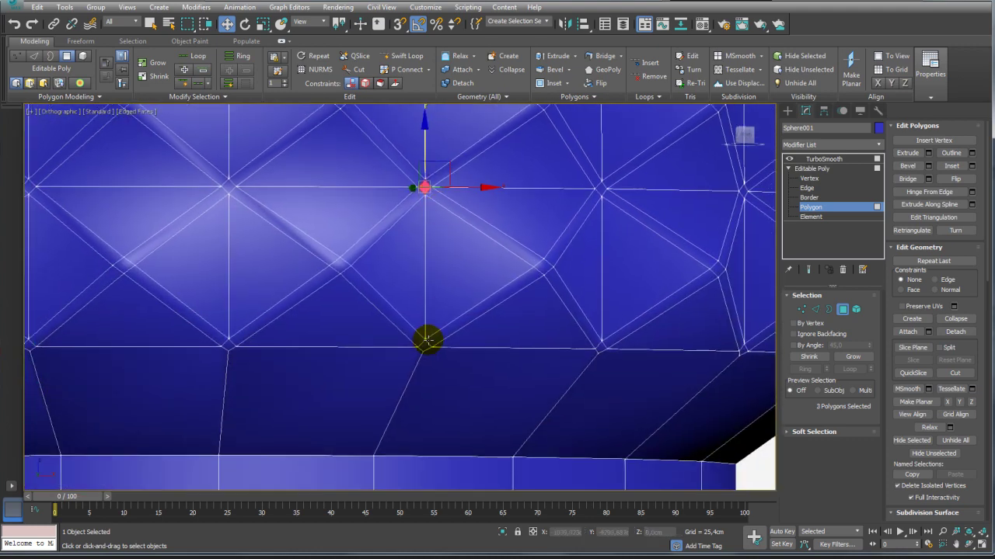
left_click(199, 97)
left_click(156, 124)
- Collapse the 88 tip polygons into single sharp points
scroll(457, 204, "down", 5)
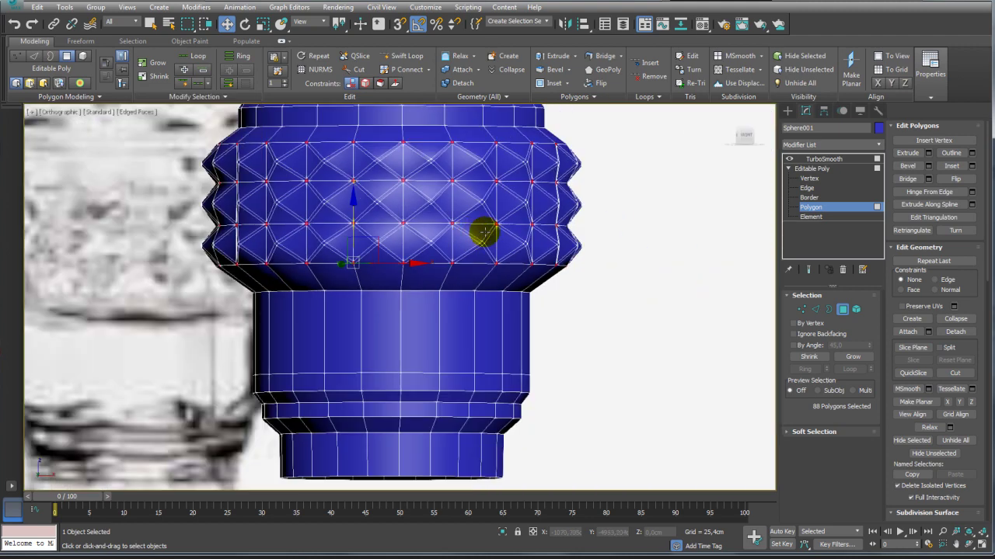
scroll(484, 228, "down", 4)
scroll(505, 195, "down", 3)
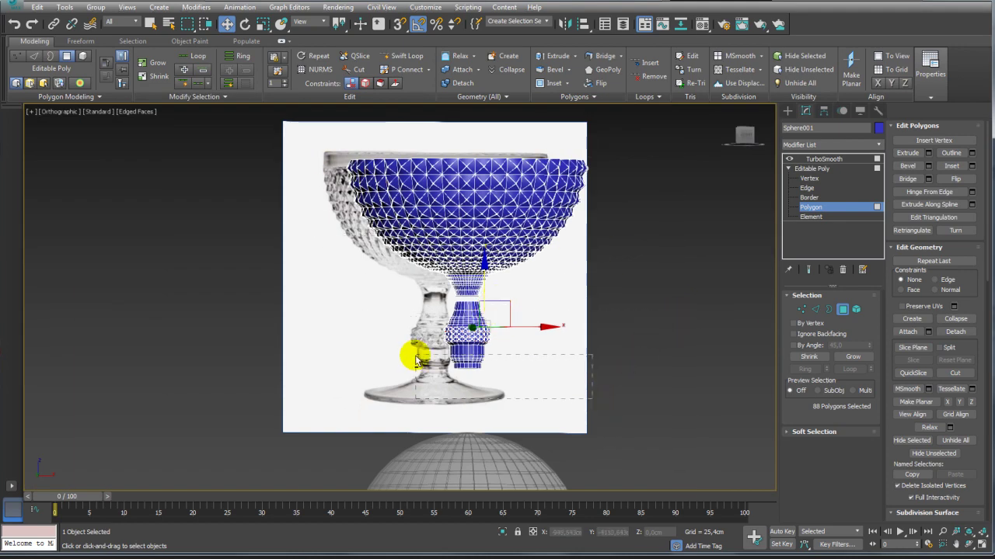
scroll(508, 340, "up", 10)
middle_click_drag(466, 321, 548, 264)
scroll(548, 264, "up", 3)
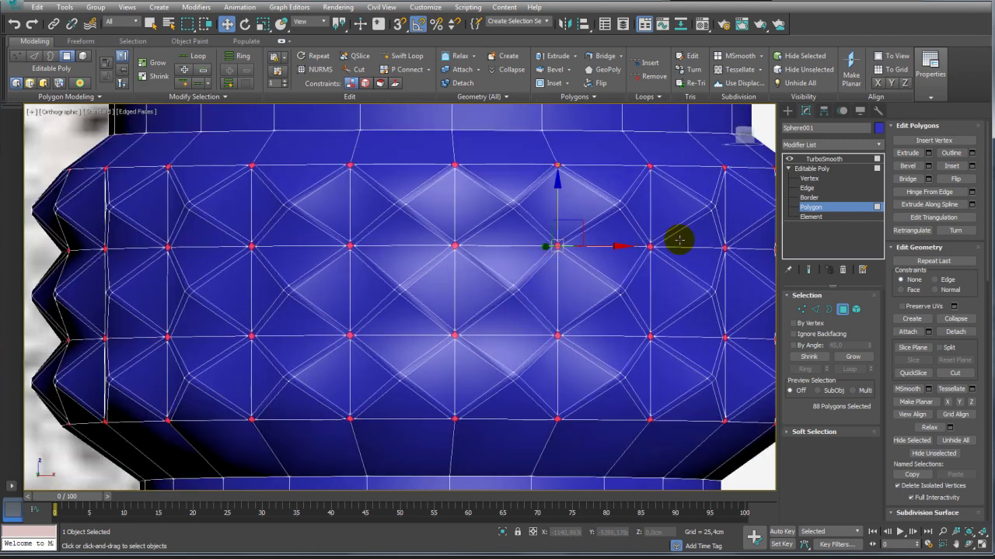
left_click(956, 320)
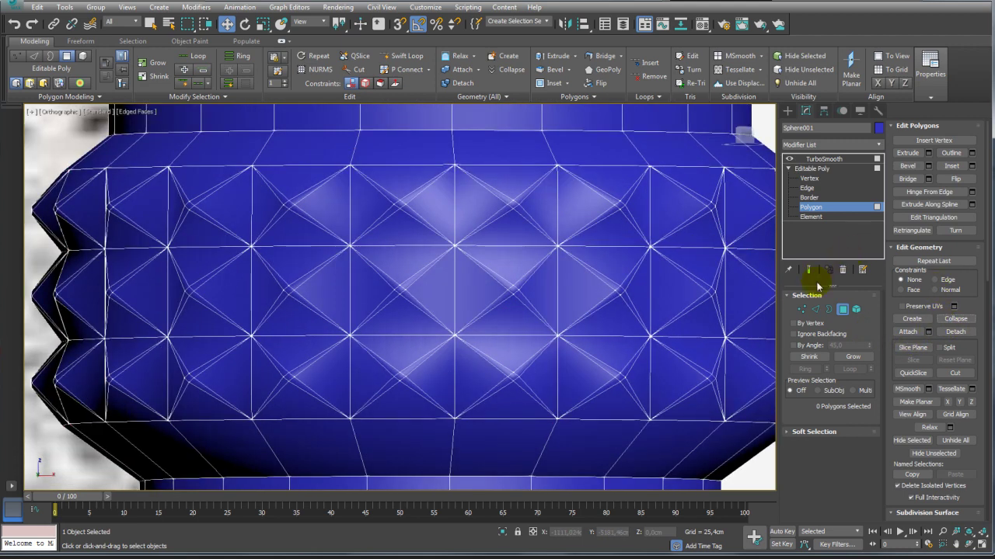
left_click(816, 310)
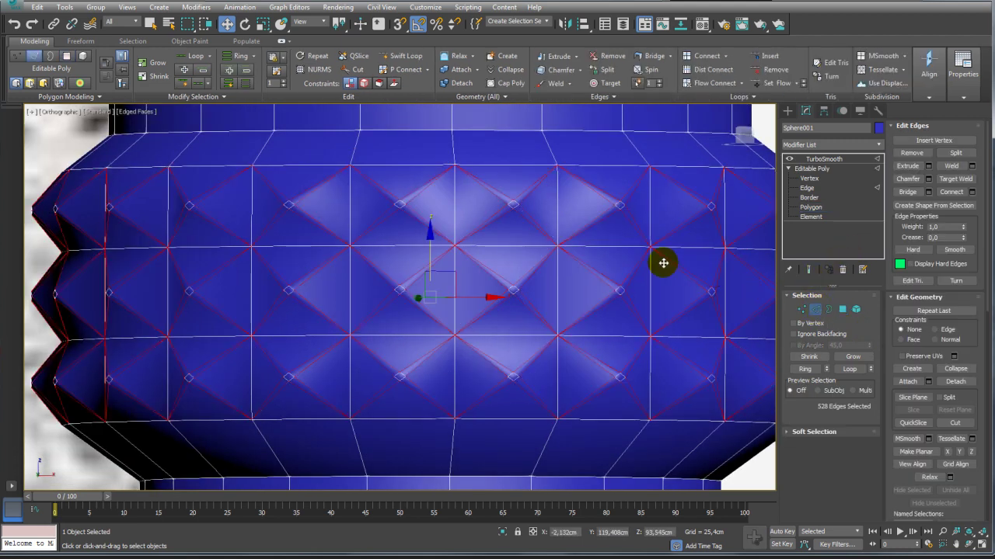
- Select one stud's outline edges and expand to all 154 similar outline edges
left_click(454, 208)
left_click(454, 277, "ctrl")
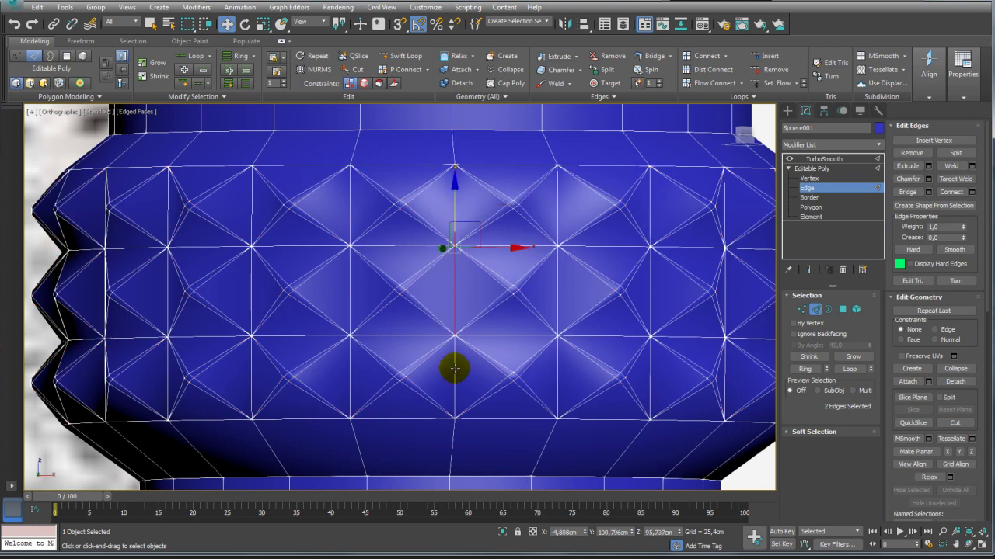
left_click(454, 369, "ctrl")
left_click(412, 247, "ctrl")
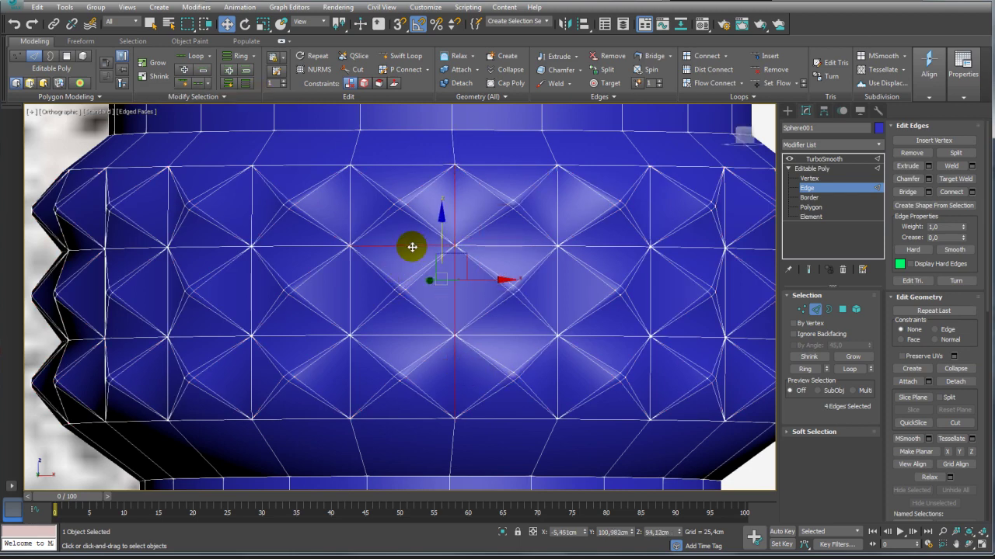
left_click(407, 335, "ctrl")
left_click(410, 418, "ctrl")
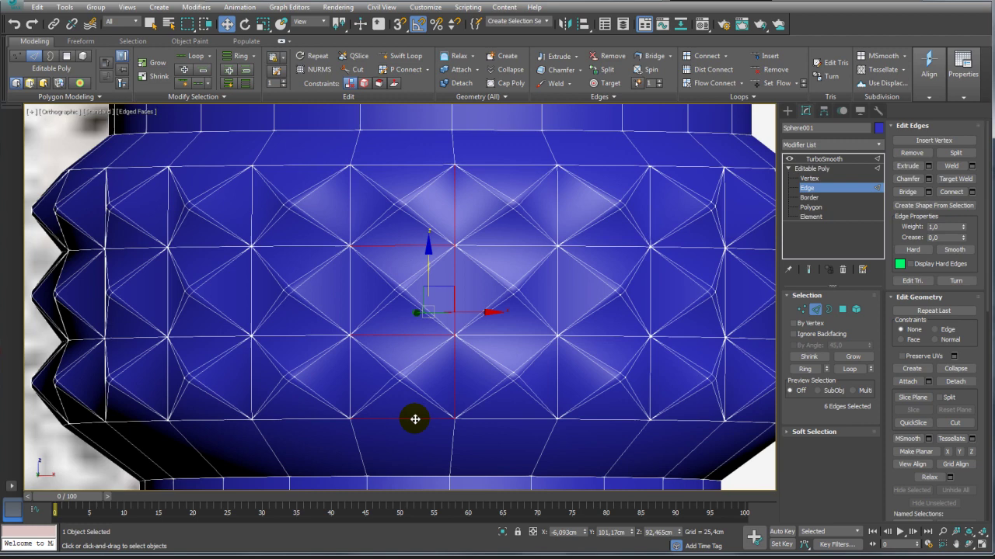
left_click(409, 165, "ctrl")
left_click(194, 96)
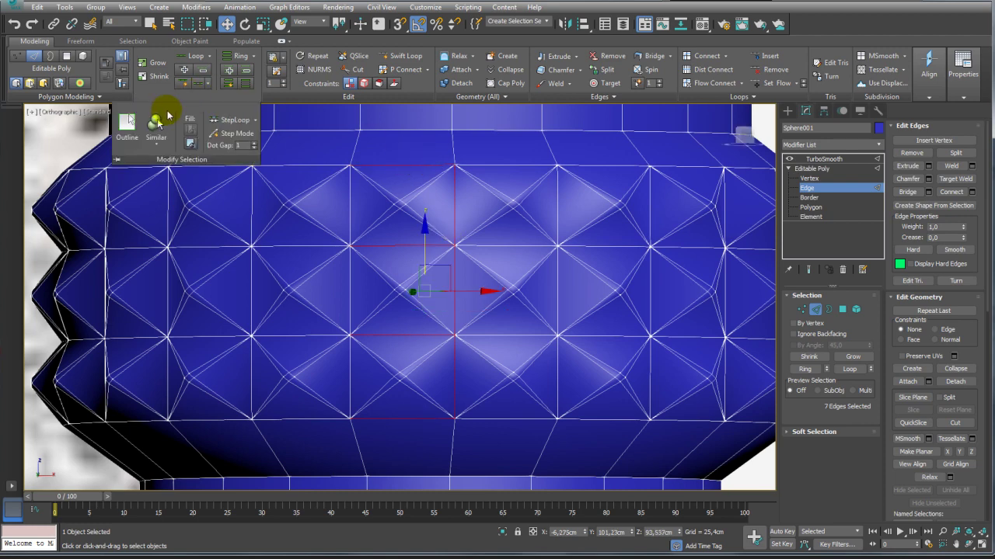
left_click(158, 122)
- Crease the 154 edges to 1.0 and view the TurboSmoothed stem without edged faces
scroll(470, 224, "down", 5)
scroll(504, 229, "down", 3)
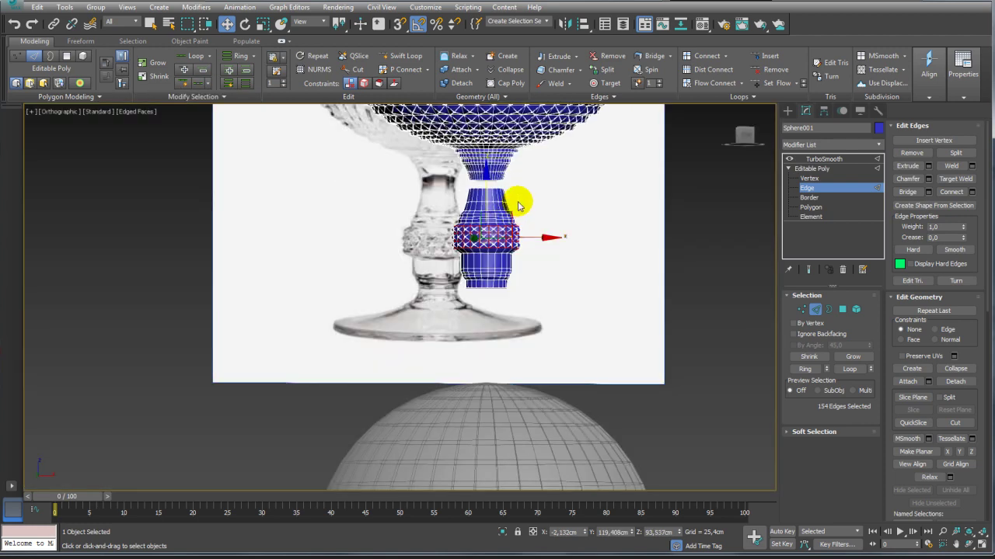
mouse_move(517, 202)
middle_mouse_down()
mouse_move(525, 246)
mouse_move(519, 239)
middle_mouse_up()
key("z")
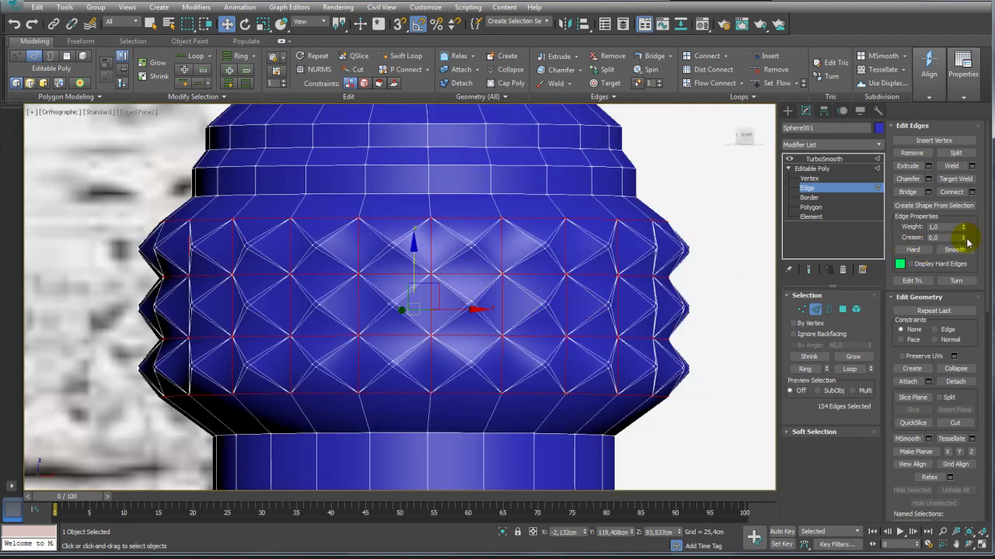
left_click(822, 158)
key("F4")
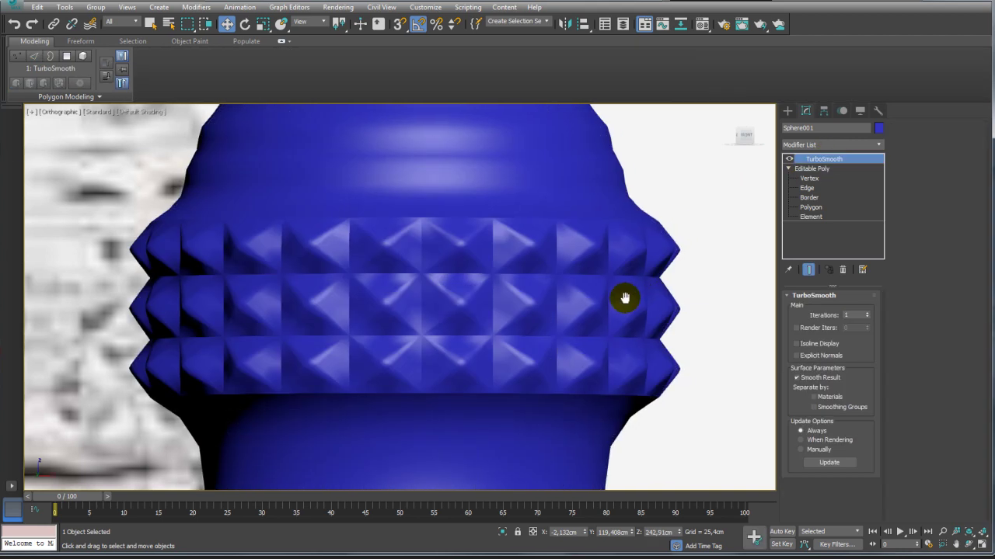
scroll(624, 295, "down", 3)
scroll(593, 307, "down", 3)
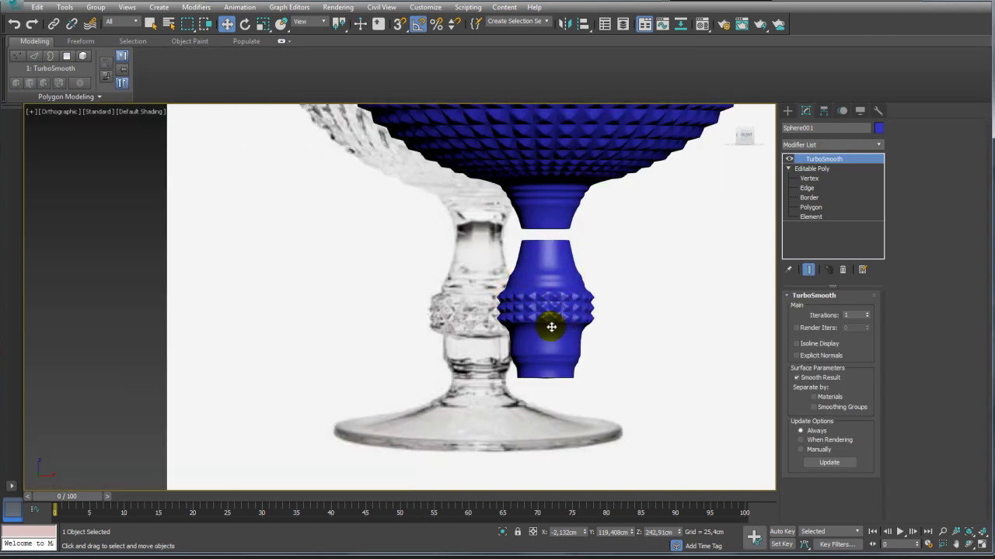
- Frame the stem and return to edge editing with wireframe edges shown
key("z")
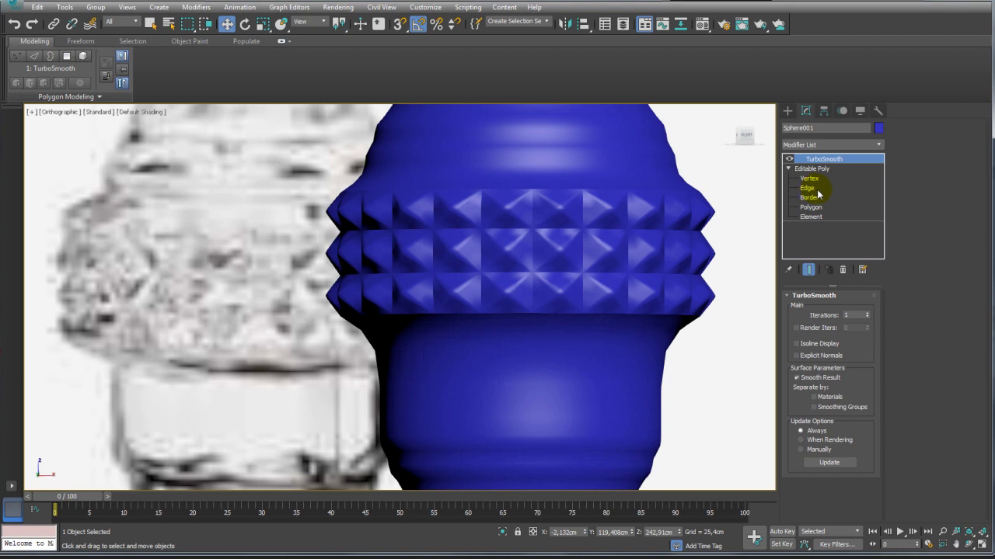
left_click(817, 191)
key("F4")
scroll(457, 340, "down", 3)
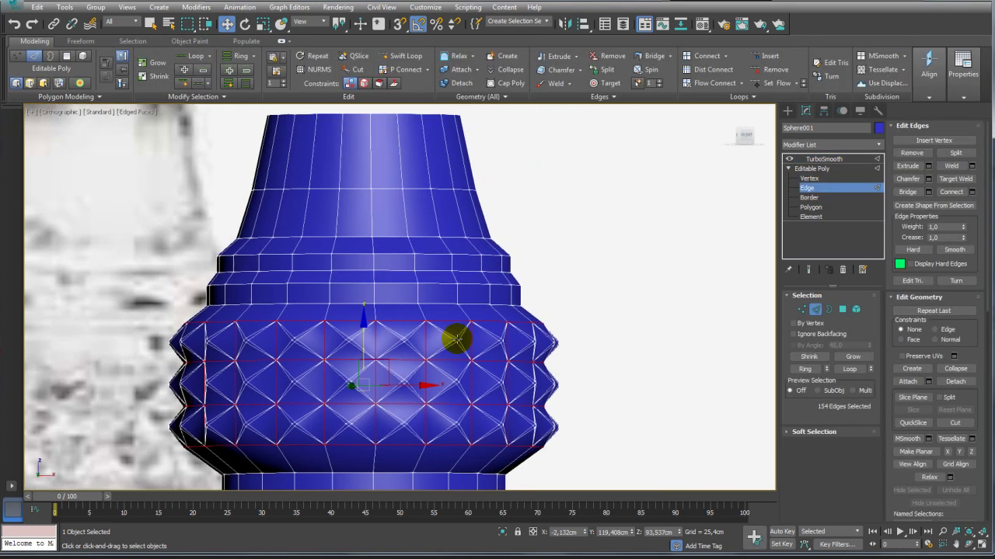
- Insert four Swift Loop edge loops across the goblet's upper band
left_click(404, 61)
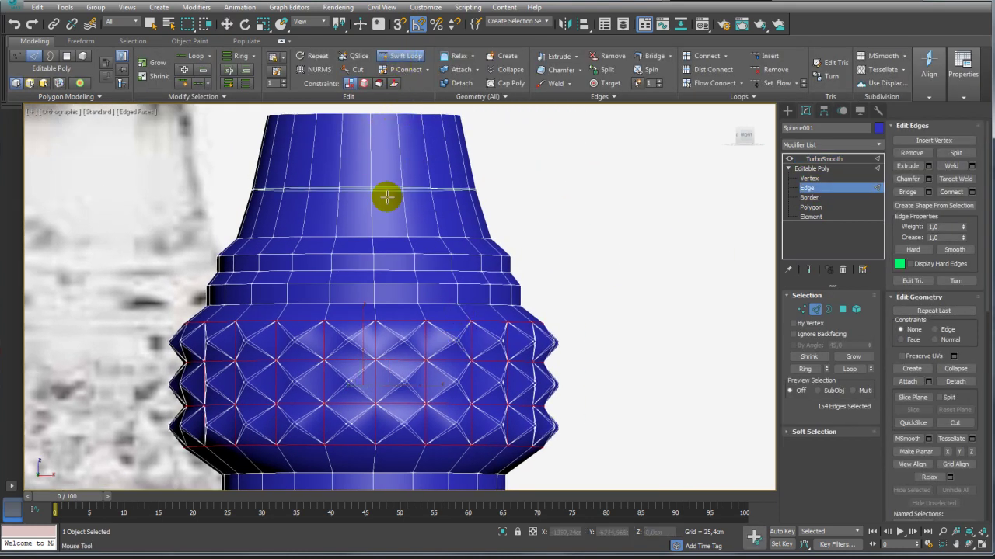
scroll(388, 209, "up", 3)
scroll(410, 280, "up", 2)
scroll(409, 287, "up", 2)
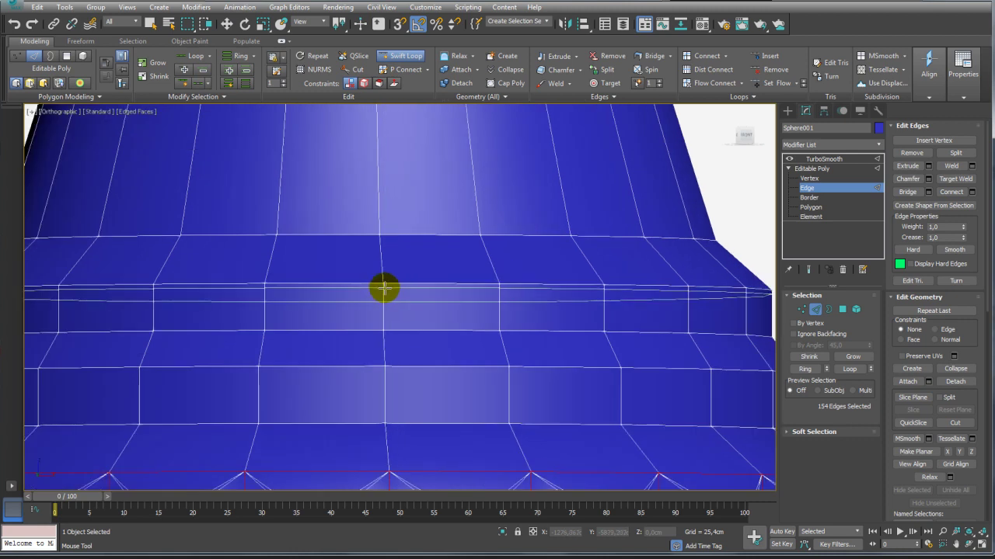
left_click(382, 284)
left_click(382, 276)
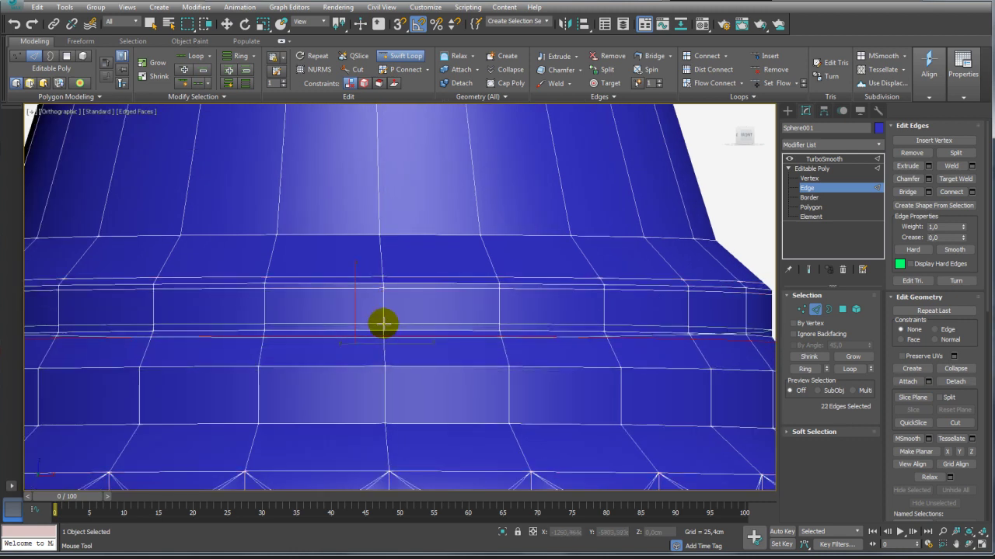
left_click(382, 325)
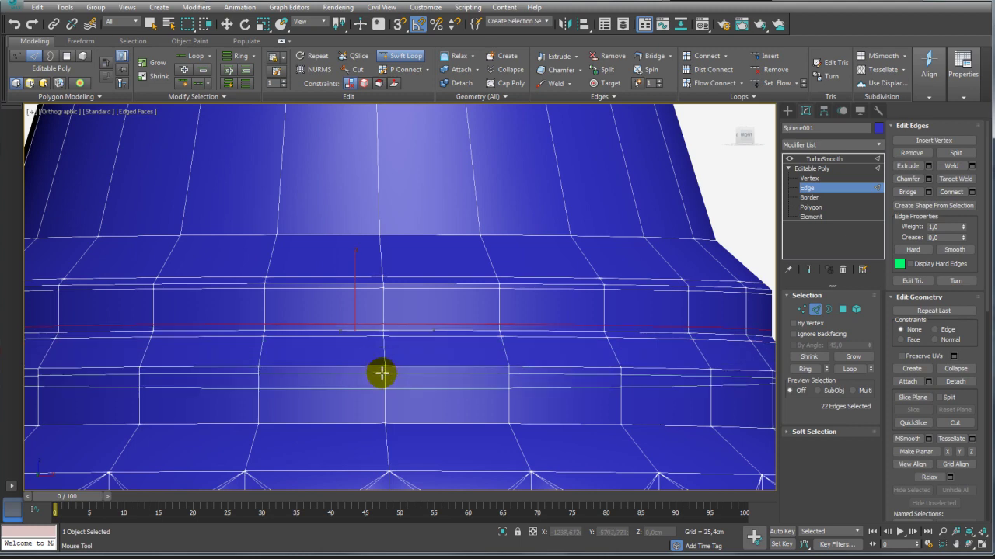
left_click(389, 438)
- Add three edge loops around the stepped bevel bands of the base
scroll(420, 441, "down", 5)
scroll(420, 440, "up", 4)
middle_click_drag(419, 441, 438, 205)
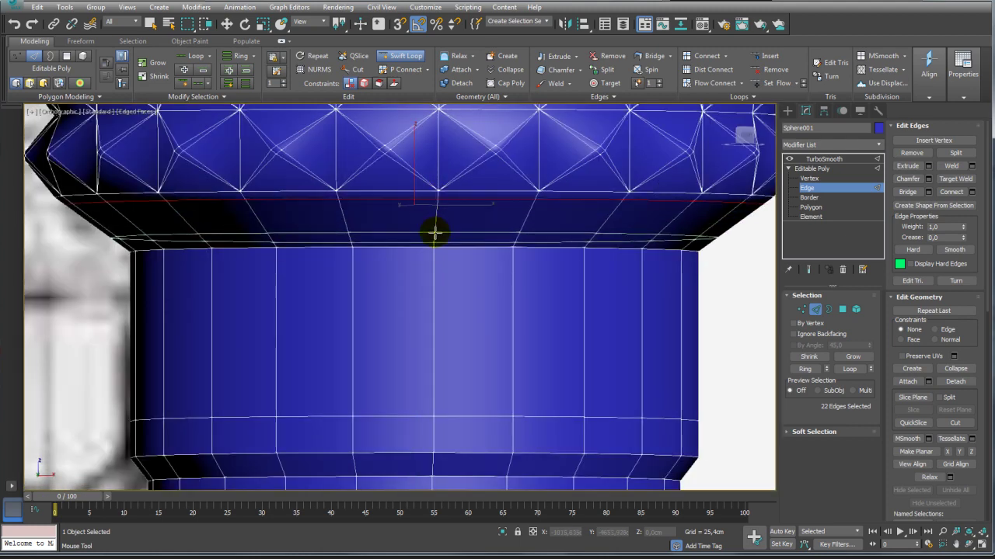
mouse_move(432, 445)
middle_mouse_down()
mouse_move(443, 351)
mouse_move(423, 284)
middle_mouse_up()
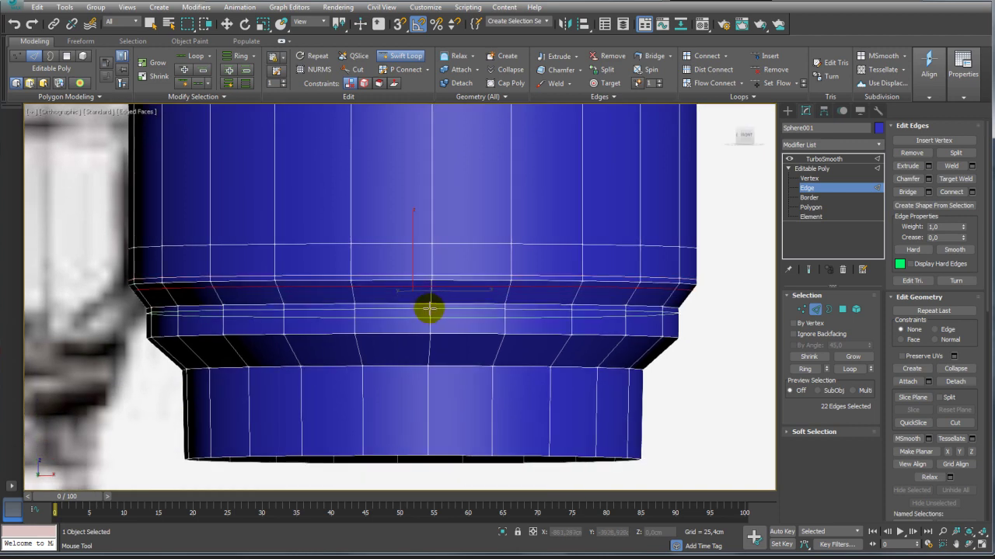
left_click(430, 296)
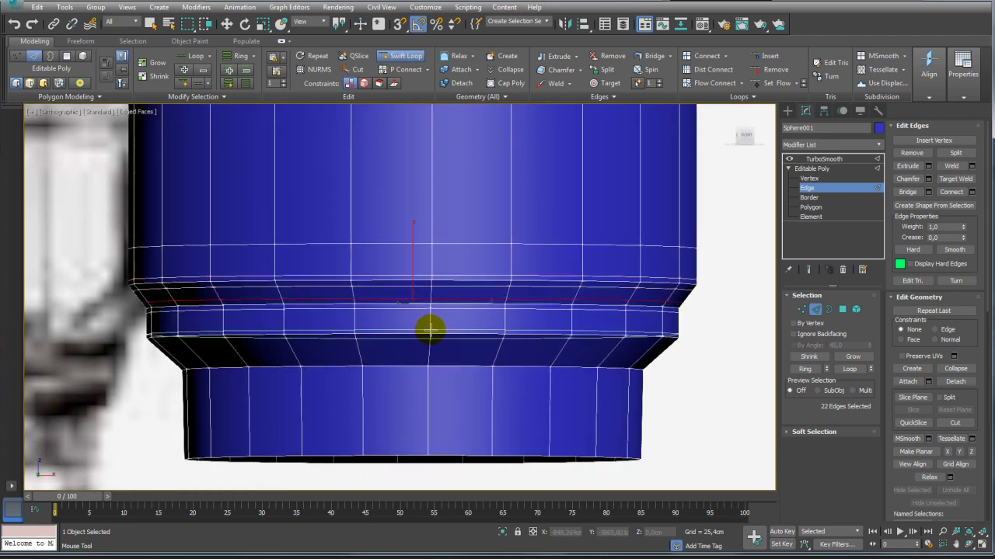
left_click(429, 334)
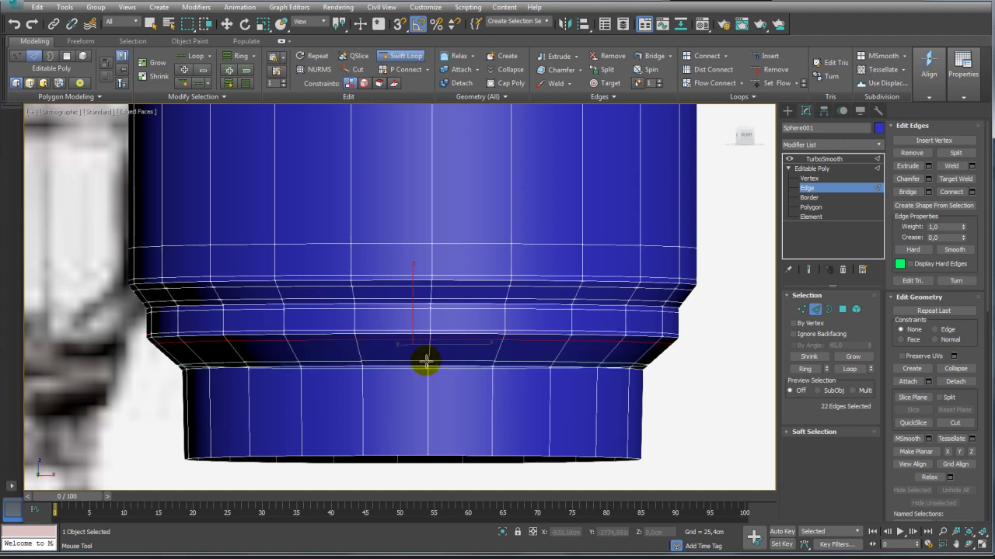
left_click(427, 366)
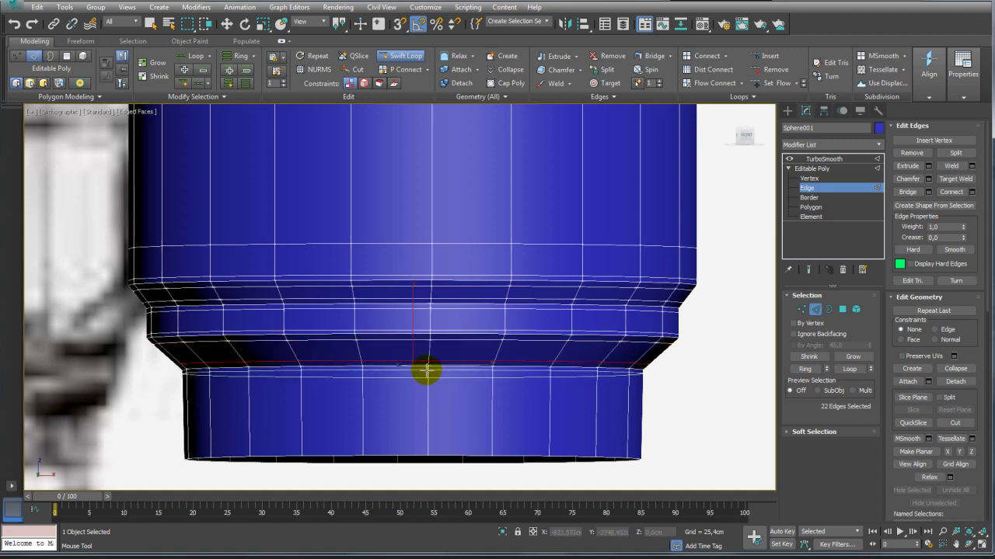
right_click(451, 344)
scroll(459, 284, "down", 5)
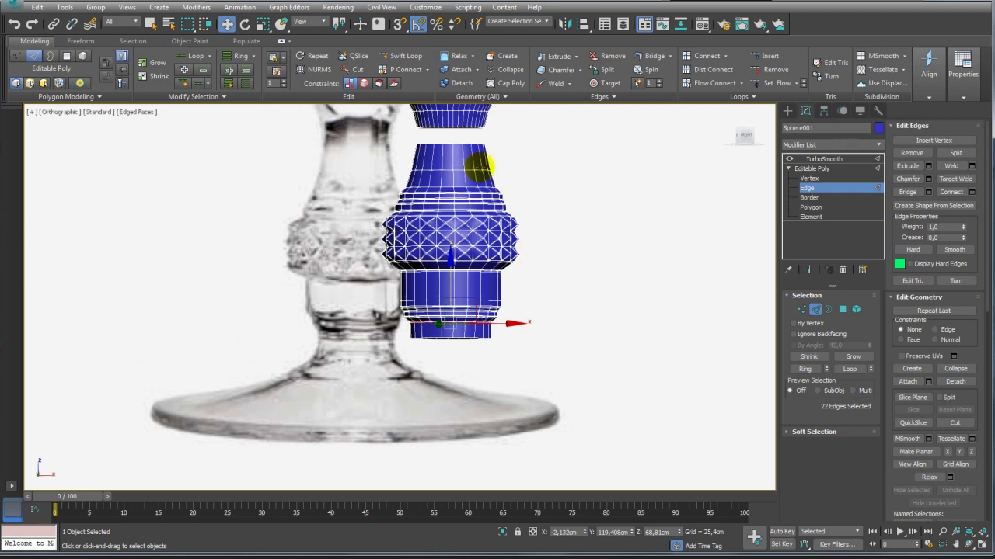
- Select both open rims at Border level and Bridge them into a narrow waist
left_click(828, 311)
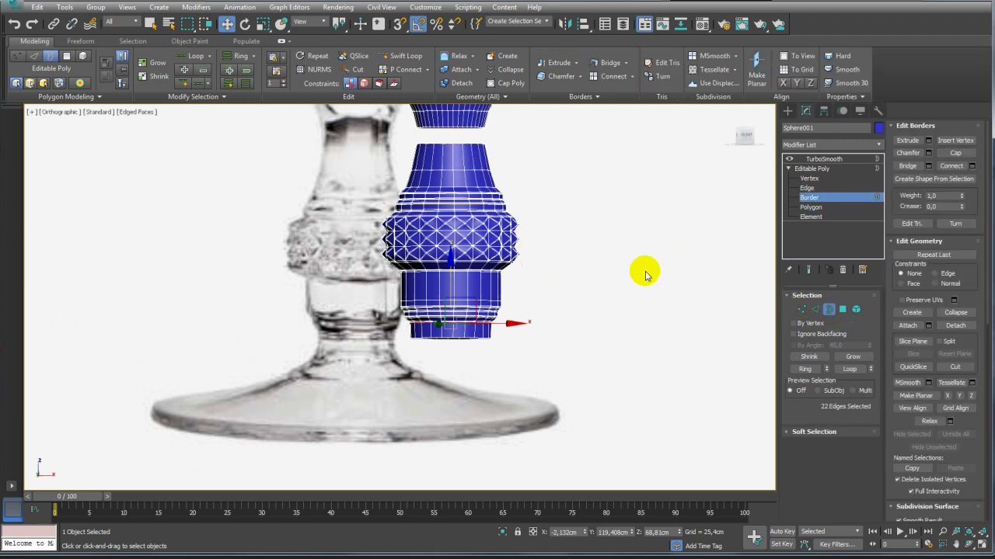
scroll(531, 181, "up", 1)
scroll(506, 285, "up", 4)
scroll(506, 285, "up", 2)
left_click_drag(564, 276, 387, 199)
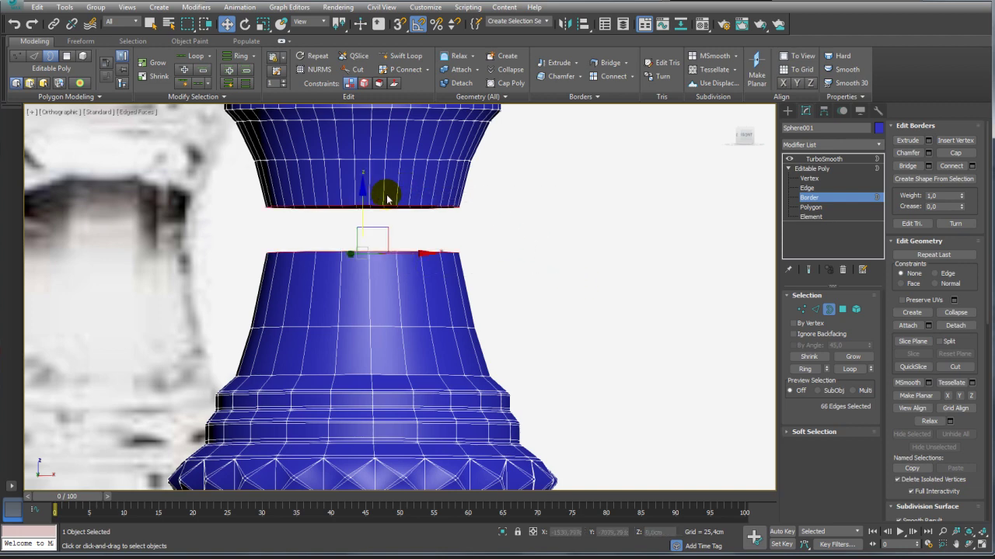
left_click(908, 166)
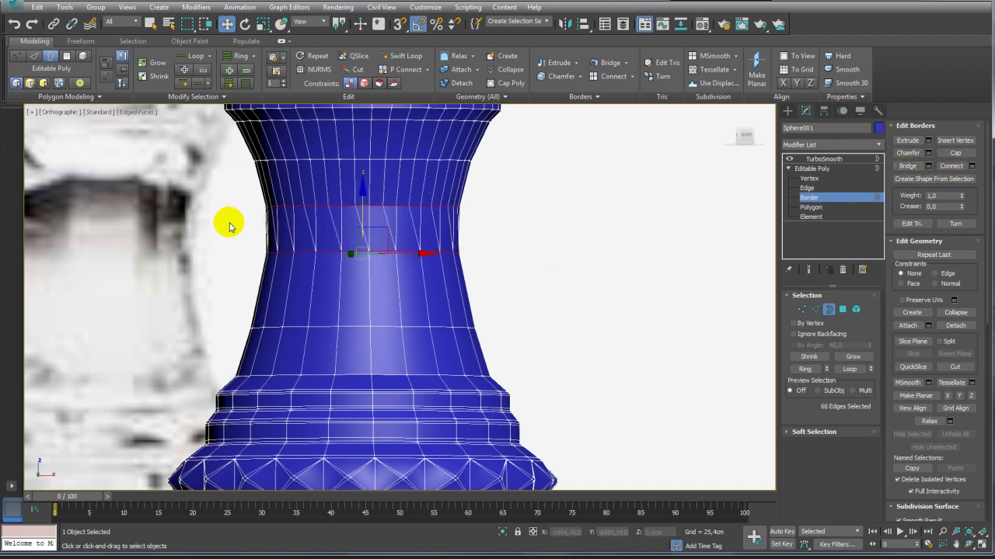
middle_click_drag(350, 222, 471, 284)
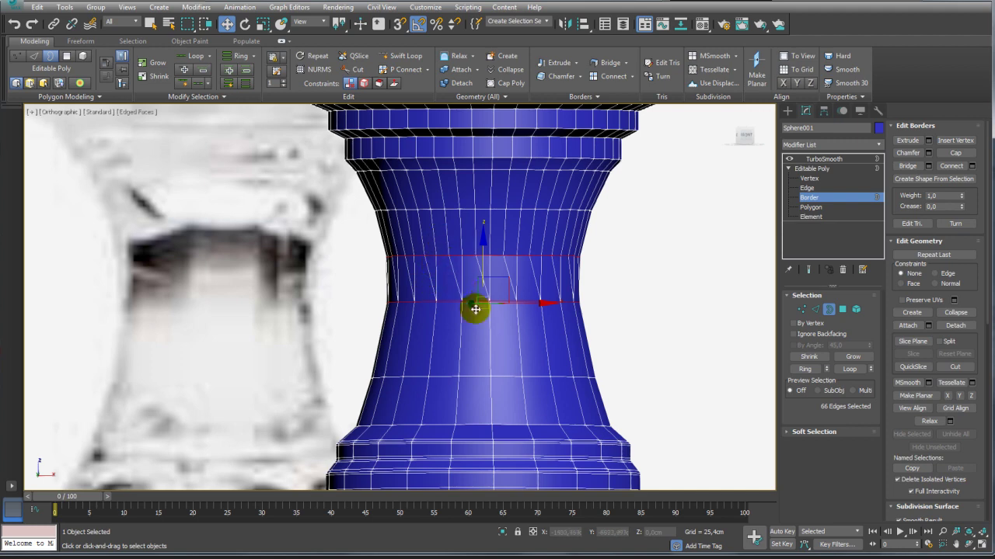
scroll(439, 301, "up", 2)
scroll(439, 301, "up", 2)
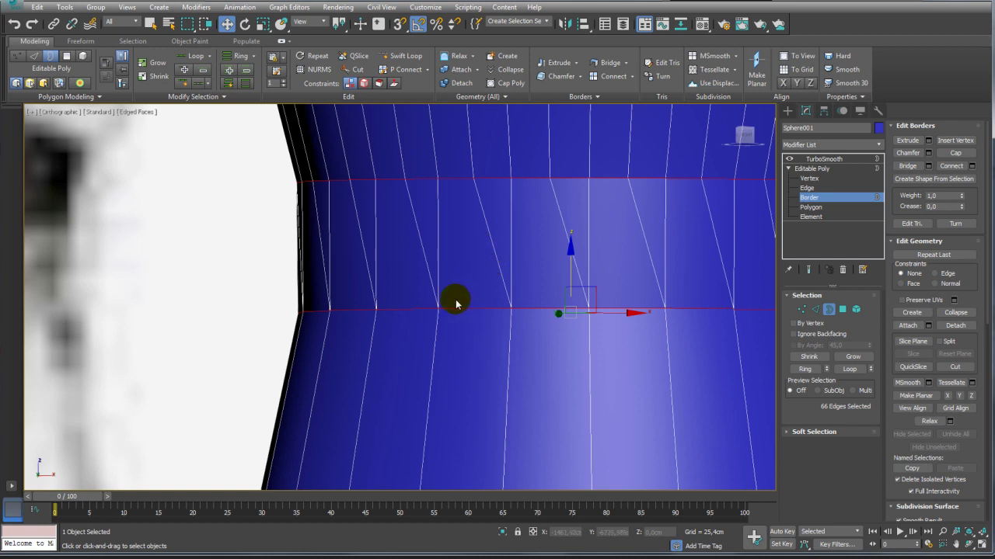
- Cut a new edge across a waist-band face and move the new vertex down and left
left_click(801, 312)
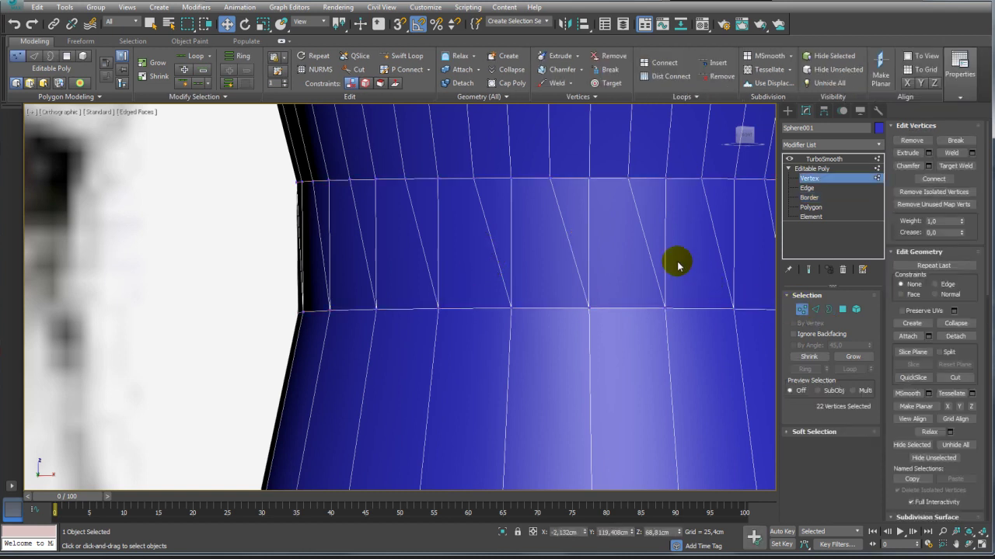
right_click(486, 251)
left_click(471, 144)
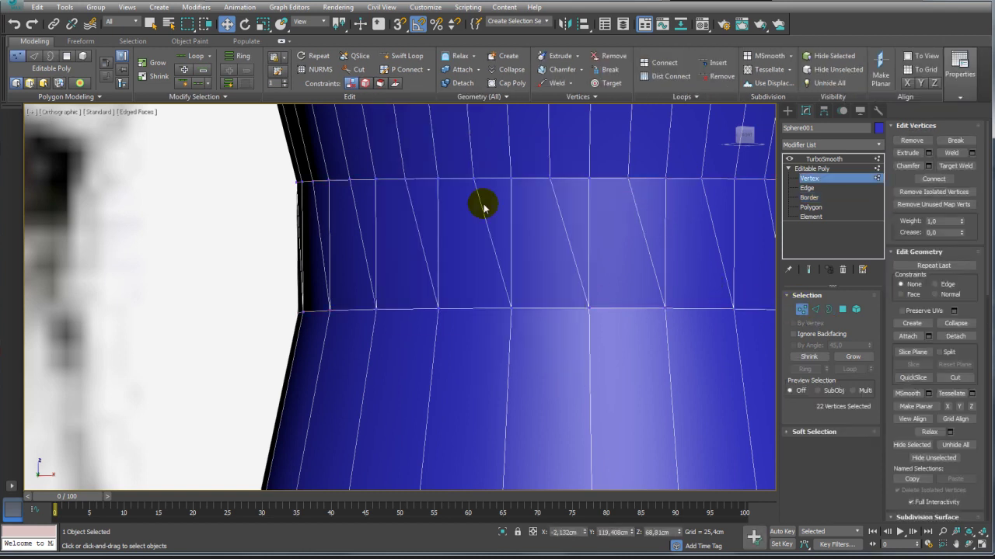
right_click(489, 252)
left_click(471, 145)
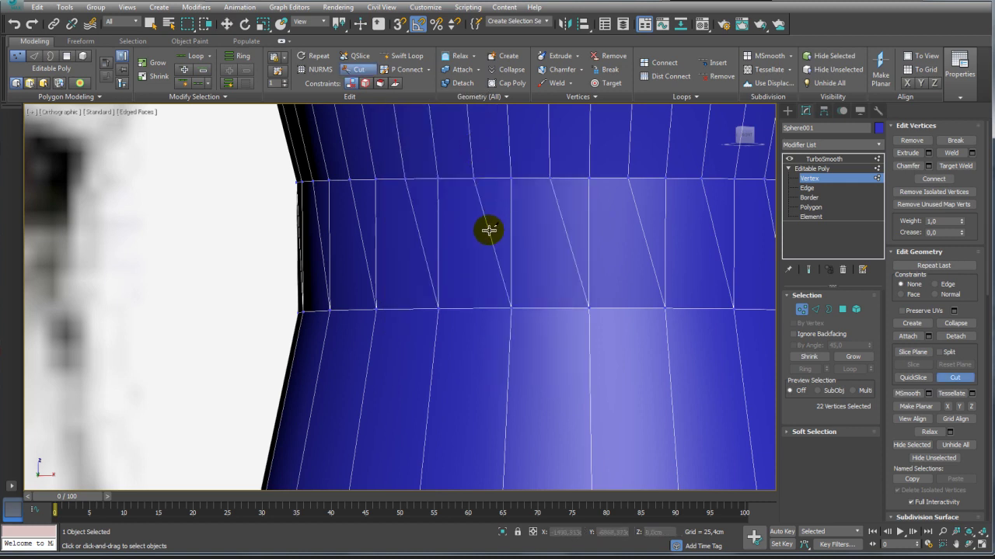
left_click(489, 230)
left_click(439, 309)
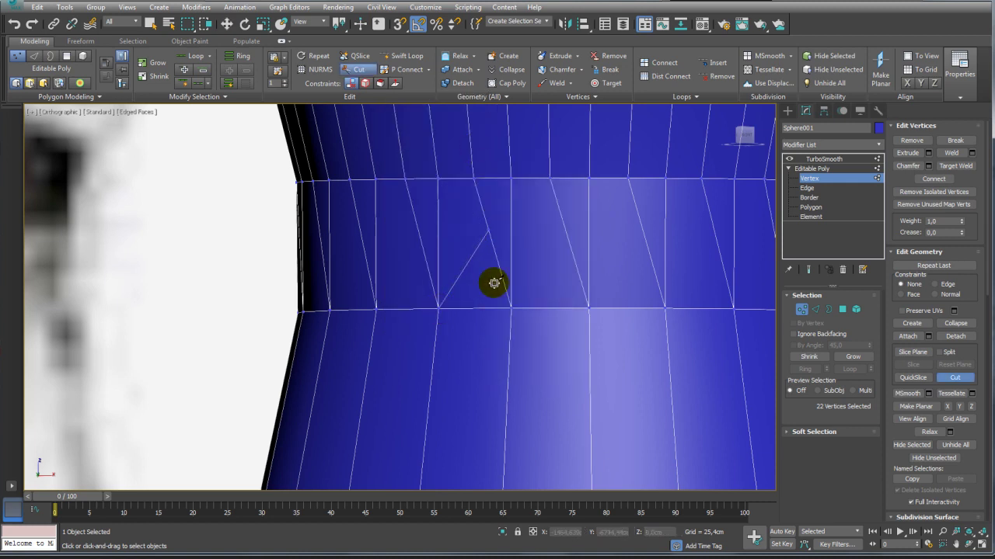
right_click(494, 281)
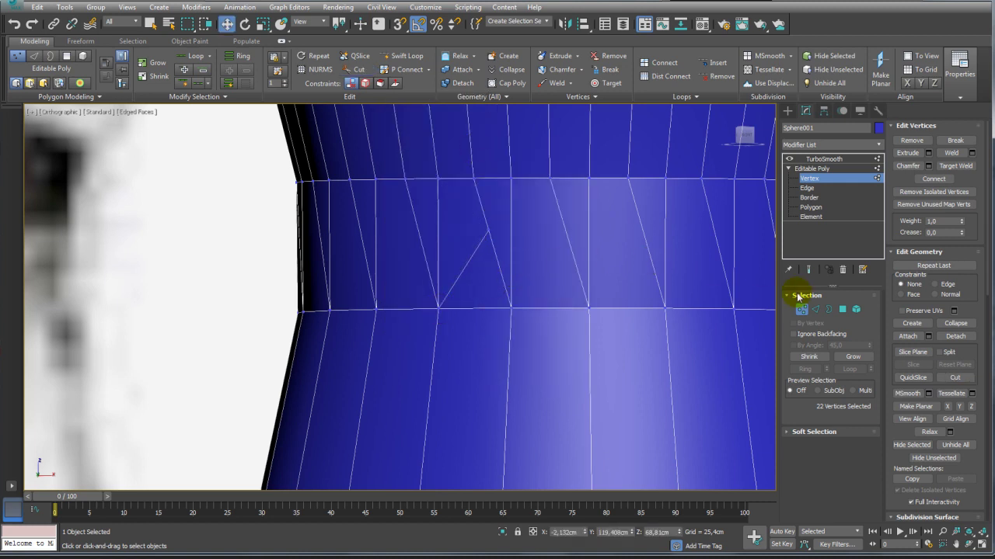
left_click(486, 231)
left_click_drag(484, 215, 483, 268)
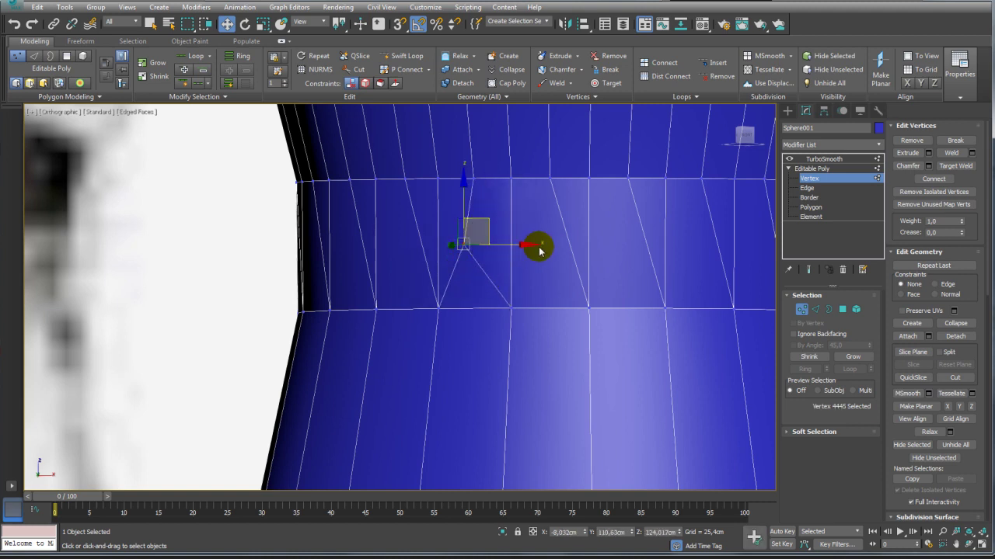
- Cut a second edge from the new vertex to the edge on its right
right_click(508, 273)
left_click(491, 164)
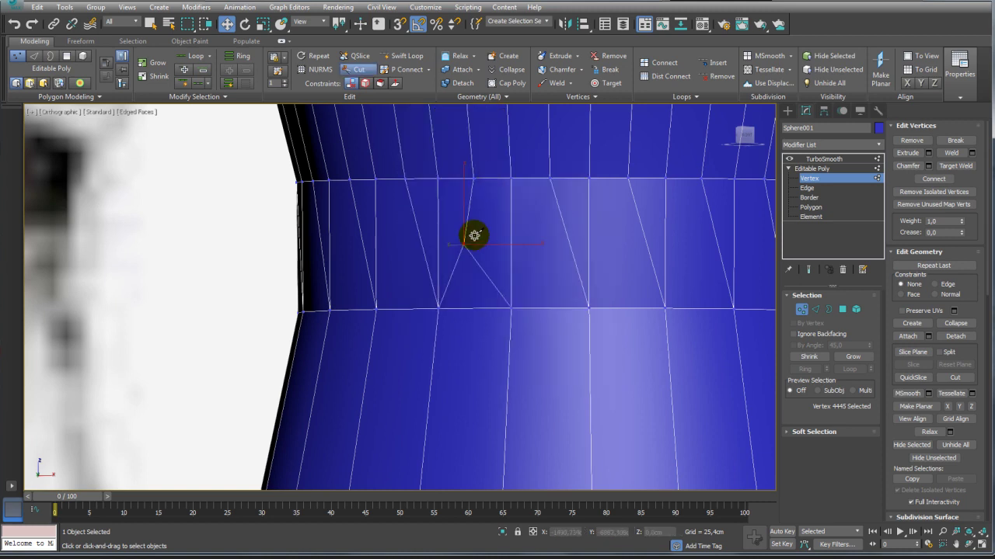
left_click(465, 243)
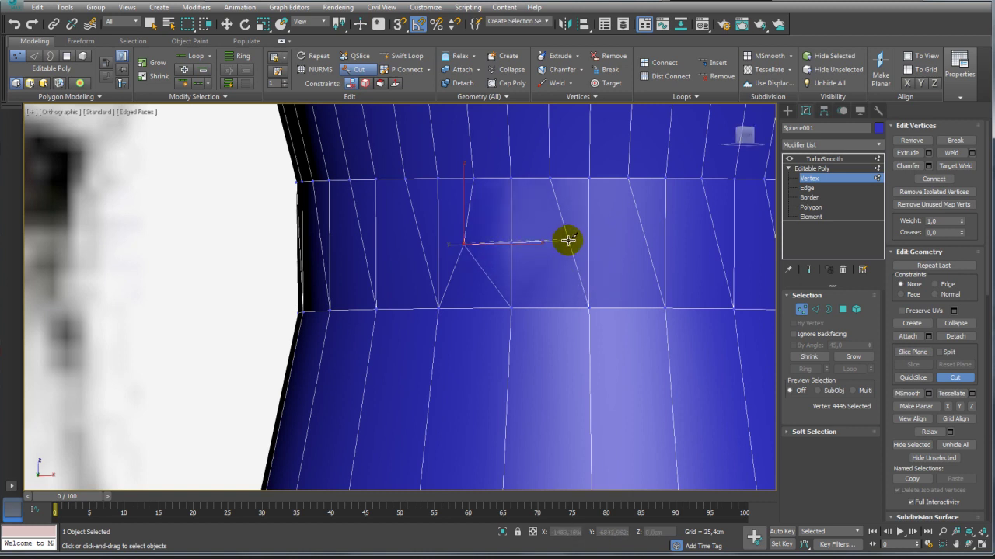
left_click(568, 240)
right_click(573, 279)
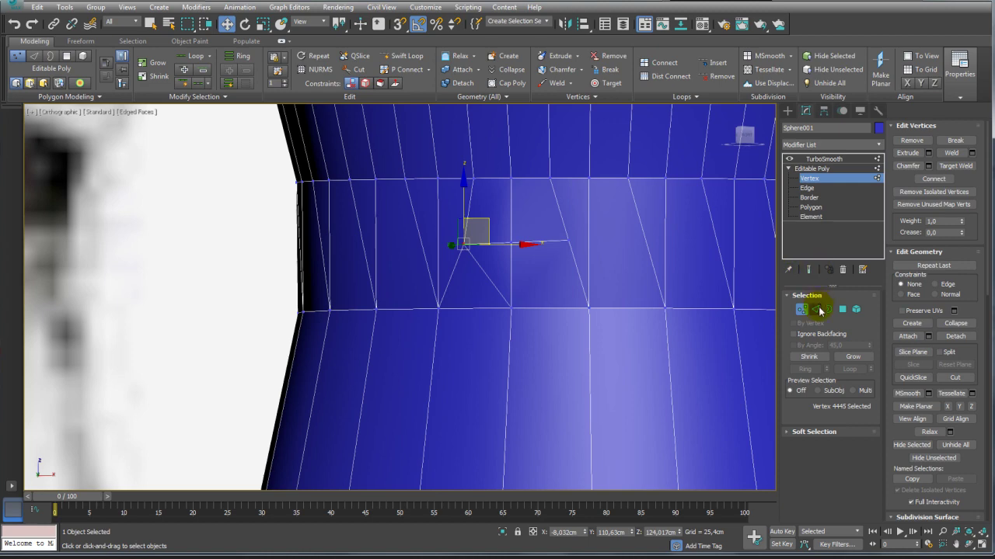
- Remove the unwanted extra edge and slide the cut's end vertex left to even the faces
left_click(819, 309)
left_click(494, 289)
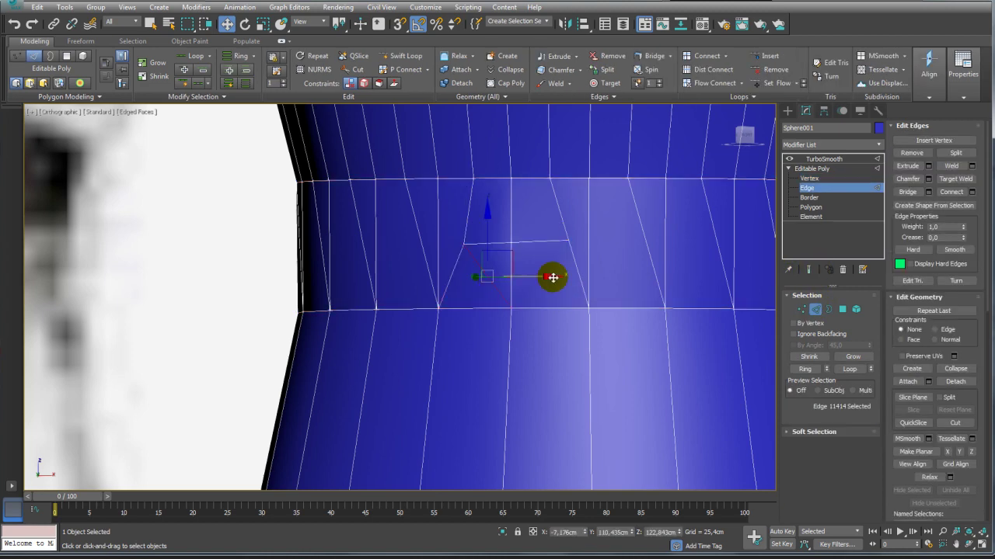
left_click(911, 153)
left_click(802, 309)
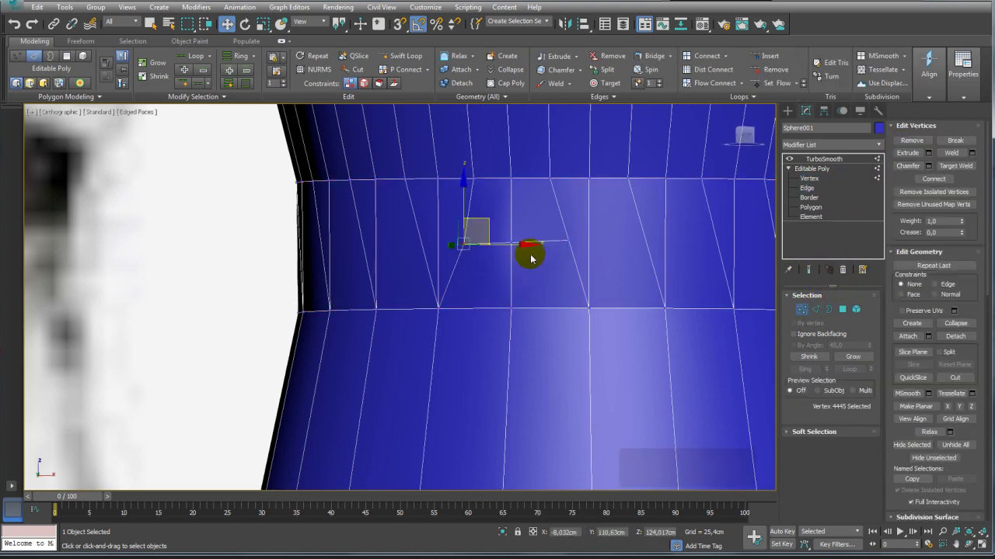
left_click(568, 240)
left_click_drag(573, 222, 554, 229)
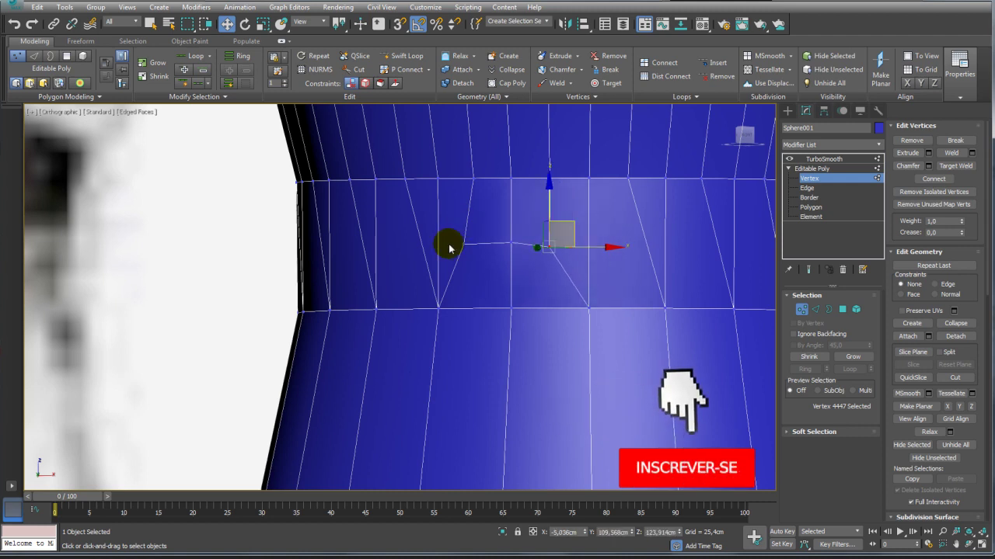
- Select individual faces on the stem's middle band and pan along it
left_click(842, 309)
left_click(478, 290)
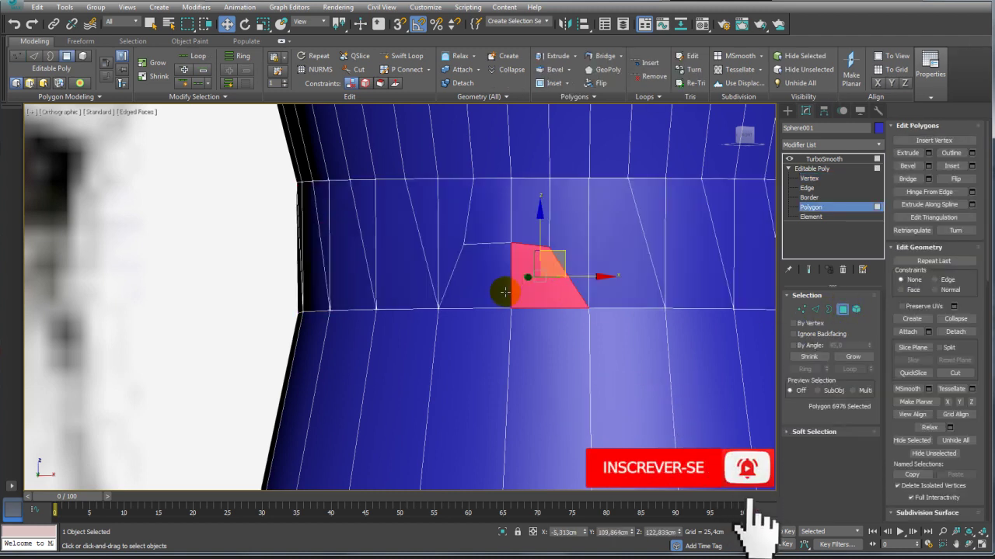
left_click(444, 230)
left_click(497, 215)
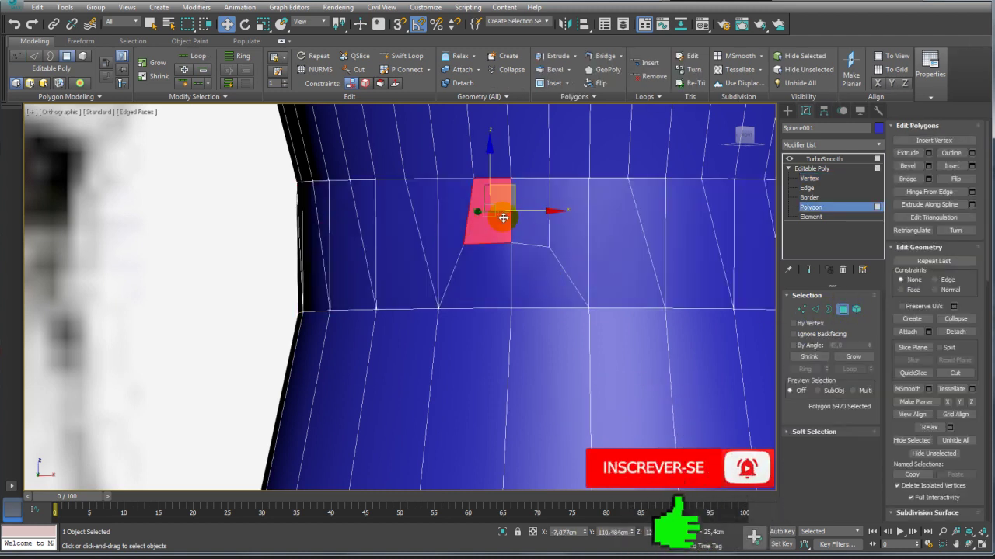
left_click(551, 230)
left_click(569, 236)
left_click(529, 223)
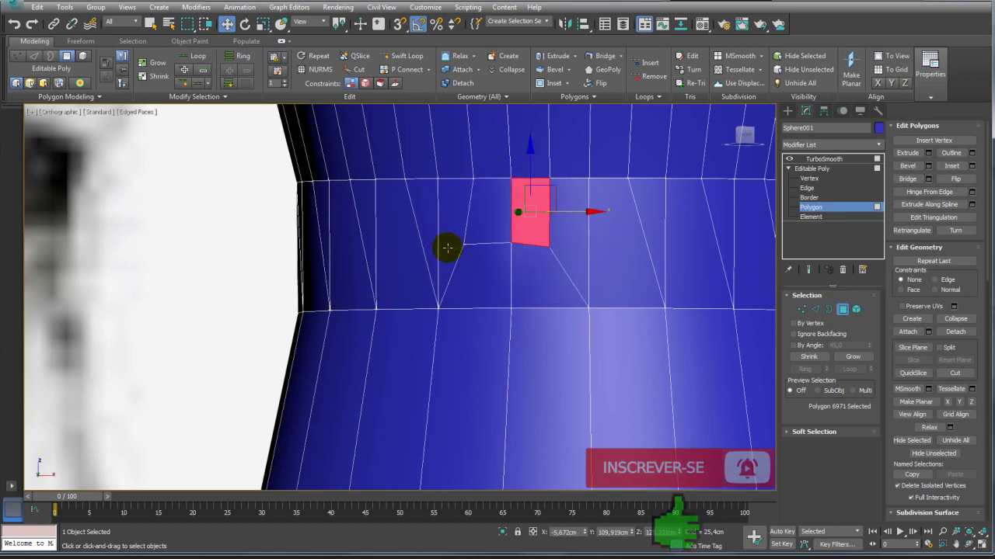
middle_click_drag(590, 289, 351, 314)
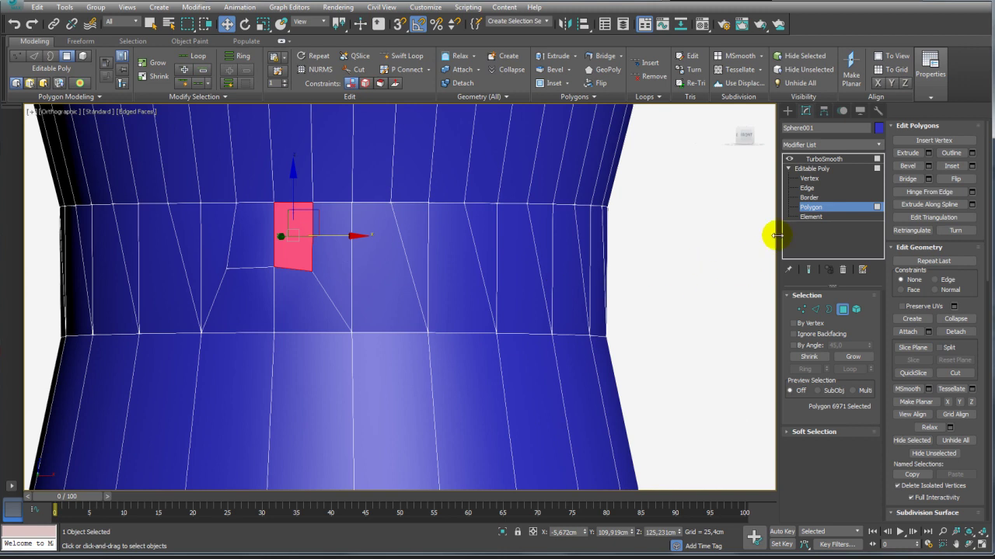
- Delete the 46-polygon waist ring and Bridge its two open borders into a clean band
left_click(411, 303)
left_click(388, 305, "shift")
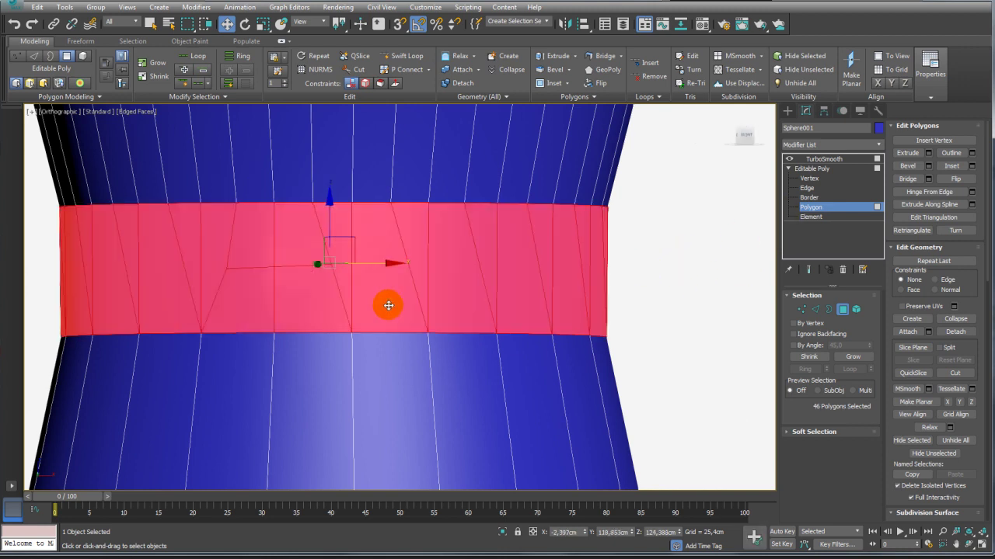
left_click(341, 305, "alt")
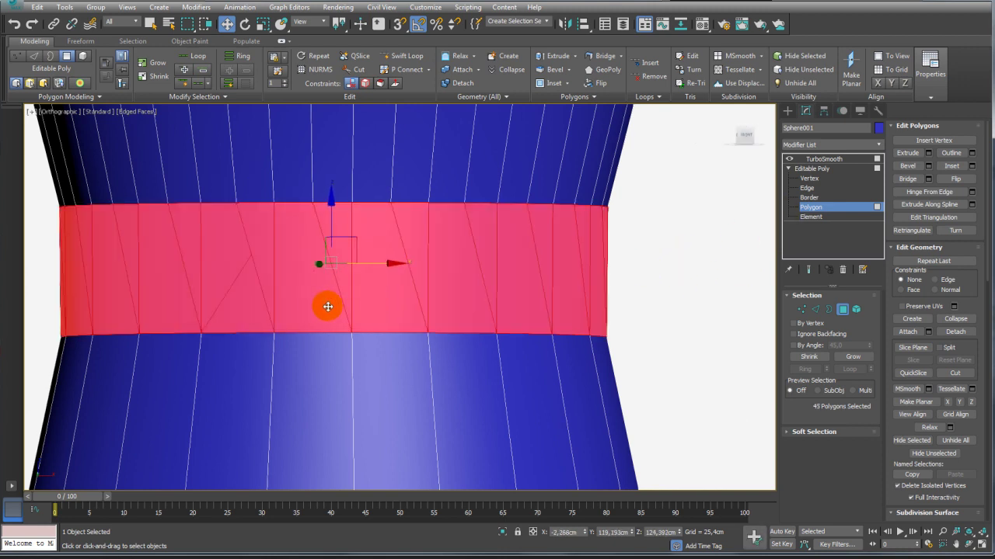
key("Delete")
middle_click_drag(302, 308, 365, 297)
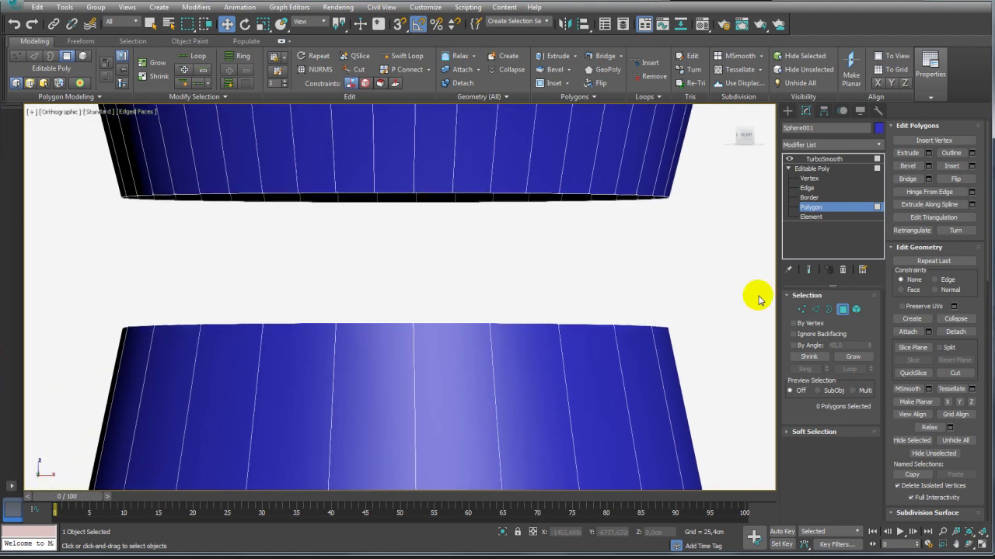
left_click(830, 310)
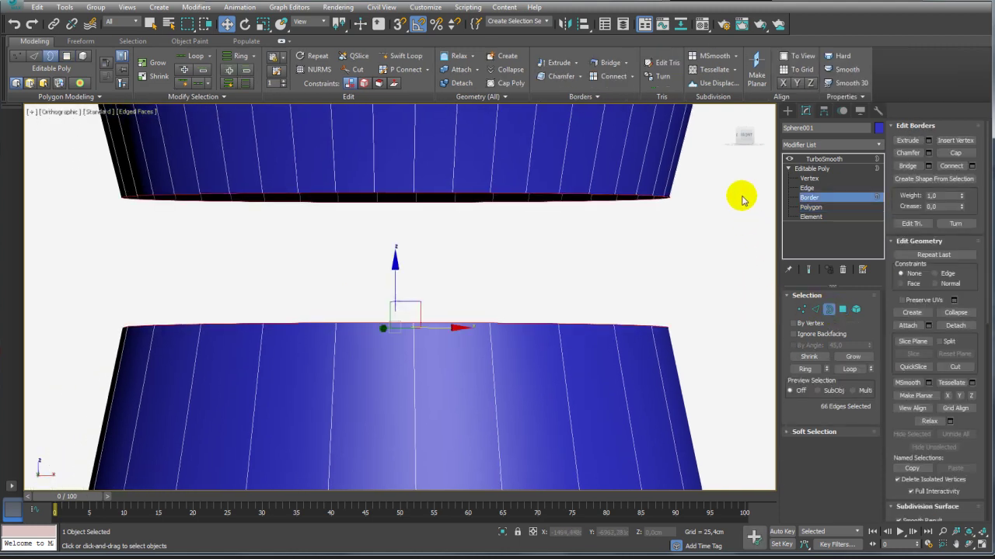
left_click(906, 164)
scroll(595, 237, "down", 5)
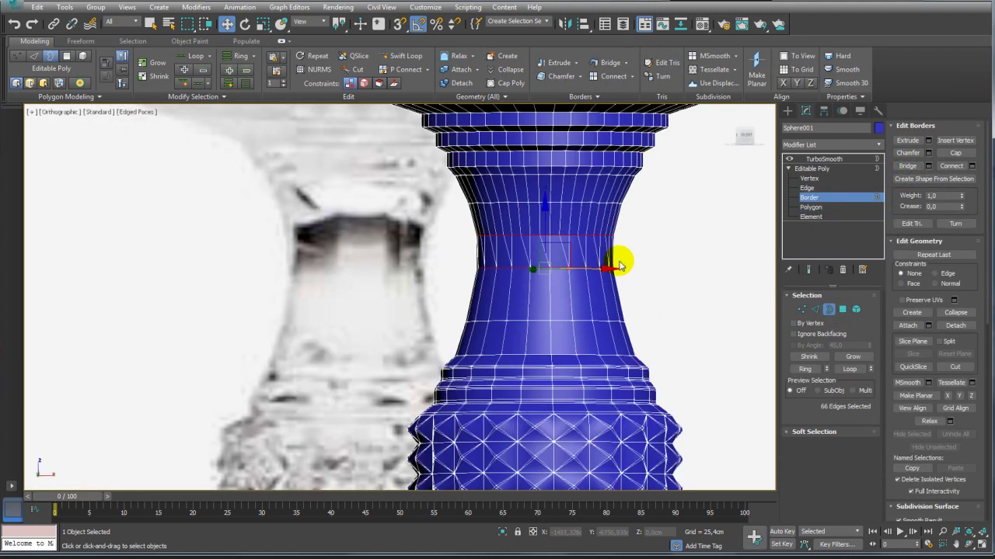
left_click(808, 168)
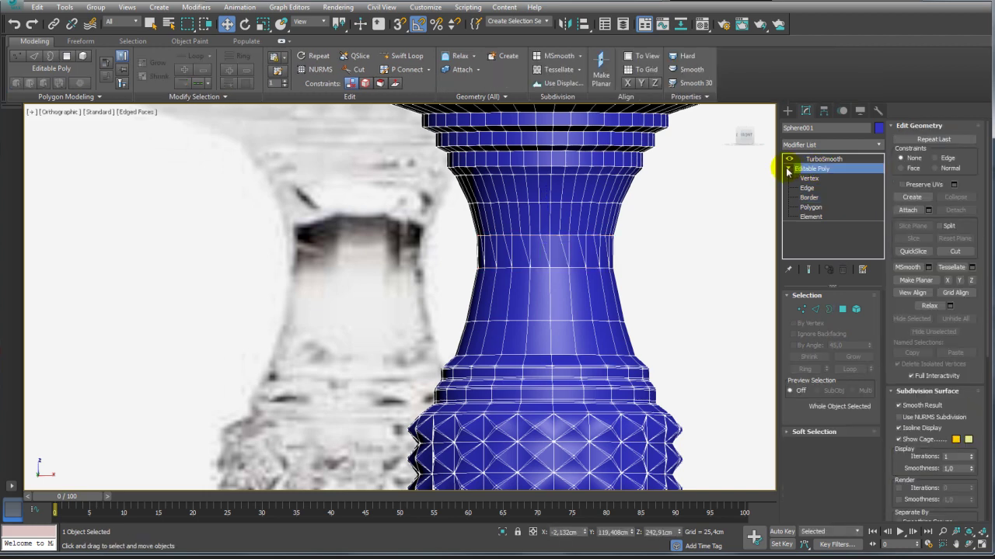
- In Front view, switch to Border level on the goblet's bottom opening
scroll(636, 244, "down", 3)
scroll(606, 291, "down", 2)
scroll(586, 377, "down", 1)
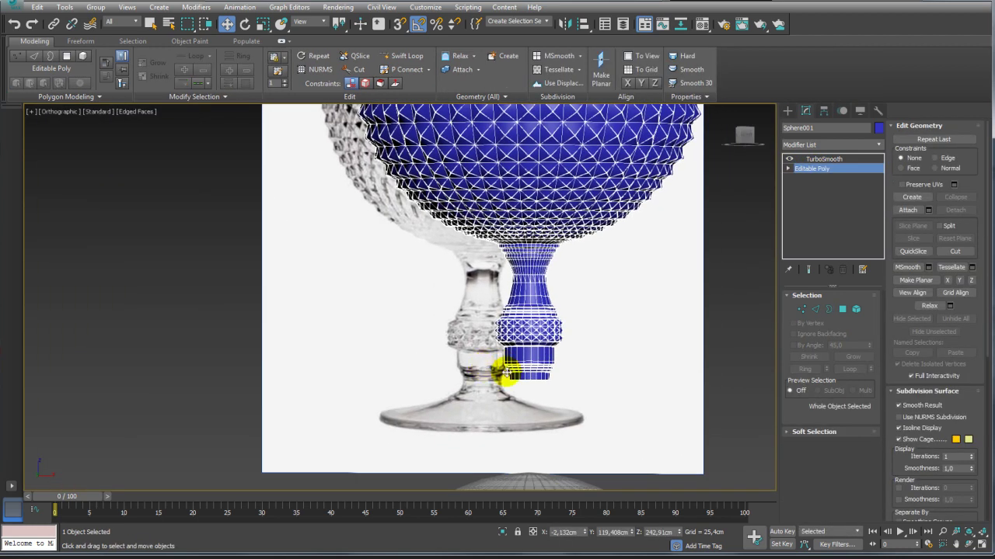
key("f")
scroll(614, 338, "down", 3)
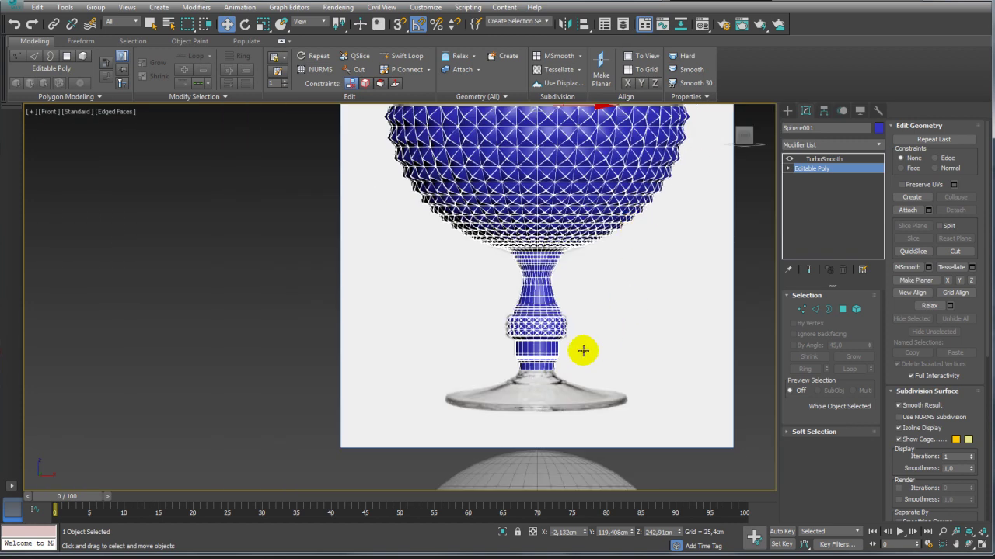
scroll(582, 349, "down", 2)
left_click(829, 308)
scroll(589, 296, "up", 2)
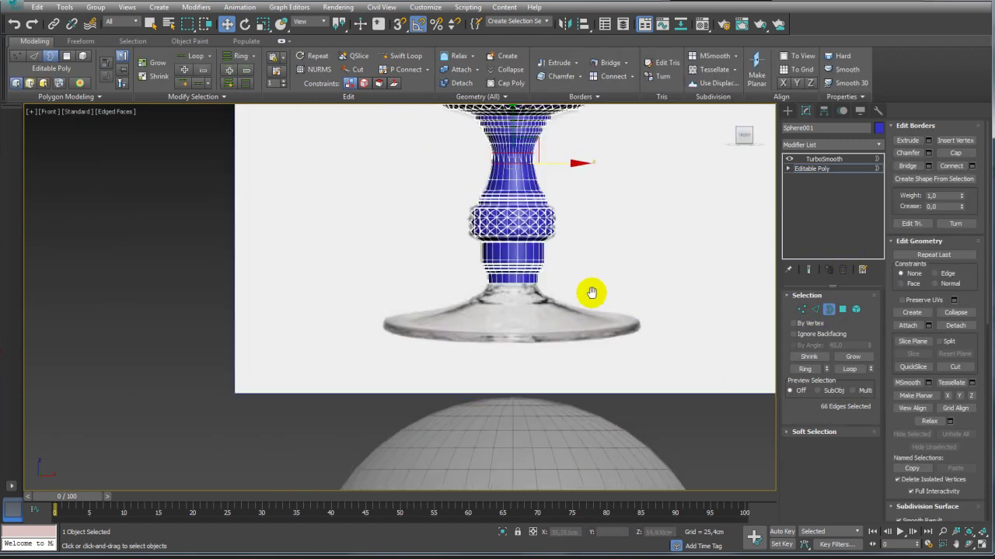
scroll(588, 296, "up", 2)
scroll(467, 239, "up", 3)
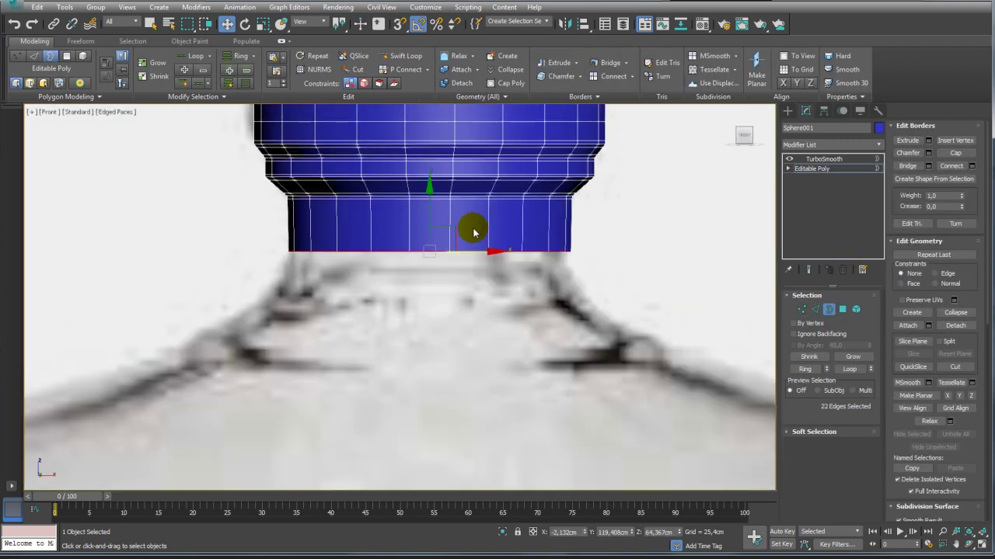
- Extrude the bottom border down three rows to start the stepped foot
key("e")
key("r")
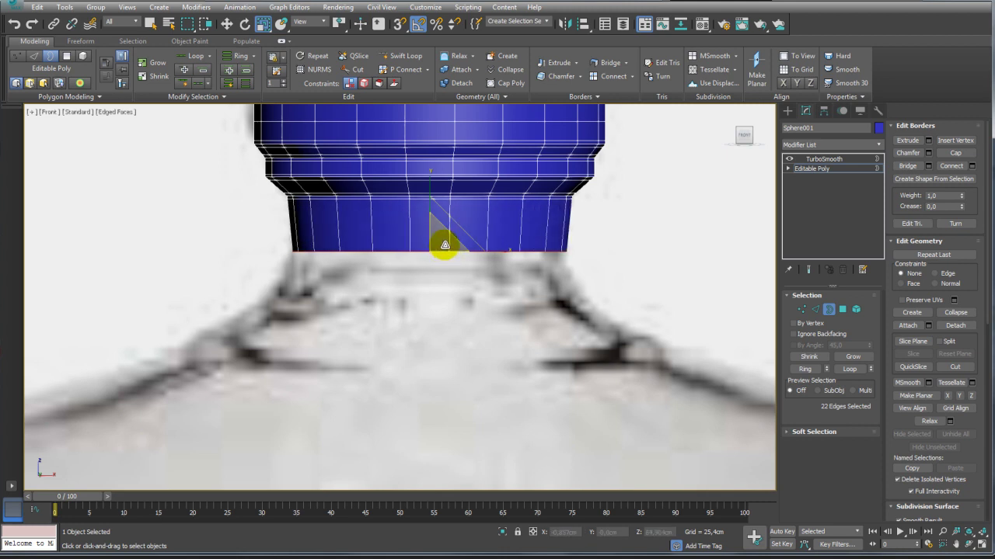
key("w")
left_click_drag(428, 209, 439, 257, "shift")
key("r")
key("w")
left_click_drag(435, 223, 436, 251, "shift")
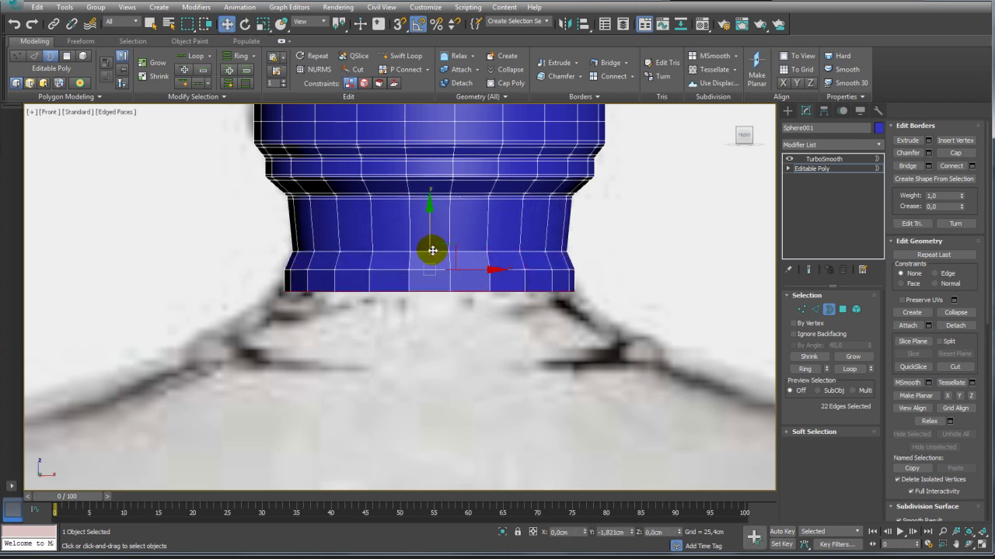
key("e")
key("r")
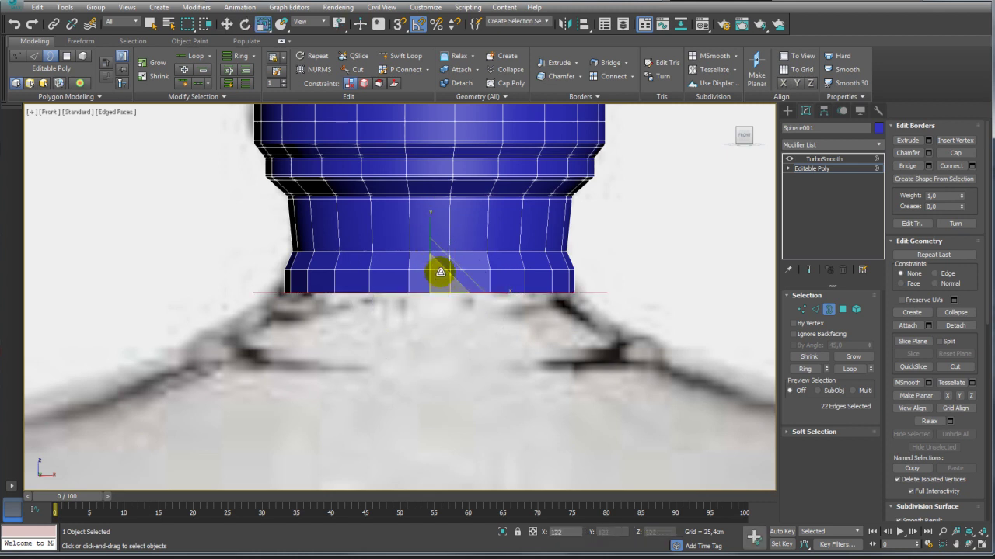
key("w")
left_click_drag(433, 250, 431, 268, "shift")
- Scale the border wider and pull it down into a flared band
key("e")
key("r")
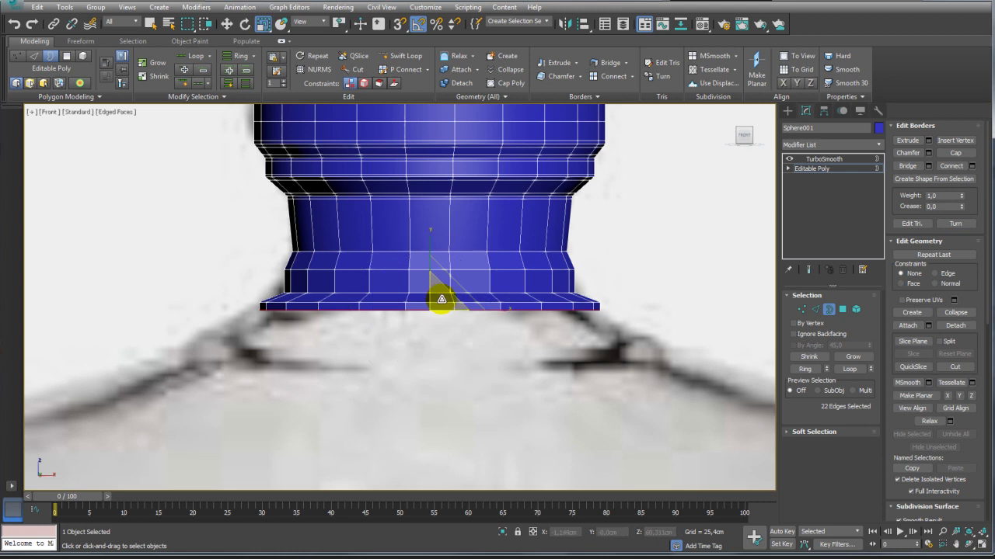
key("w")
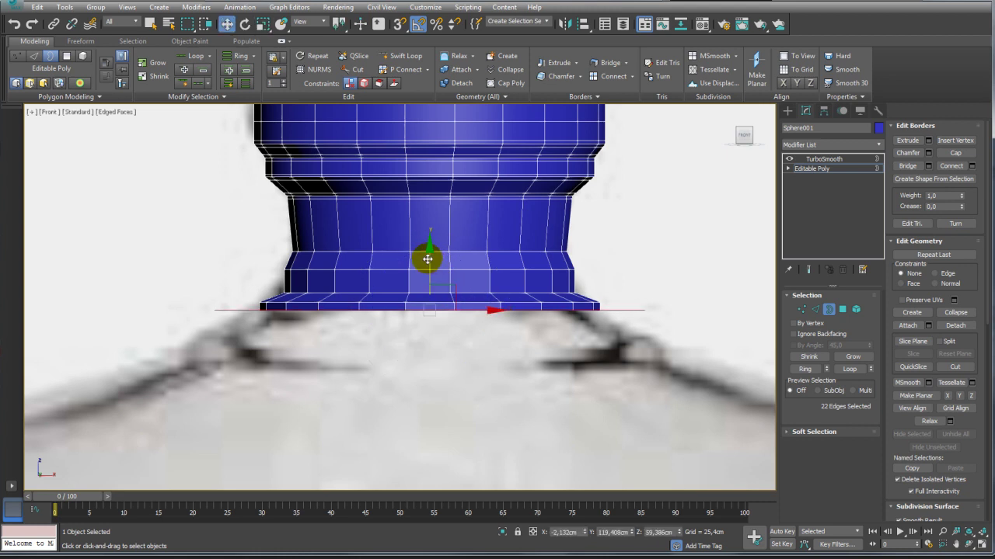
left_click_drag(426, 264, 430, 292)
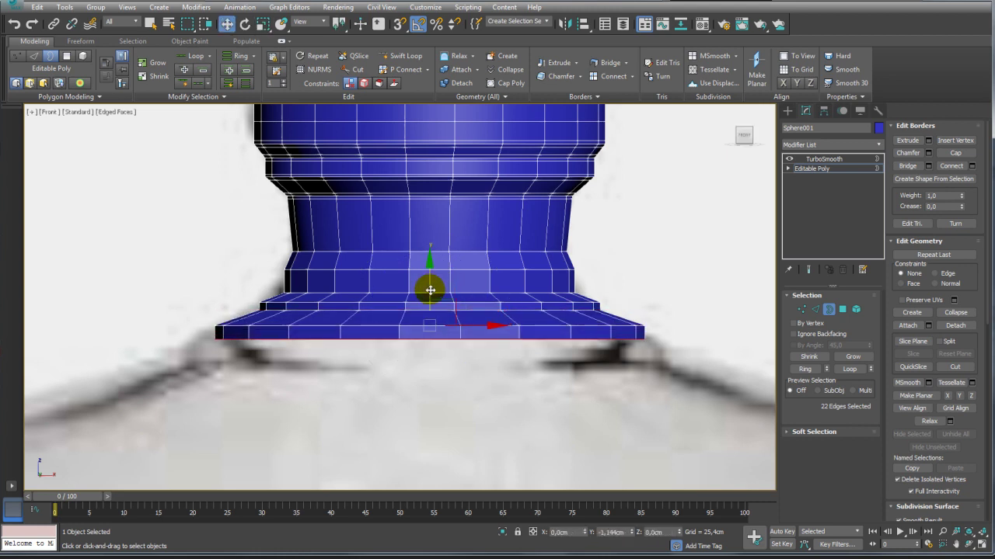
key("e")
key("r")
key("w")
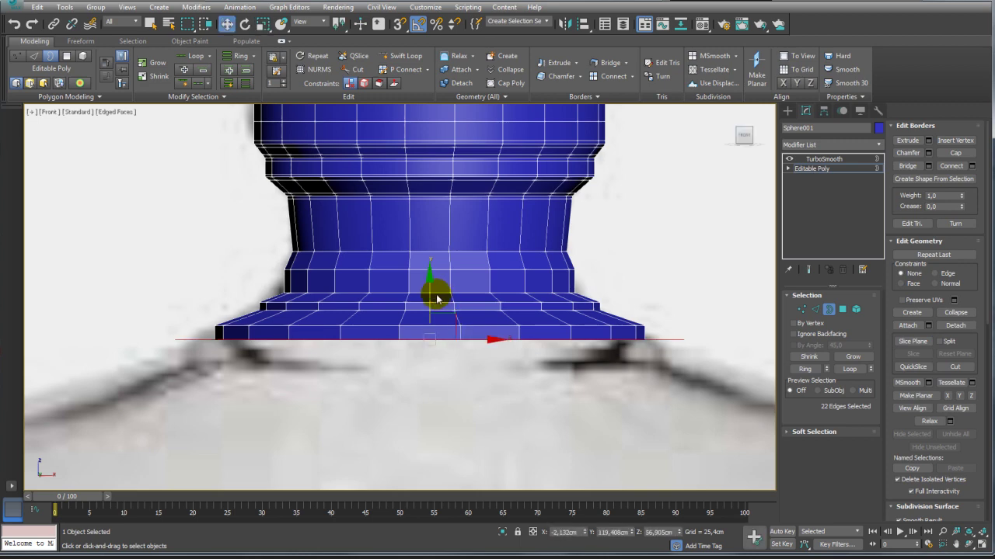
left_click_drag(430, 297, 428, 313)
- Extrude and widen the border further, then lower it into the wide flat base
scroll(428, 319, "down", 2)
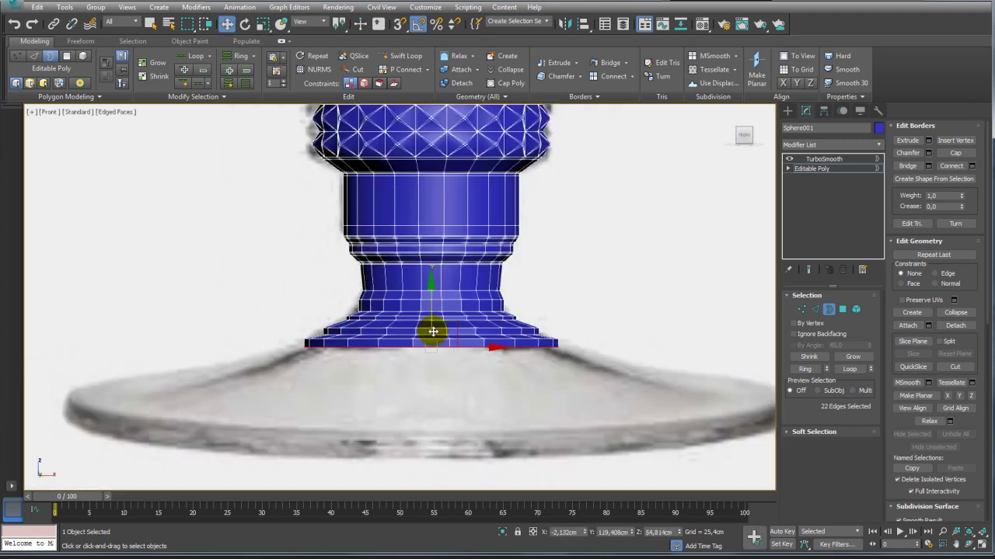
scroll(447, 307, "down", 2)
key("e")
key("r")
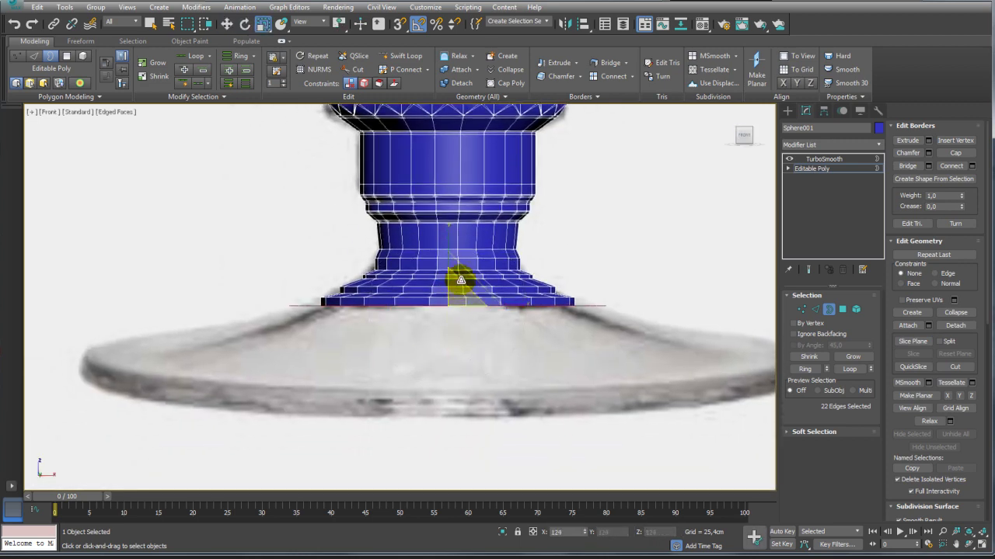
key("w")
left_click_drag(446, 271, 460, 310)
key("e")
key("r")
key("w")
key("r")
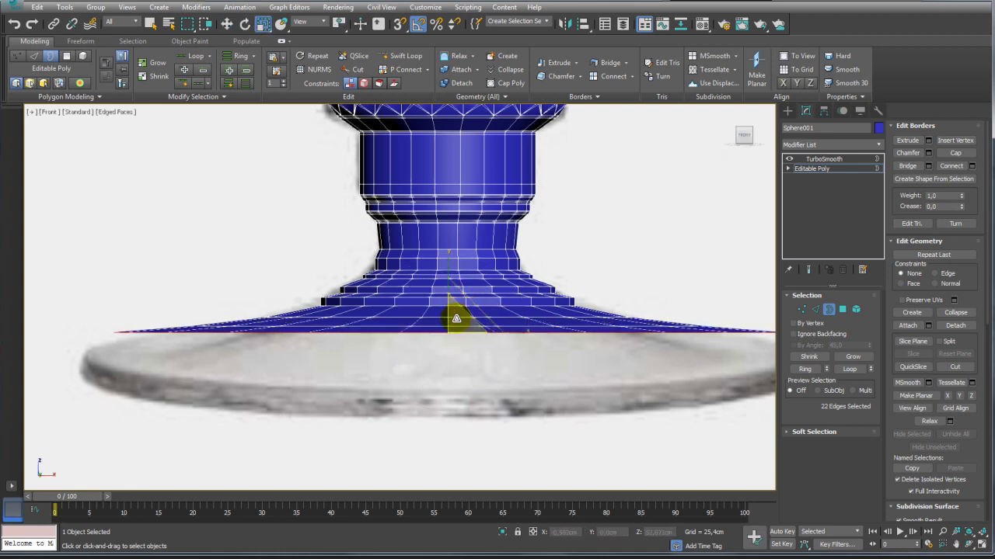
key("w")
left_click_drag(444, 284, 448, 311)
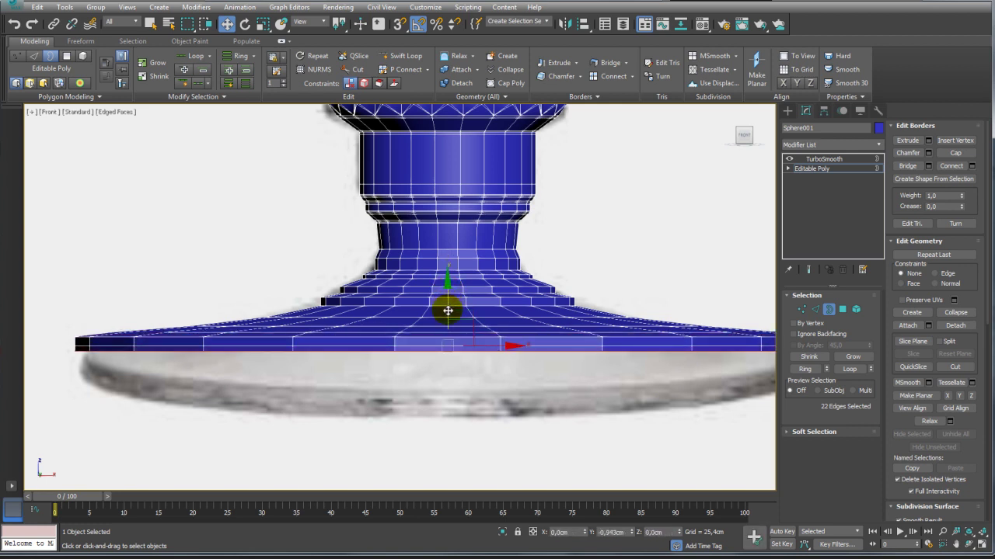
- Switch to Edge level in Perspective view and try Swift Loop on the base
left_click(816, 311)
key("p")
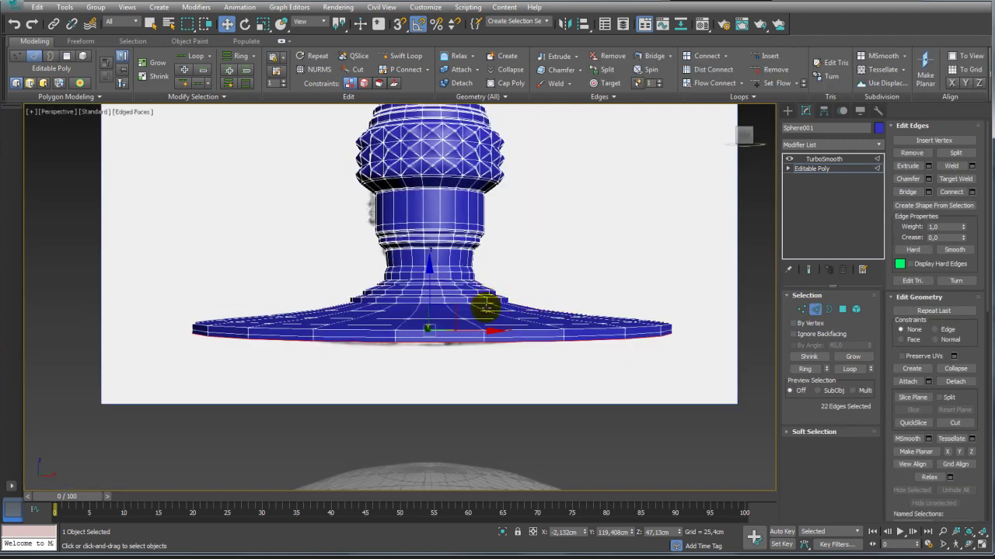
mouse_move(474, 311)
middle_mouse_down("alt")
mouse_move(433, 311)
mouse_move(445, 286)
middle_mouse_up("alt")
scroll(432, 310, "up", 3)
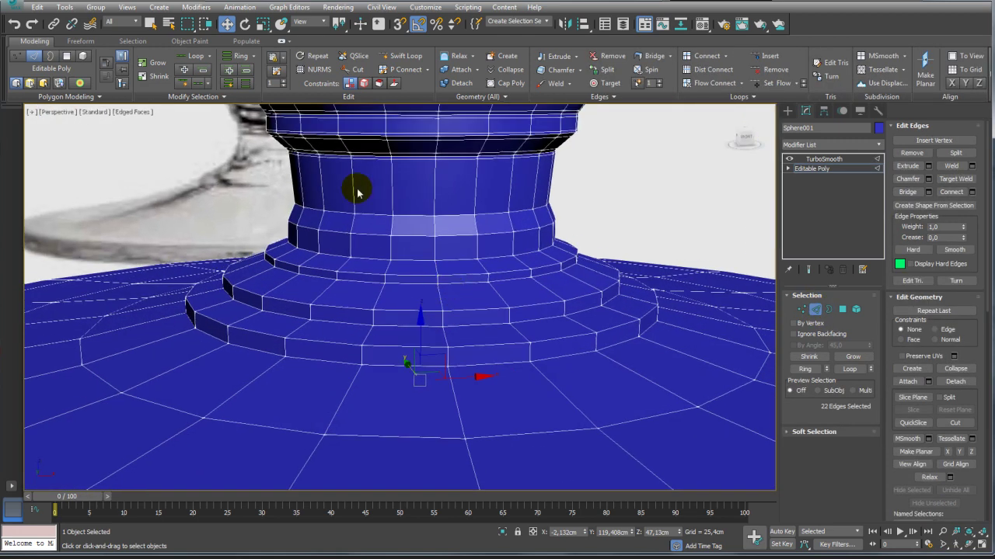
left_click(398, 56)
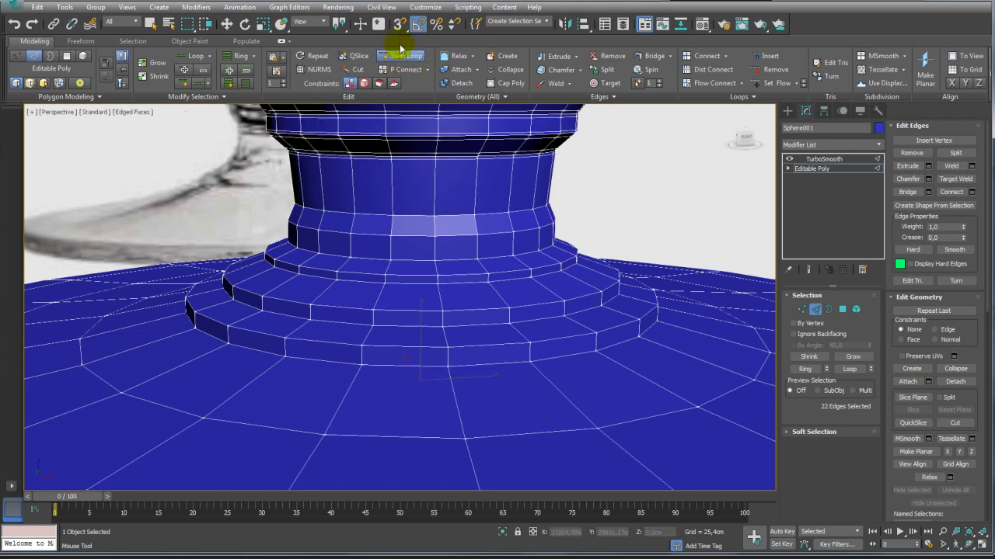
scroll(432, 196, "up", 2)
right_click(451, 219)
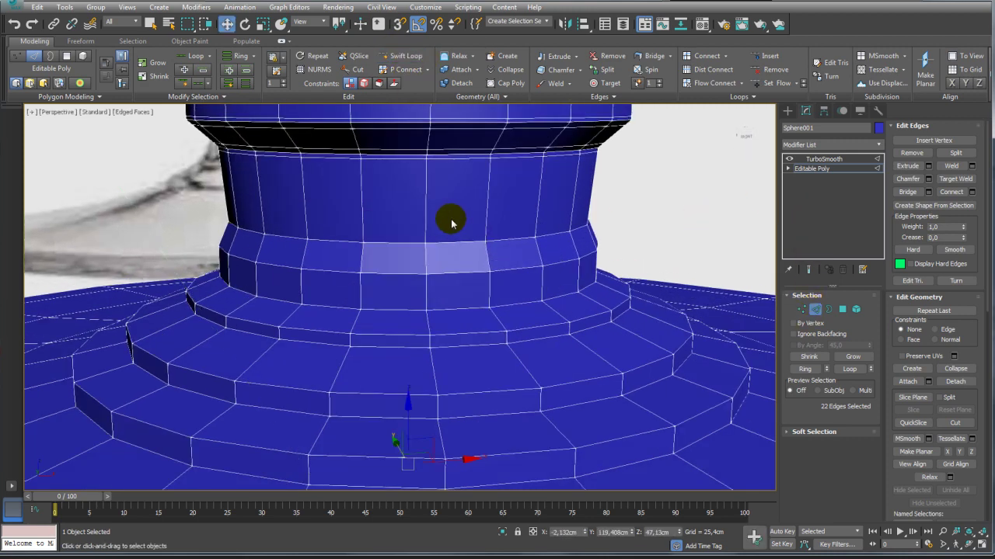
- Retry Swift Loop, then exit it and return to Editable Poly edge level
left_click(399, 56)
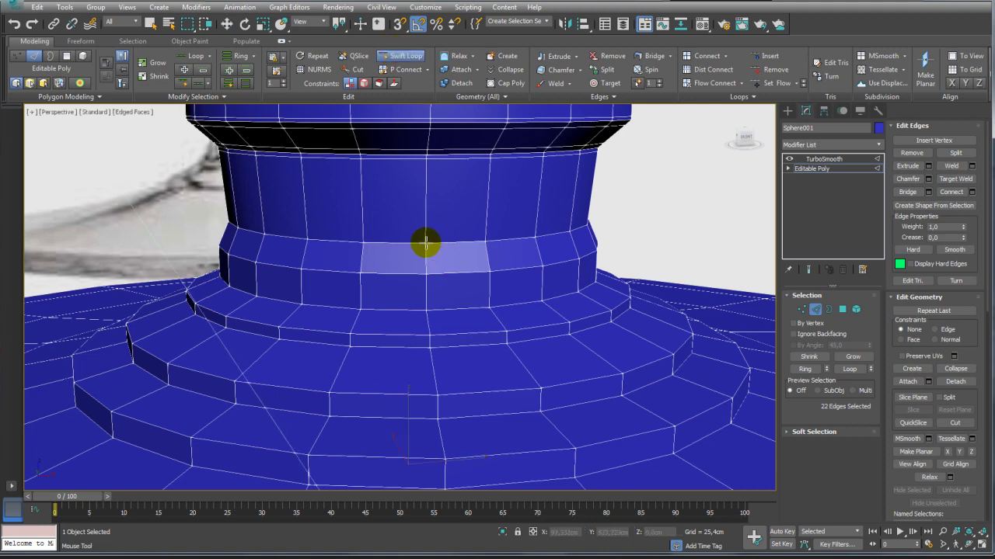
scroll(423, 244, "down", 2)
scroll(429, 222, "down", 6)
scroll(462, 240, "up", 6)
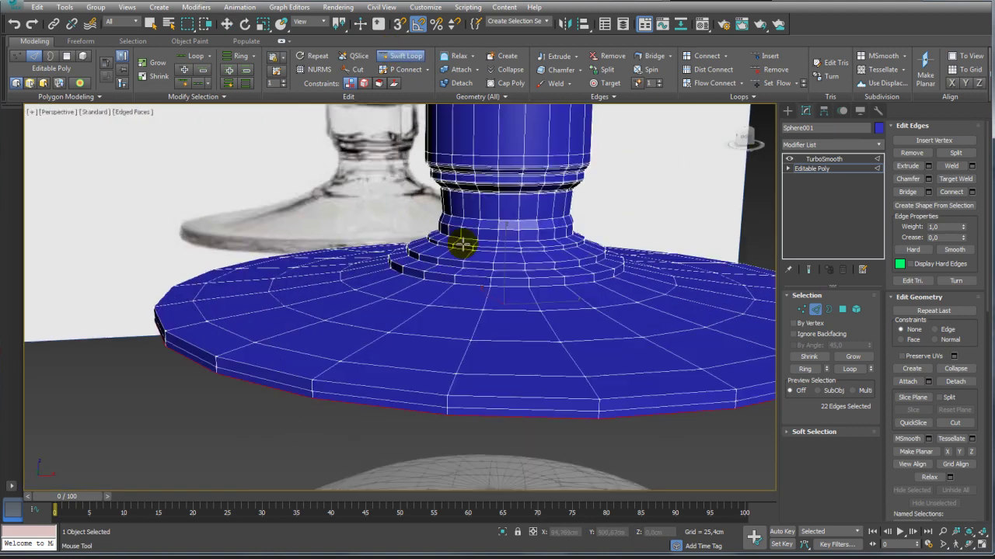
scroll(498, 248, "up", 2)
right_click(544, 230)
left_click(825, 172)
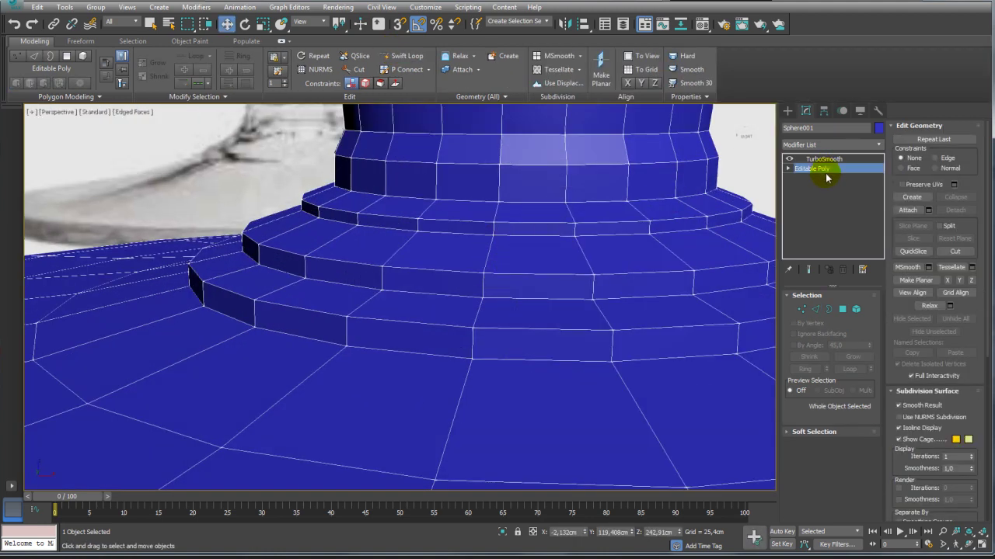
left_click(816, 308)
middle_click_drag(673, 249, 644, 162, "alt")
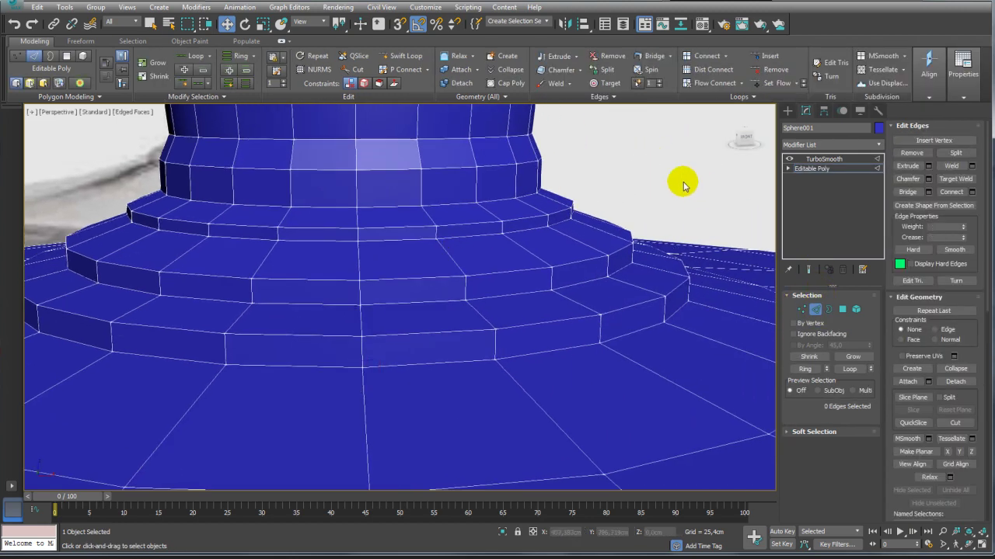
- Try Swift Loop around the foot's steps again, then exit the tool
left_click(404, 56)
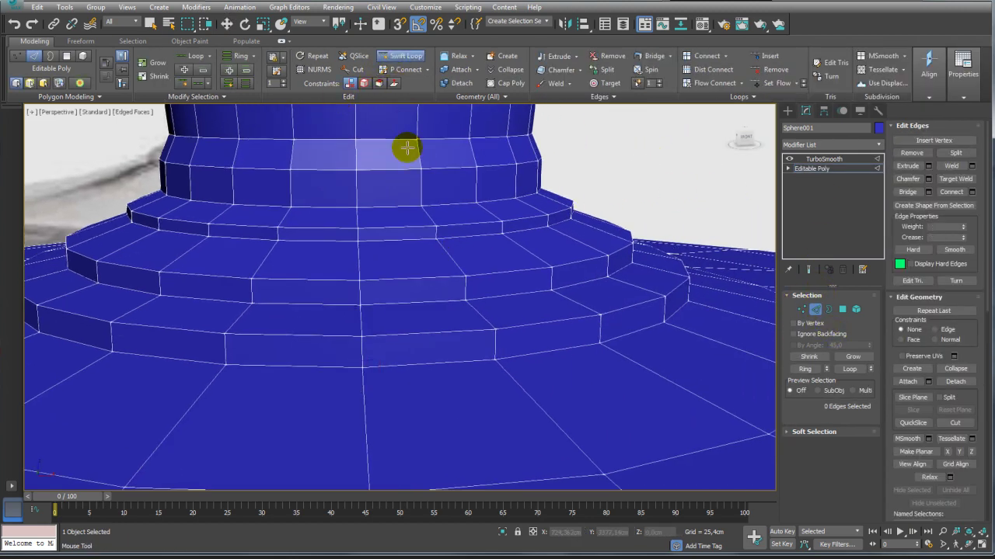
middle_click_drag(407, 207, 329, 210)
scroll(350, 233, "down", 5)
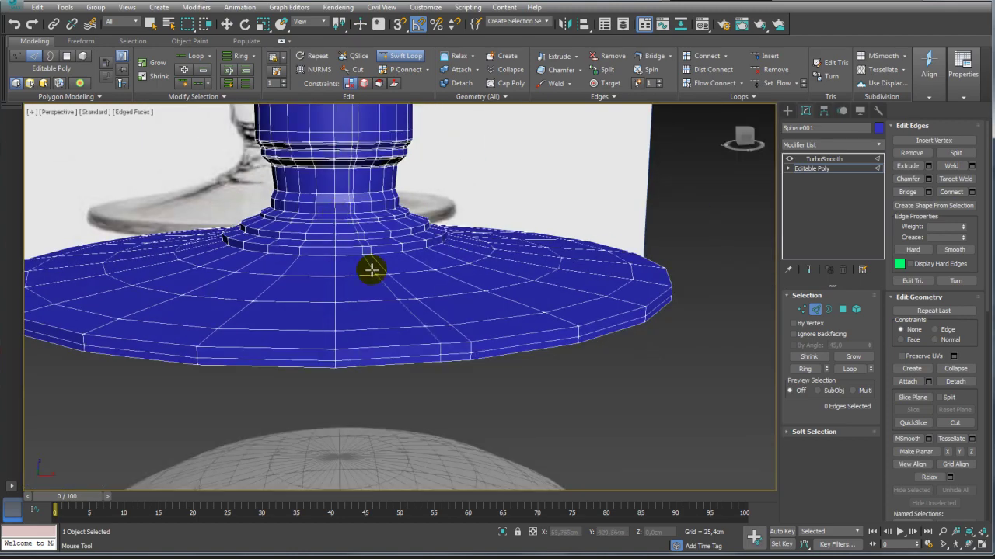
mouse_move(371, 271)
middle_mouse_down("alt")
mouse_move(382, 275)
mouse_move(367, 228)
mouse_move(436, 293)
middle_mouse_up("alt")
scroll(366, 227, "up", 5)
scroll(329, 218, "down", 5)
right_click(330, 218)
scroll(481, 265, "up", 3)
right_click(496, 249)
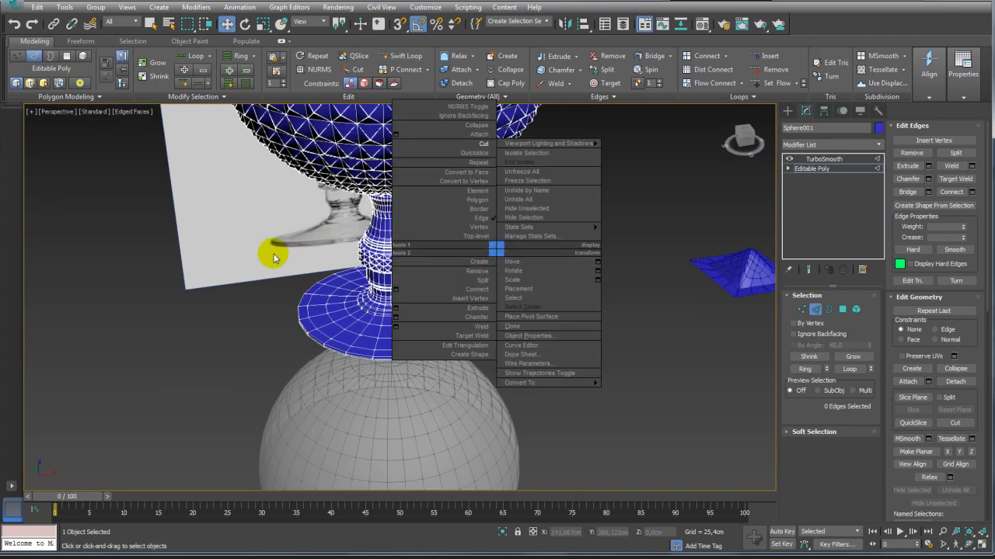
- Inspect the stem band at Polygon level from a lower angle
left_click(229, 242)
scroll(365, 217, "up", 3)
scroll(396, 221, "up", 4)
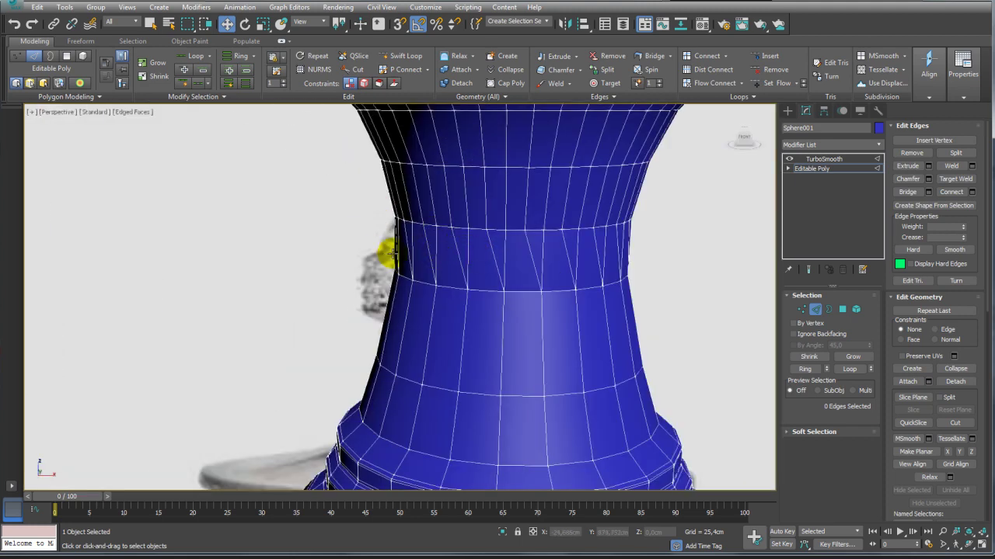
middle_click_drag(406, 244, 389, 240, "alt")
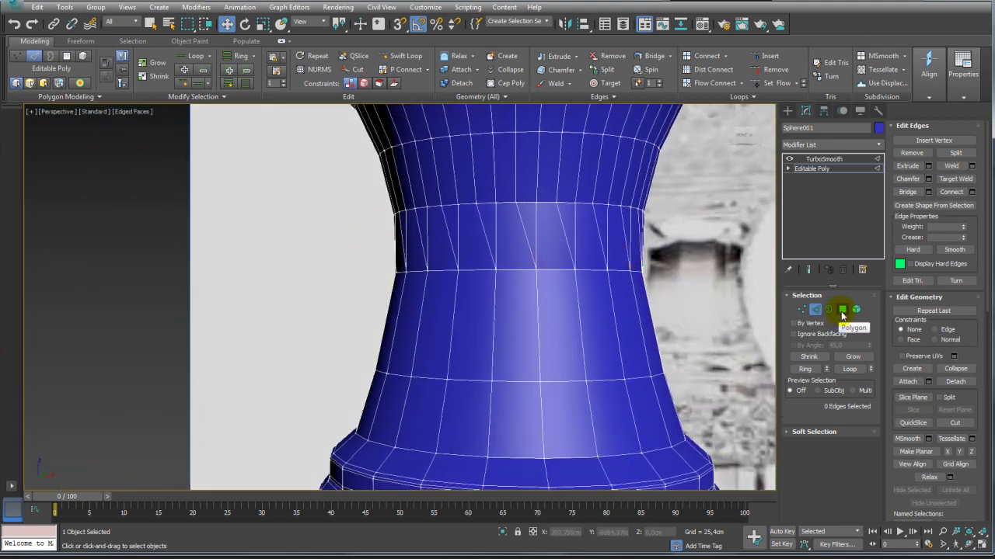
left_click(842, 310)
middle_click_drag(549, 282, 533, 216, "alt")
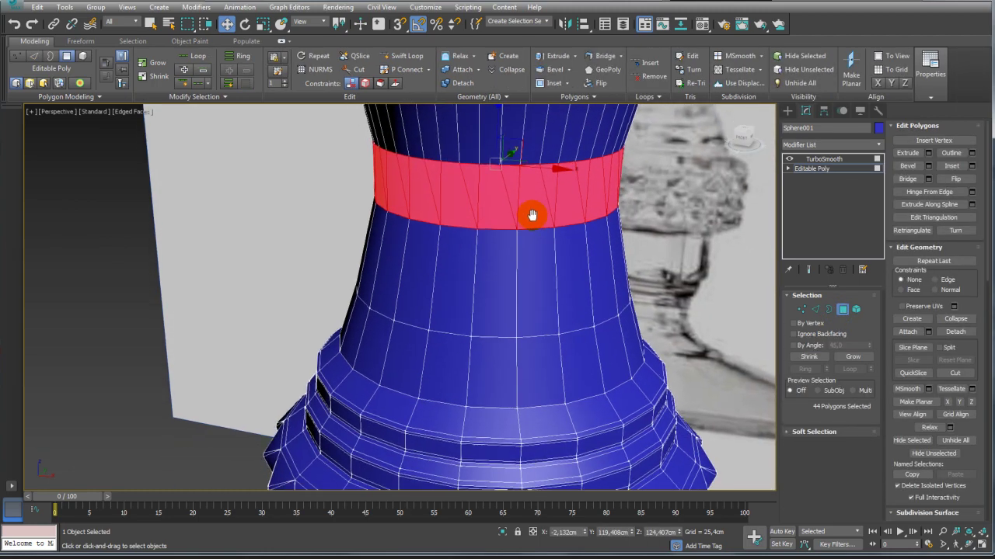
- Return to Edge level and frame the foot's stepped rings
left_click(810, 310)
middle_click_drag(544, 399, 444, 266)
scroll(444, 249, "down", 3)
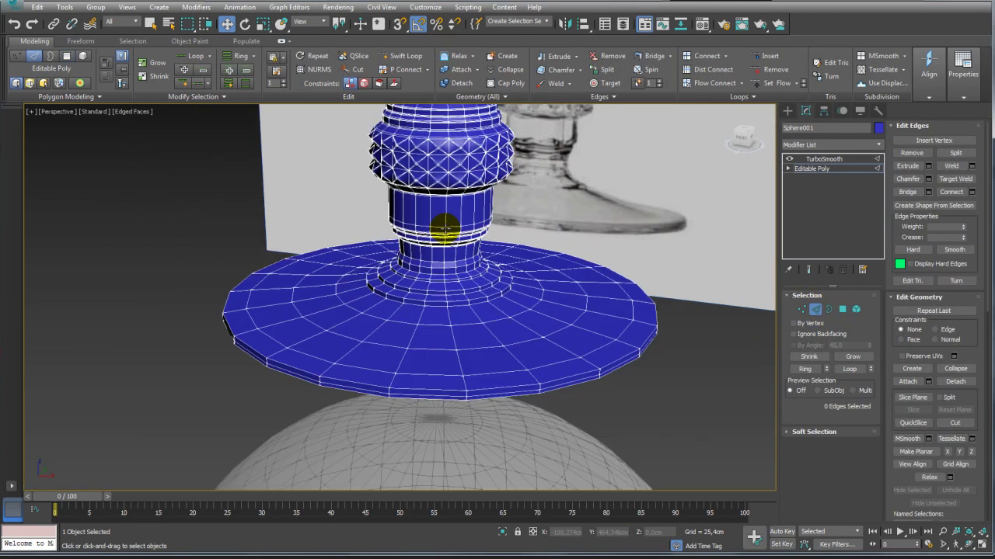
middle_click_drag(443, 226, 476, 340, "alt")
scroll(460, 311, "up", 4)
- Select full edge loops around the foot's step rims, 154 edges in total
left_click(421, 249)
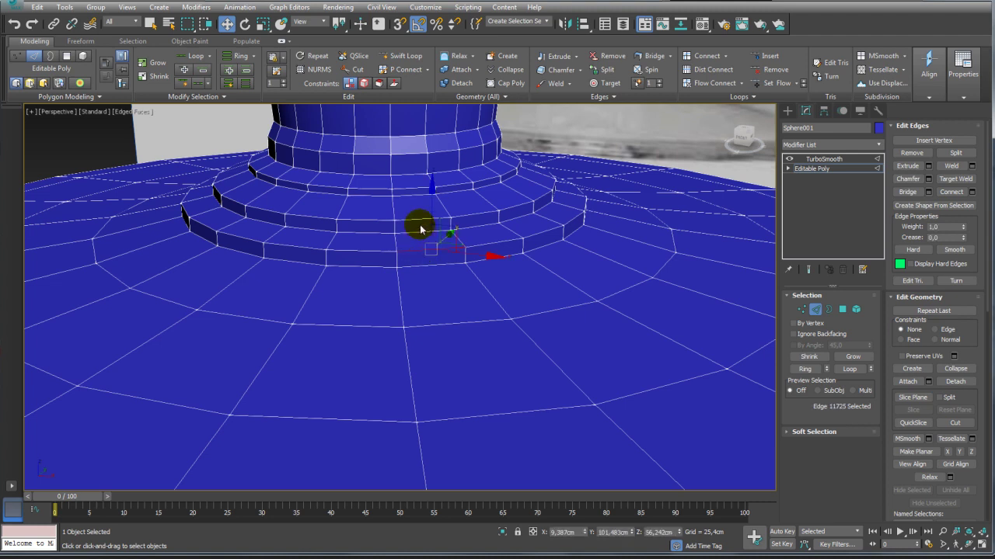
left_click(414, 217, "ctrl")
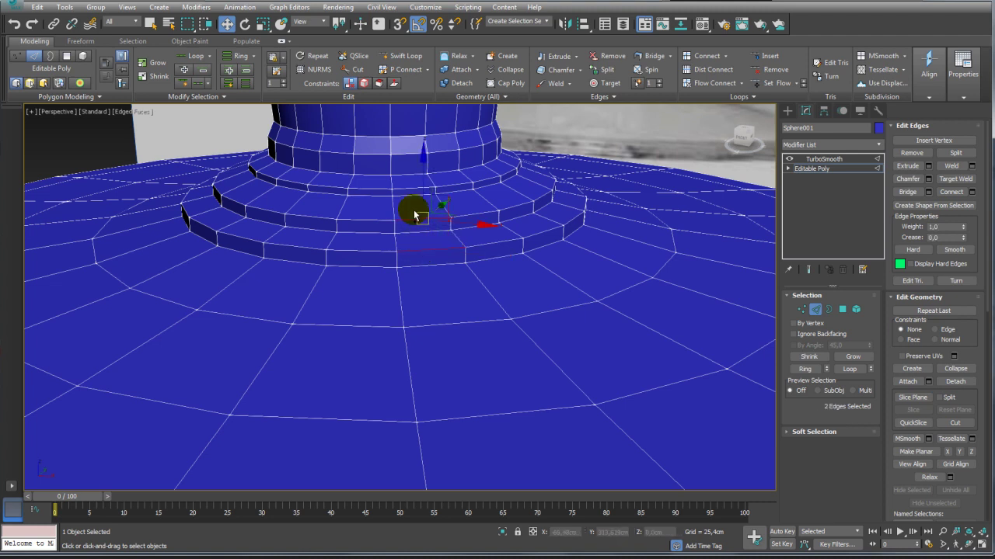
left_click(406, 158, "ctrl")
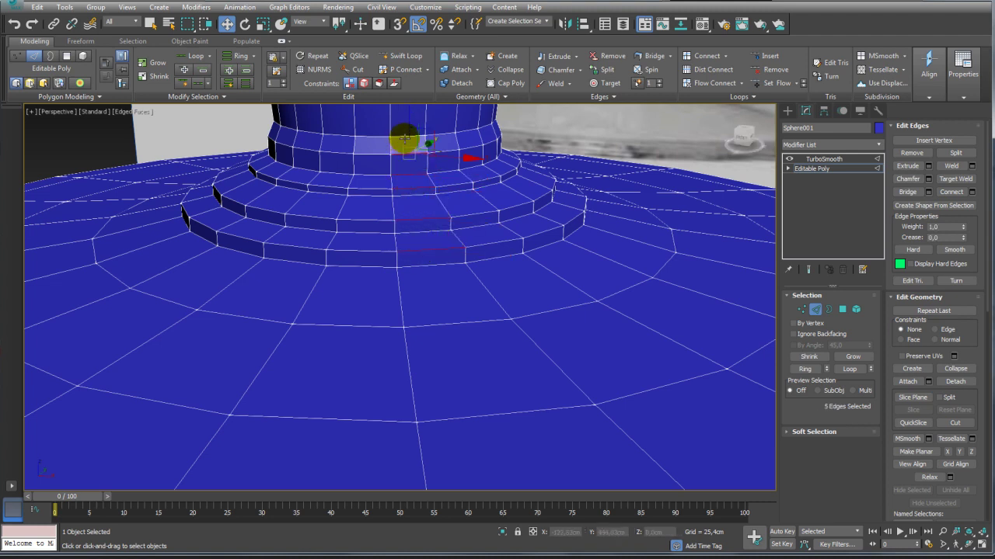
left_click(850, 370)
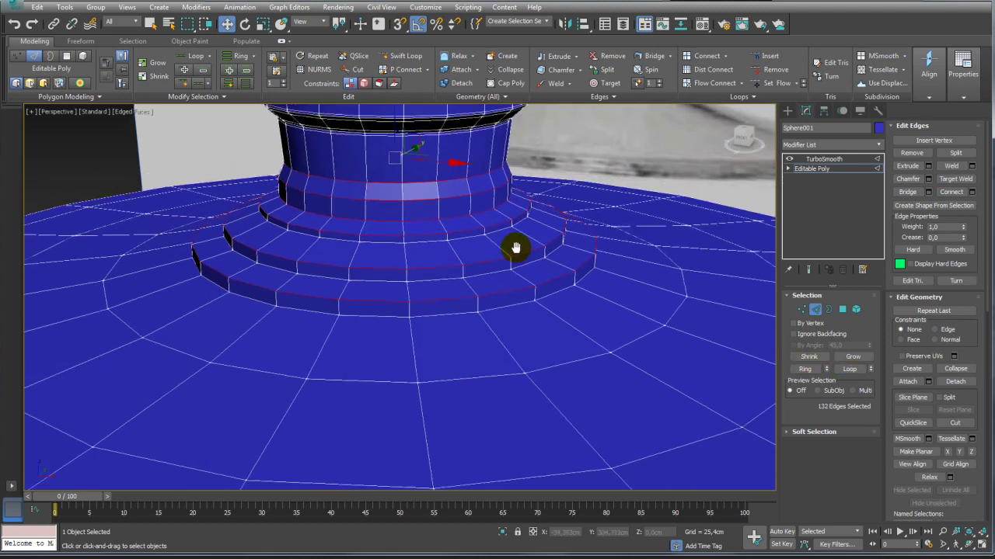
middle_click_drag(515, 248, 861, 239, "alt")
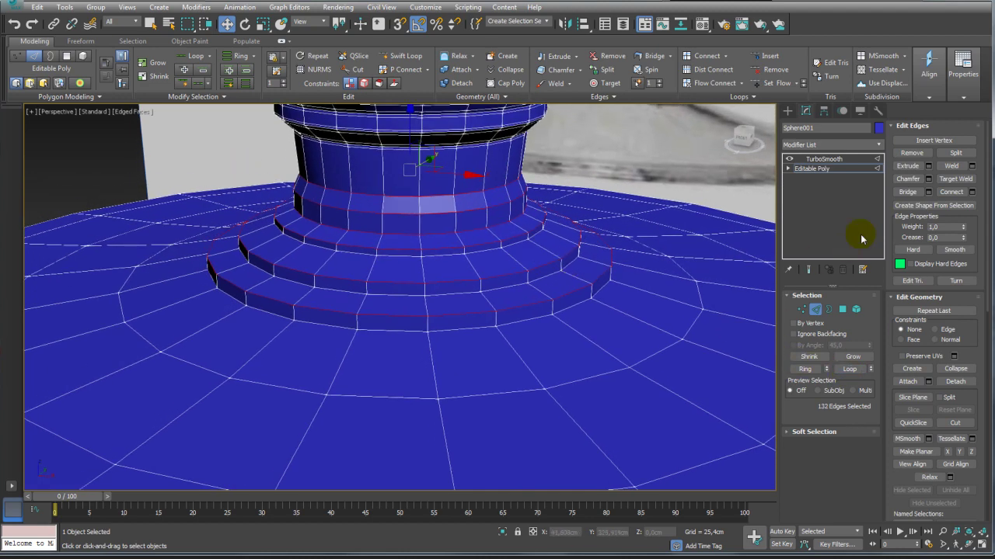
left_click(468, 328, "ctrl")
left_click(851, 371)
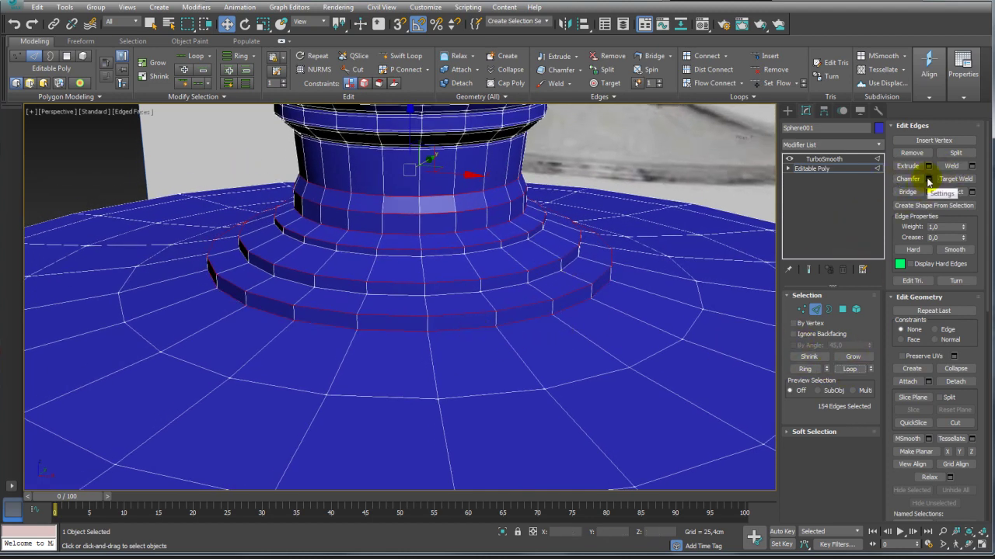
- Chamfer the step edges by 0.2cm and display the TurboSmooth result
left_click(928, 179)
scroll(498, 300, "up", 5)
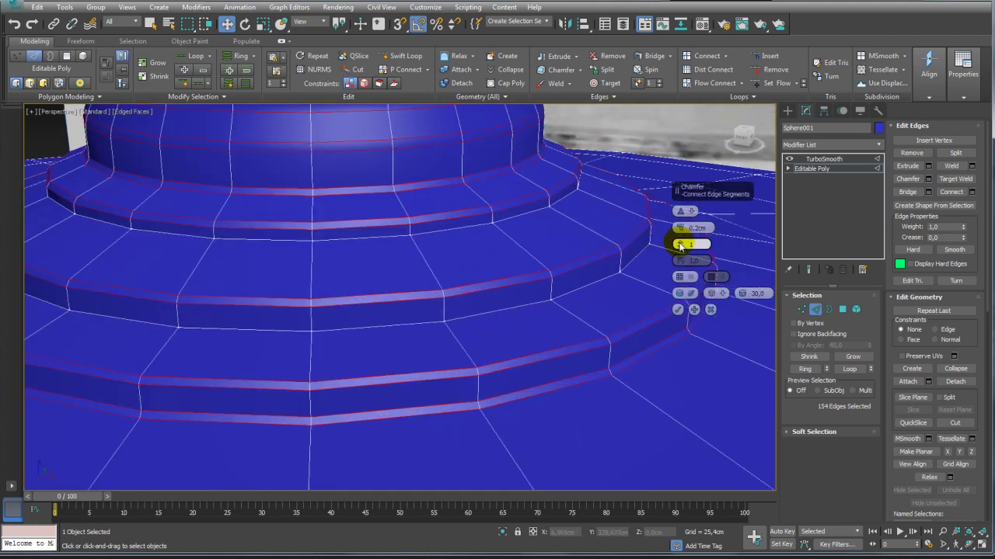
left_click(677, 309)
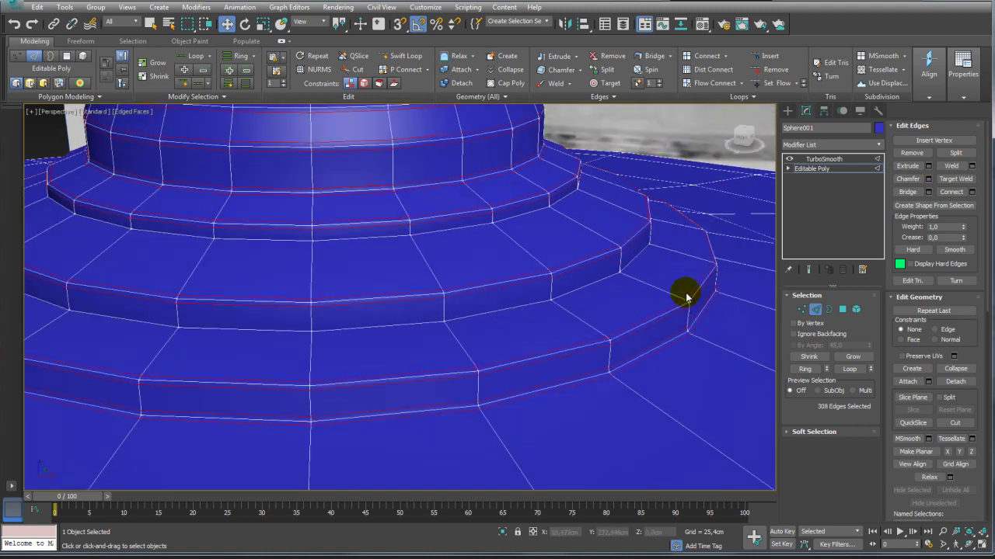
left_click(822, 159)
scroll(516, 215, "down", 6)
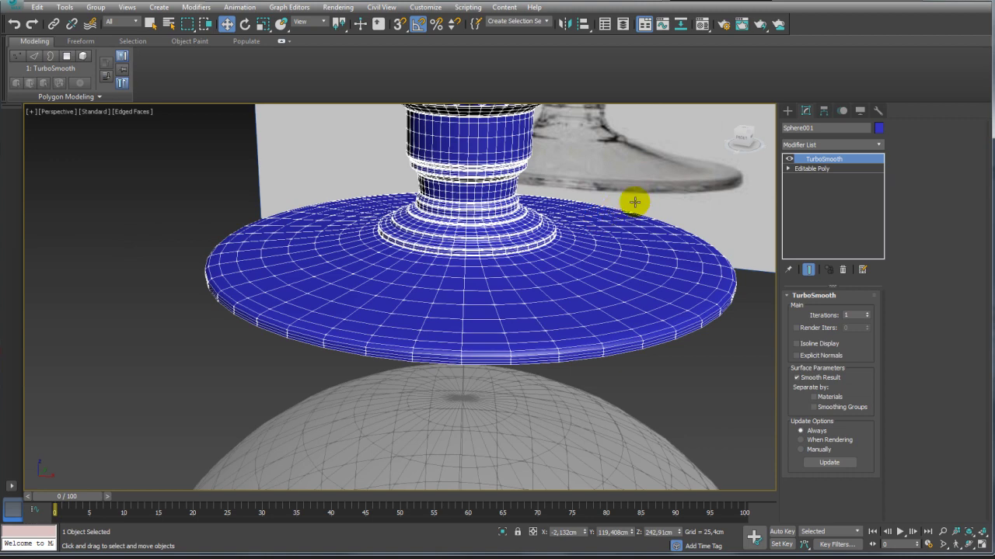
- Shift-scale the foot's 22-edge bottom border inward to add a ring of faces
key("F4")
scroll(601, 233, "down", 5)
mouse_move(544, 282)
middle_mouse_down("alt")
mouse_move(555, 321)
mouse_move(555, 286)
middle_mouse_up("alt")
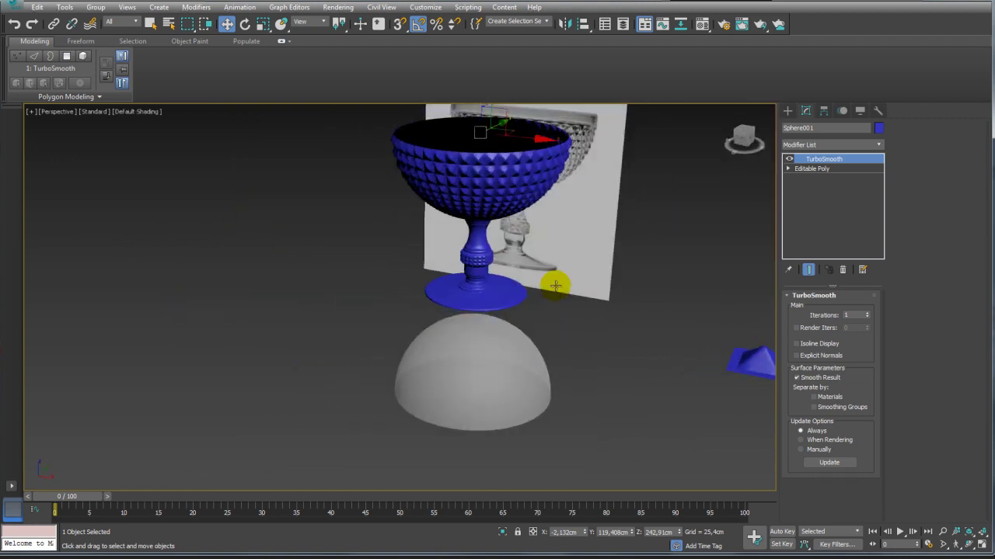
scroll(555, 286, "up", 4)
scroll(498, 295, "up", 3)
left_click(812, 169)
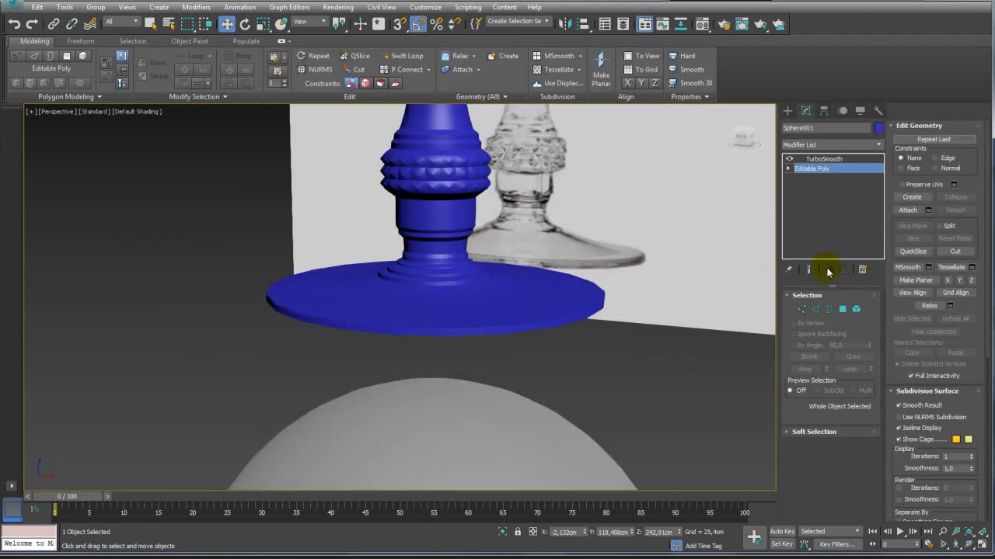
left_click(828, 309)
mouse_move(551, 337)
middle_mouse_down("alt")
mouse_move(573, 311)
mouse_move(514, 293)
middle_mouse_up("alt")
key("F4")
key("r")
mouse_move(458, 285)
left_mouse_down("shift")
mouse_move(439, 296)
mouse_move(443, 338)
left_mouse_up("shift")
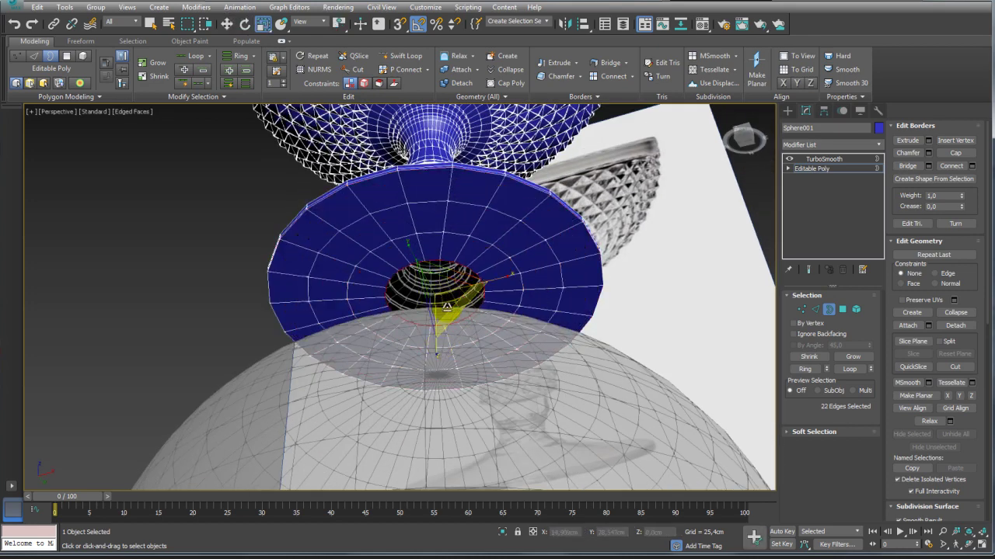
- Inset one more ring, collapse the hole to a single vertex, and show TurboSmooth
left_click_drag(439, 292, 442, 318, "shift")
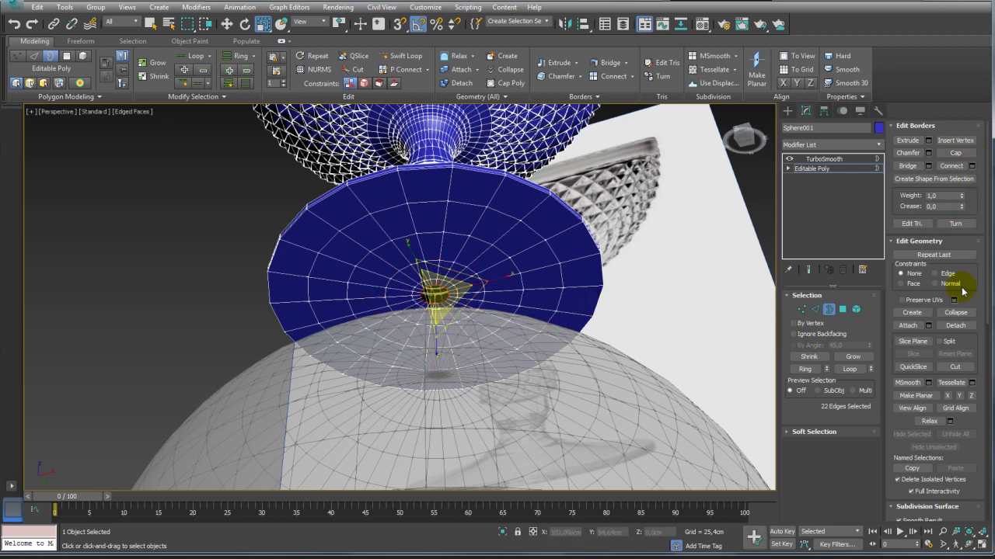
left_click(957, 313)
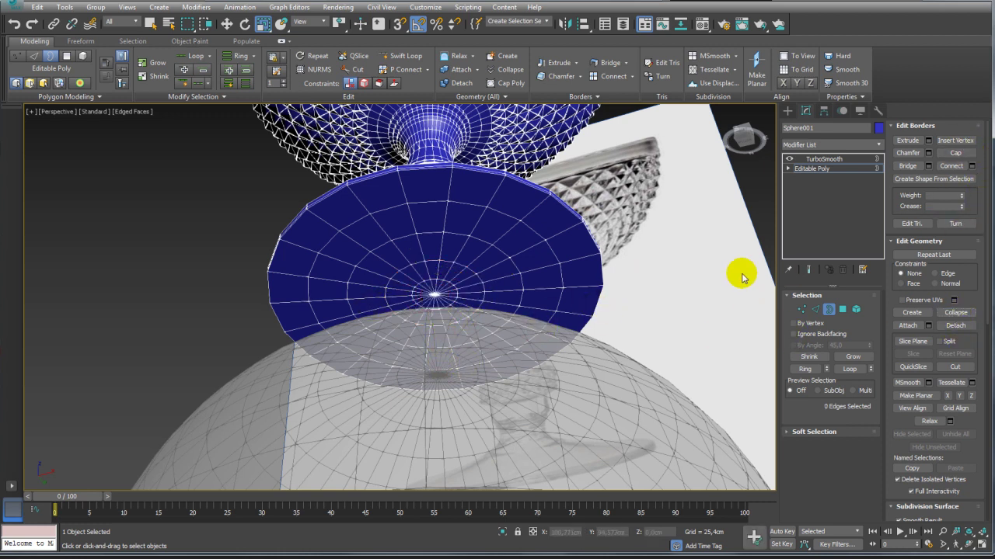
left_click(821, 159)
- Orbit the goblet upright and select the hemisphere below it
key("r")
mouse_move(511, 249)
middle_mouse_down("alt")
mouse_move(488, 241)
mouse_move(493, 327)
middle_mouse_up("alt")
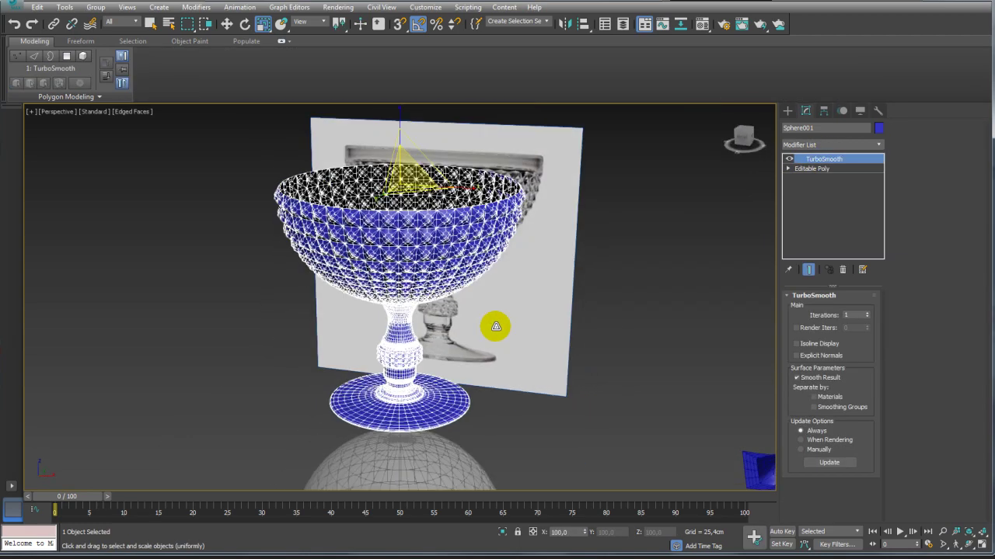
scroll(557, 255, "down", 4)
left_click(513, 350)
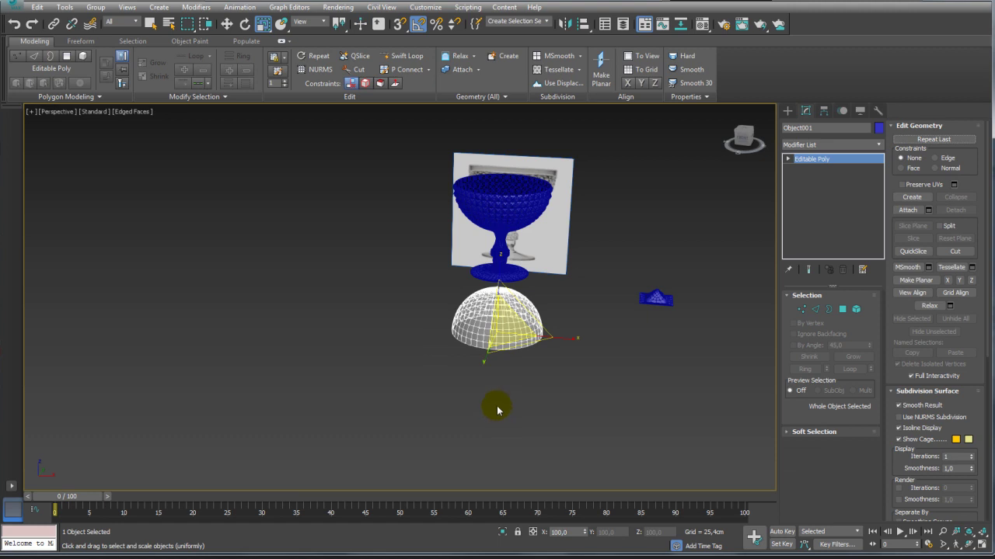
- Make the hemisphere opaque again and rotate it 180° so it is upside down
key("alt+x")
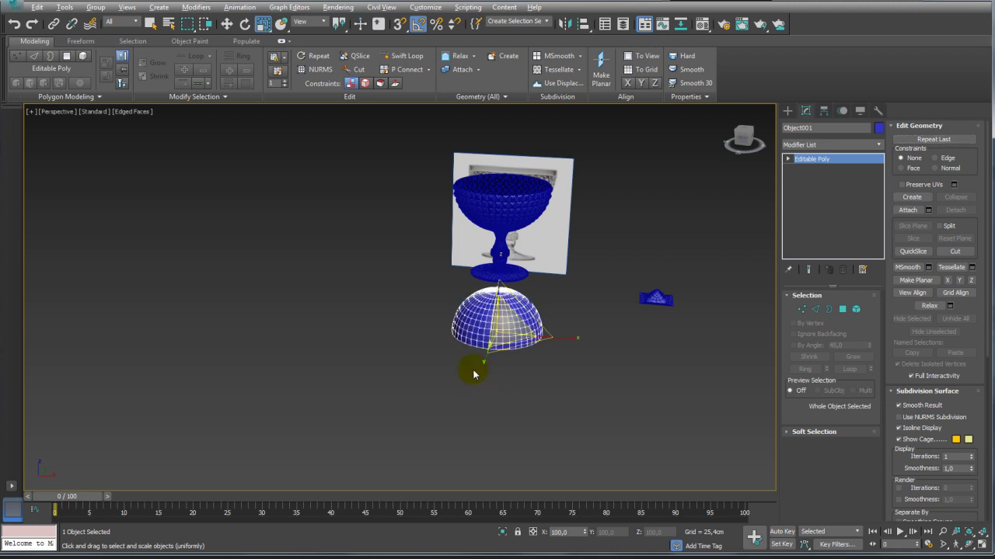
scroll(473, 374, "up", 1)
scroll(529, 360, "up", 1)
scroll(537, 377, "up", 2)
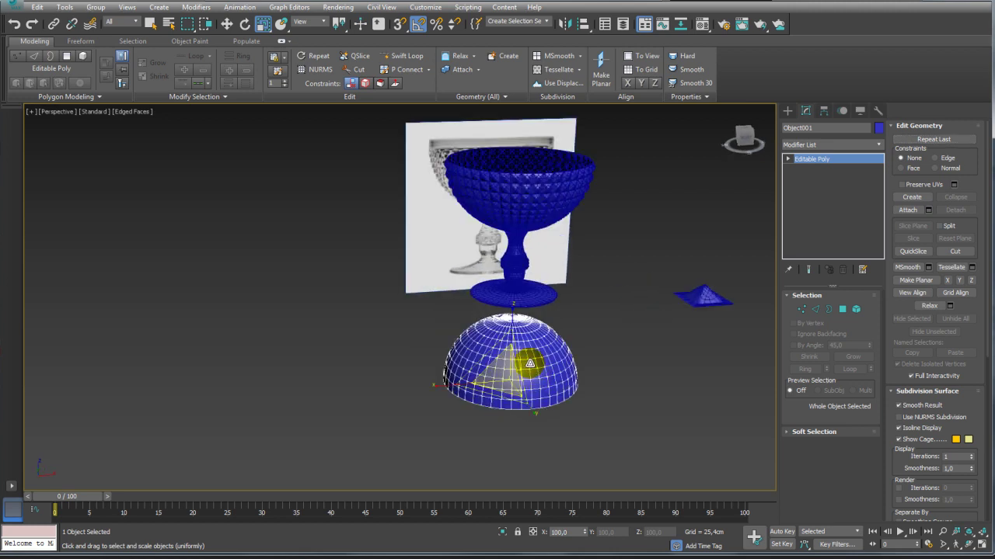
key("e")
left_click_drag(517, 325, 607, 376)
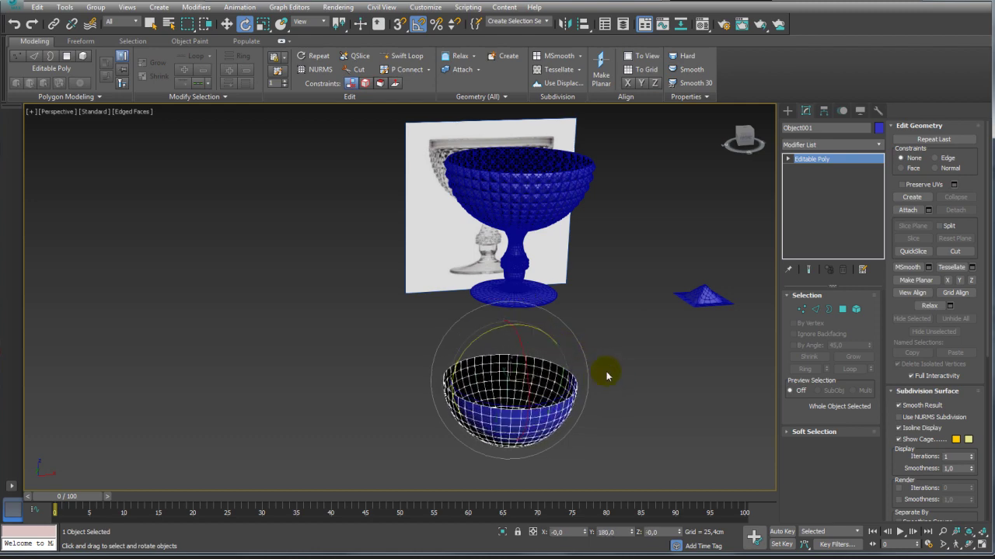
- Lift the inverted hemisphere up into the goblet's rim and fit it inside the bowl
key("w")
left_click_drag(511, 288, 523, 99)
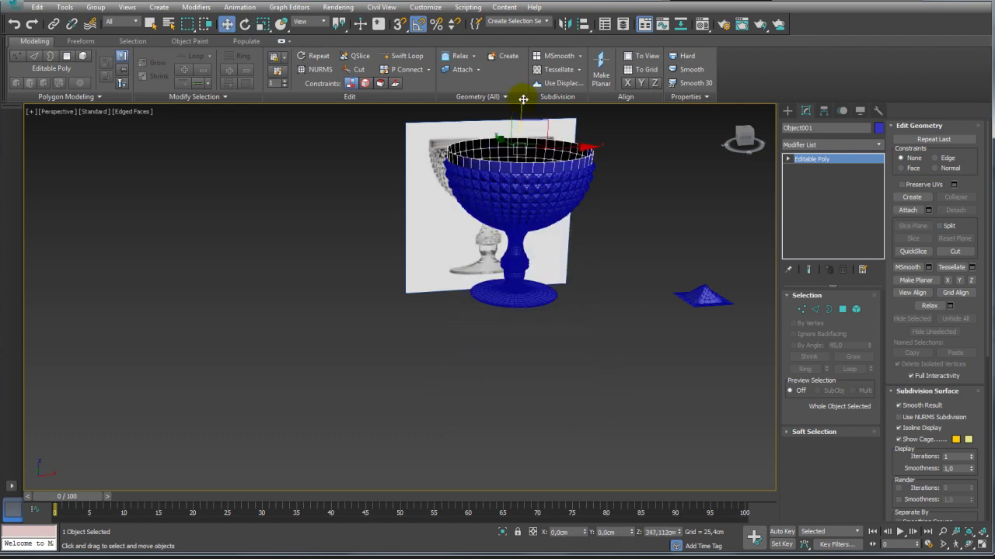
scroll(523, 99, "up", 4)
scroll(523, 99, "up", 2)
mouse_move(515, 178)
left_mouse_down()
mouse_move(506, 167)
mouse_move(503, 213)
left_mouse_up()
key("r")
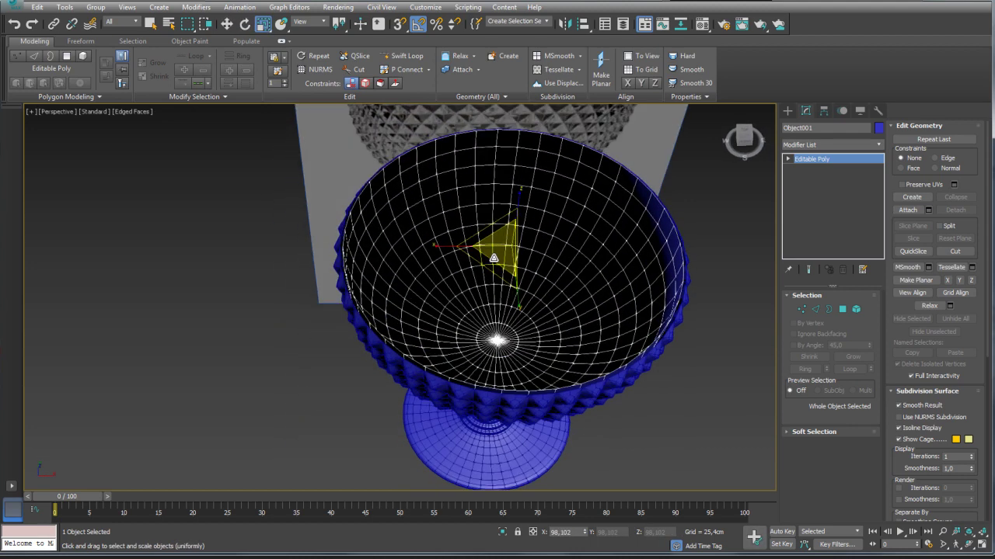
middle_click_drag(504, 213, 505, 264, "alt")
- Flip the normals of the hemisphere's lining element, then select Sphere001's Editable Poly
left_click(856, 311)
left_click(583, 263)
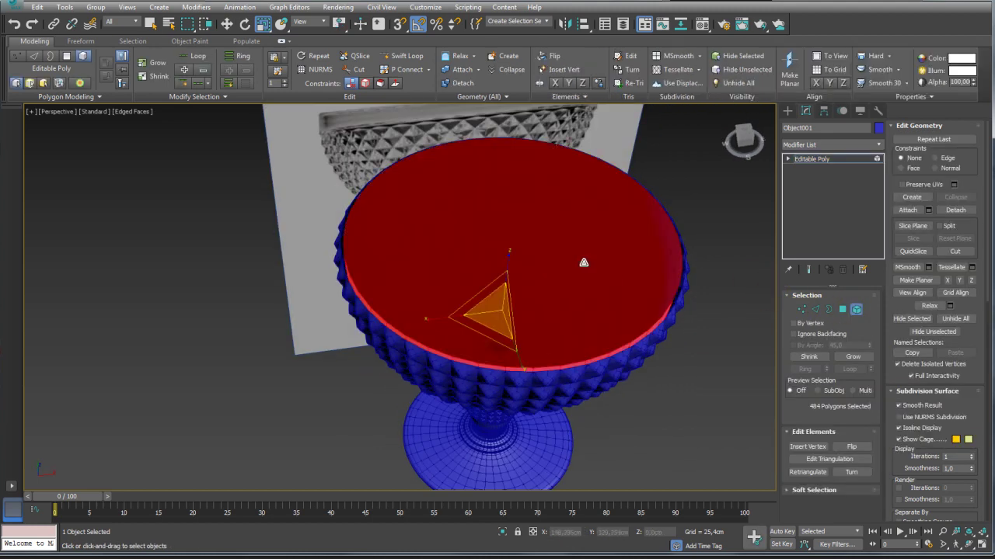
left_click(854, 447)
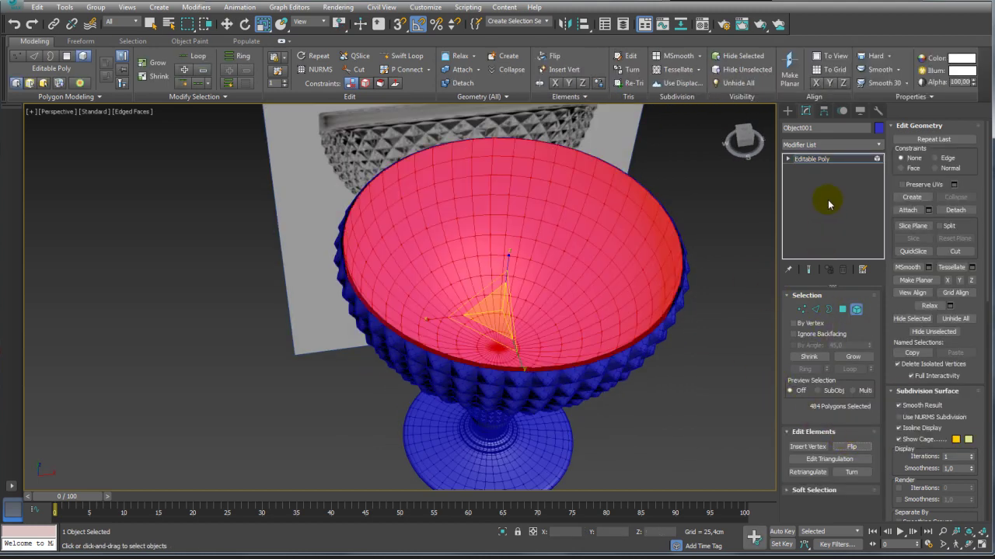
left_click(808, 159)
mouse_move(660, 366)
middle_mouse_down("alt")
mouse_move(644, 318)
mouse_move(644, 333)
middle_mouse_up("alt")
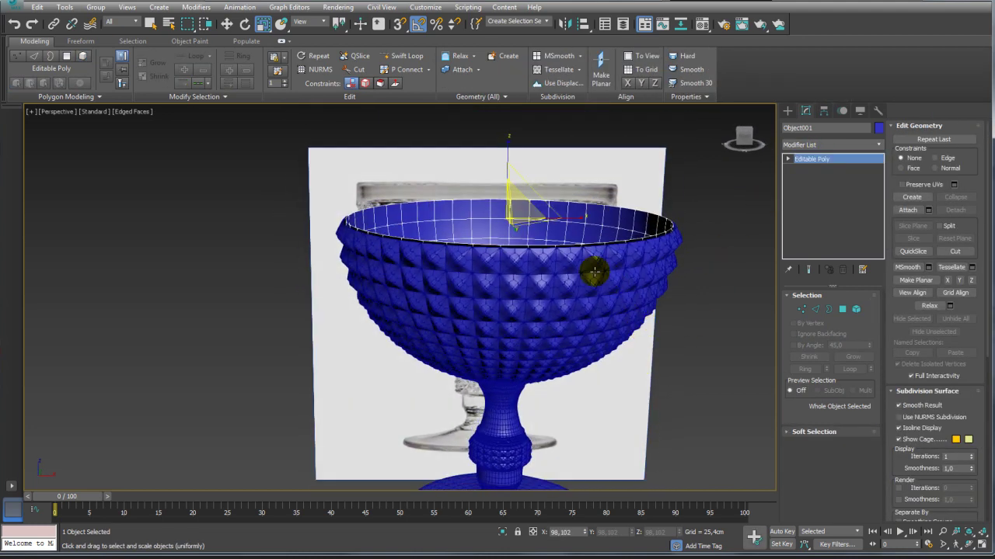
left_click(613, 276)
left_click(812, 169)
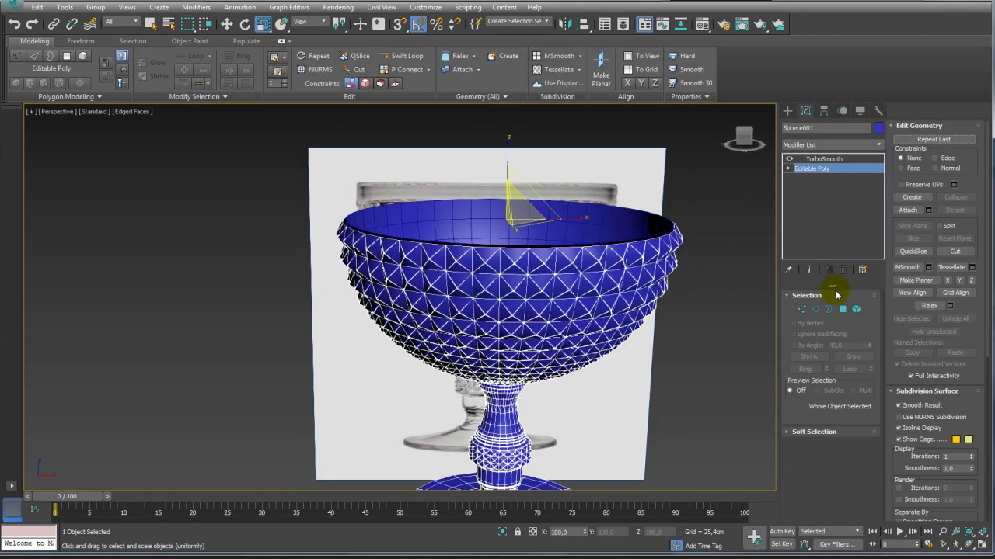
- Select the bowl's rim border and raise it up on Z to form a new straight band
left_click(828, 309)
left_click_drag(705, 212, 664, 250)
scroll(583, 318, "up", 2)
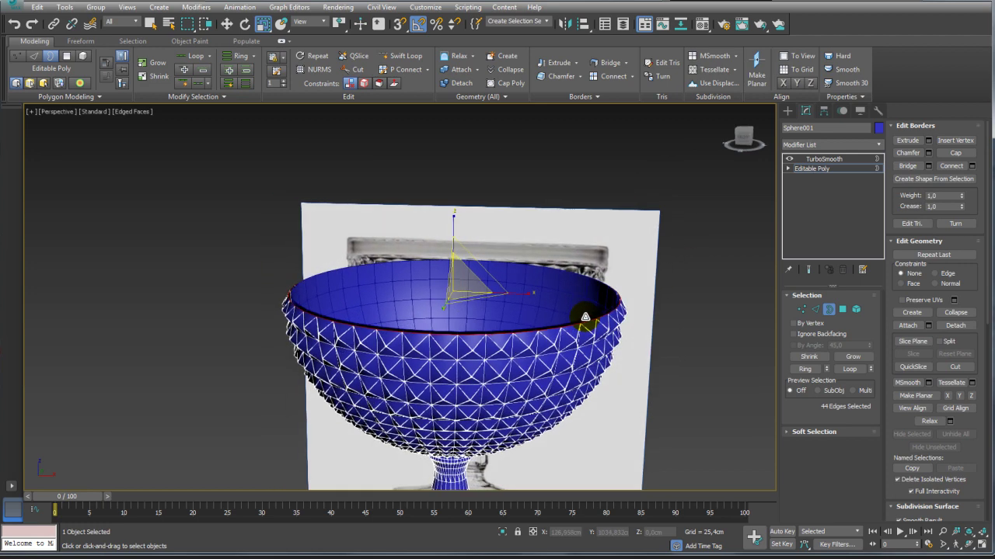
scroll(499, 298, "up", 3)
scroll(416, 278, "up", 3)
scroll(420, 280, "down", 5)
key("w")
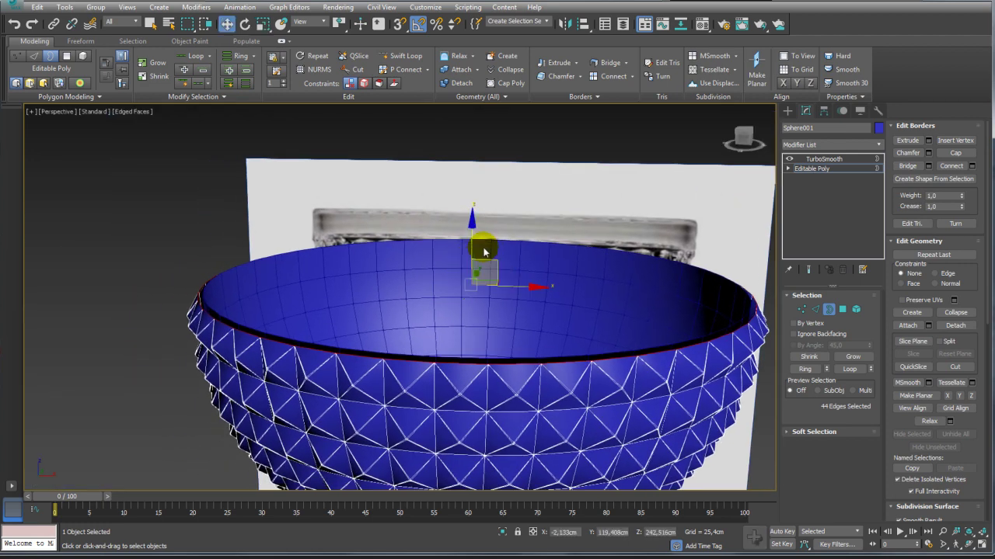
left_click_drag(471, 243, 482, 249)
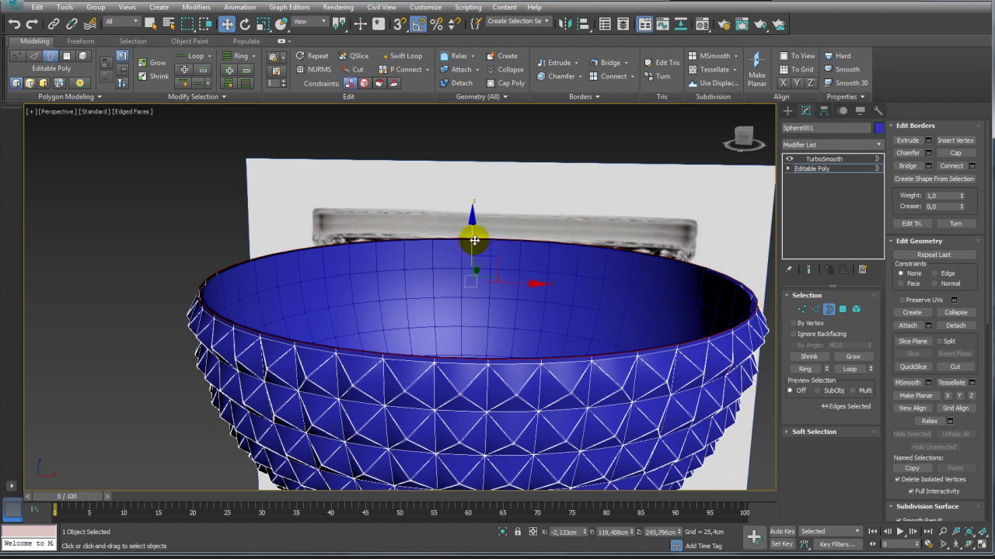
left_click_drag(470, 241, 476, 231, "shift")
left_click_drag(479, 210, 489, 194)
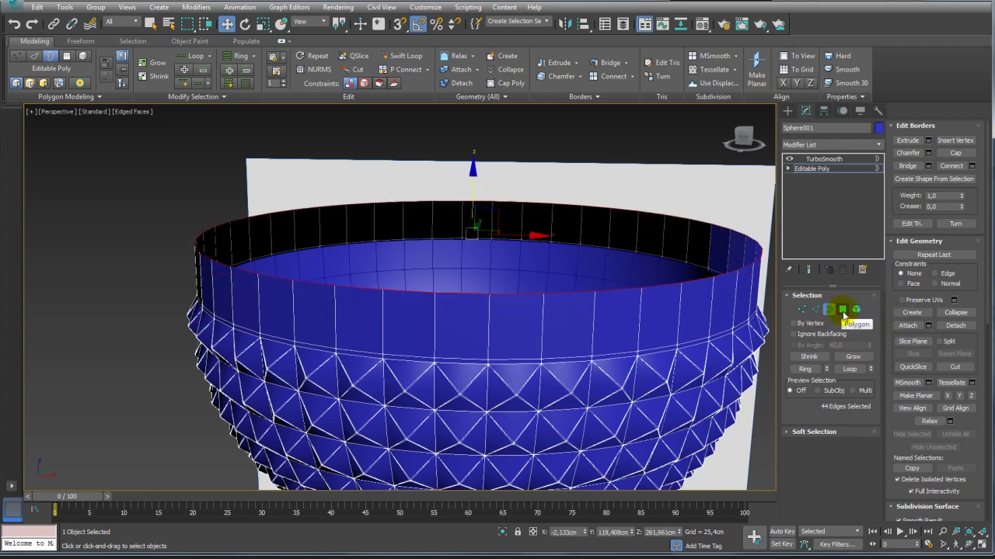
- Extrude the rim band's polygons along Local Normal by about 1.3 cm
left_click(843, 310)
left_click(927, 152)
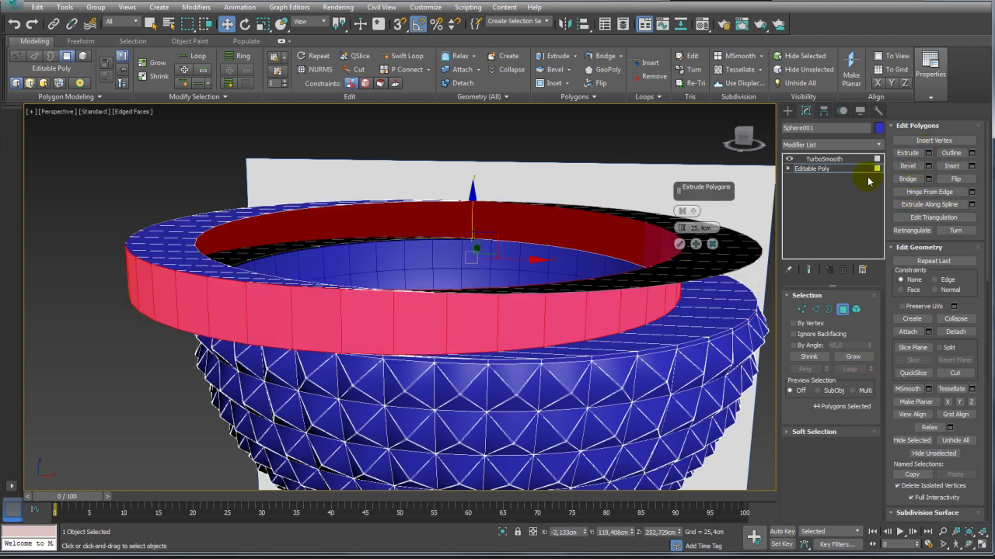
left_click(689, 212)
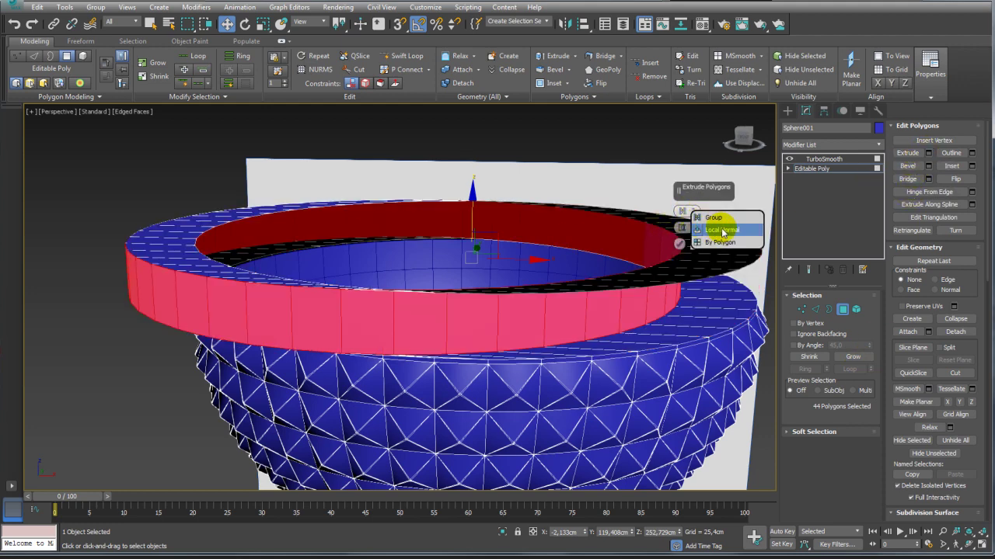
left_click(723, 231)
left_click_drag(681, 228, 679, 270)
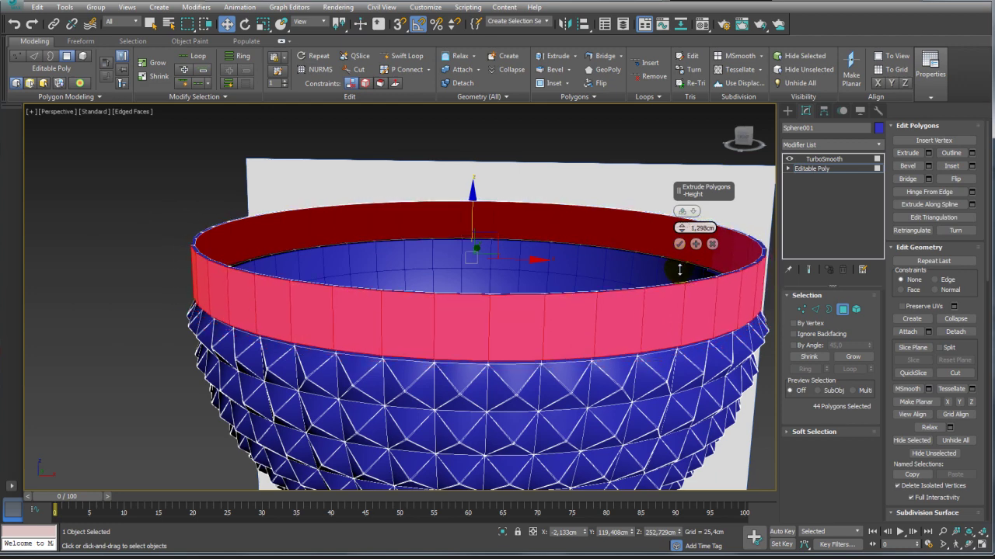
left_click(679, 244)
- Insert two Swift Loop edge loops around the upper rim band
left_click(815, 309)
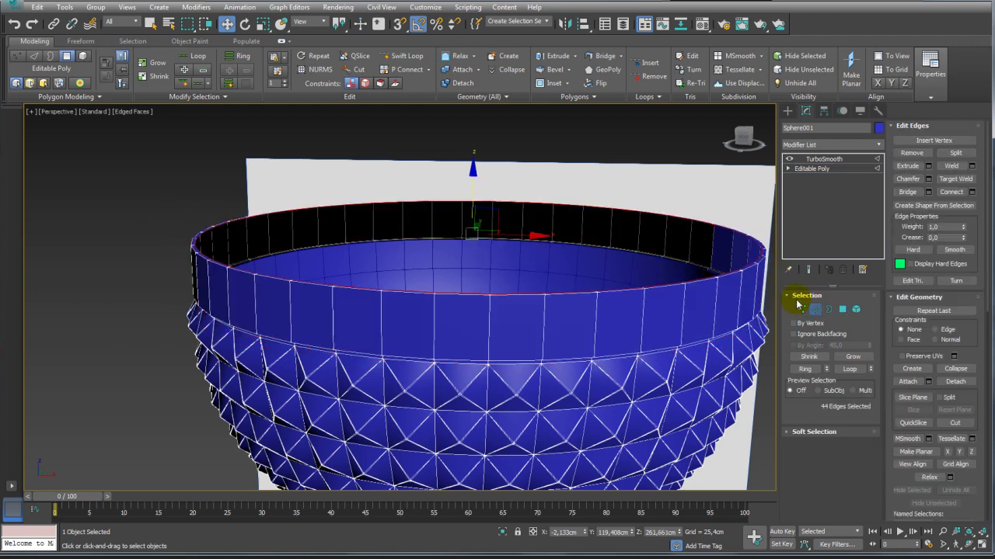
left_click(405, 56)
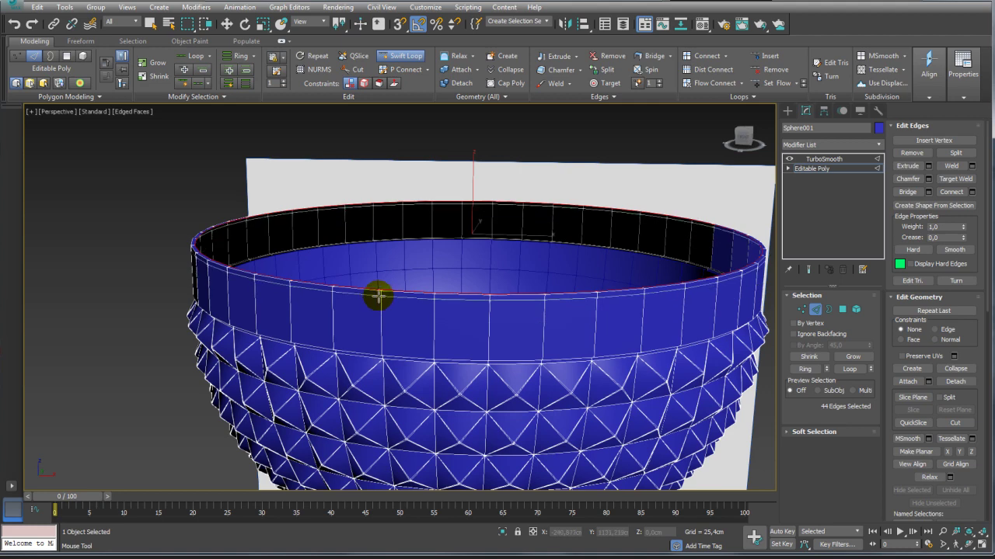
left_click(380, 293)
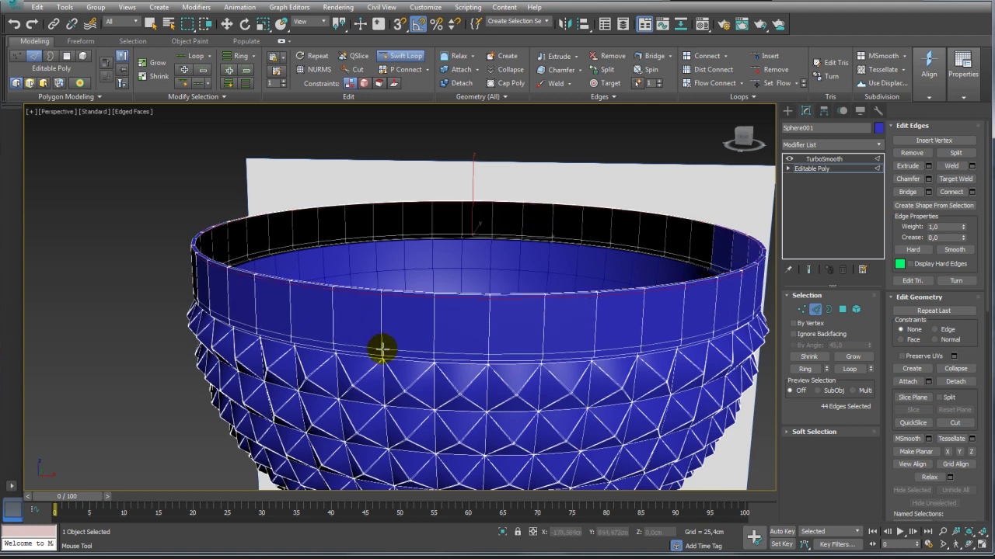
left_click(383, 327)
right_click(381, 327)
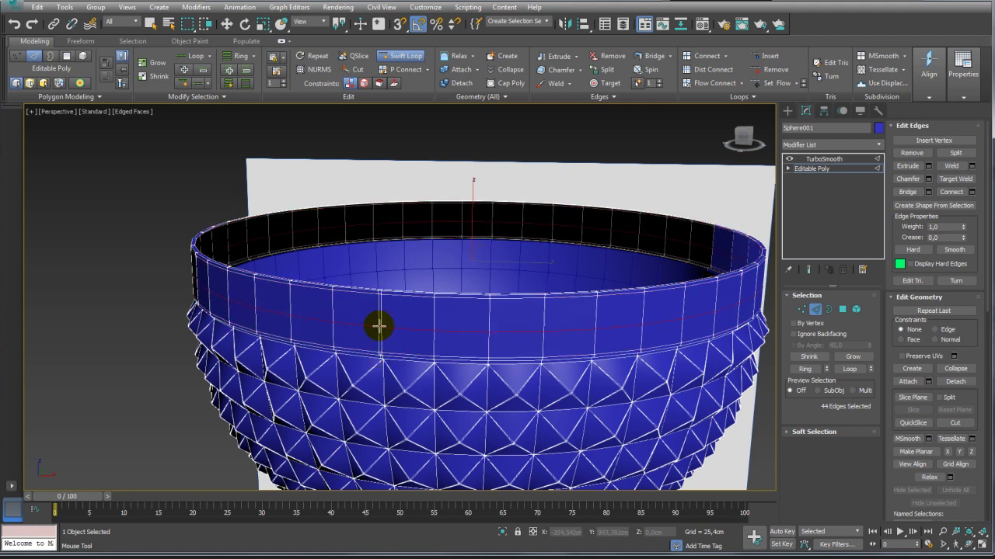
right_click(866, 173)
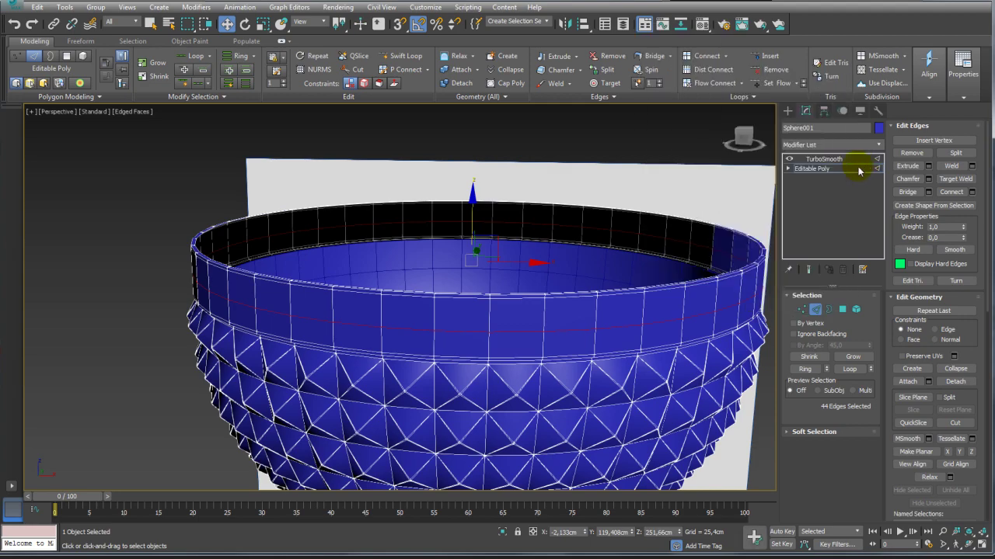
- Attach the inner lining hemisphere to the goblet mesh
left_click(854, 168)
scroll(659, 200, "down", 4)
mouse_move(659, 200)
middle_mouse_down()
mouse_move(496, 216)
mouse_move(518, 289)
middle_mouse_up()
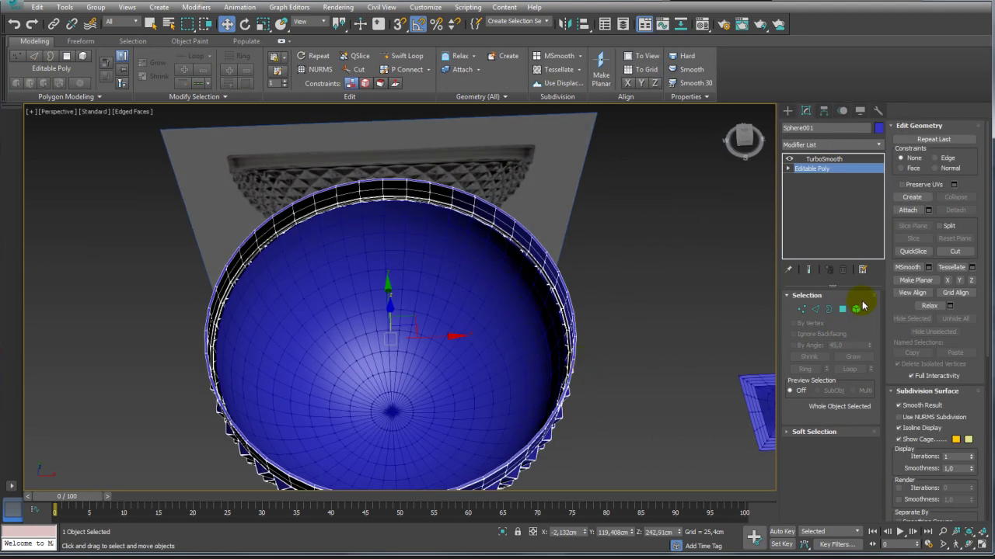
left_click(437, 287)
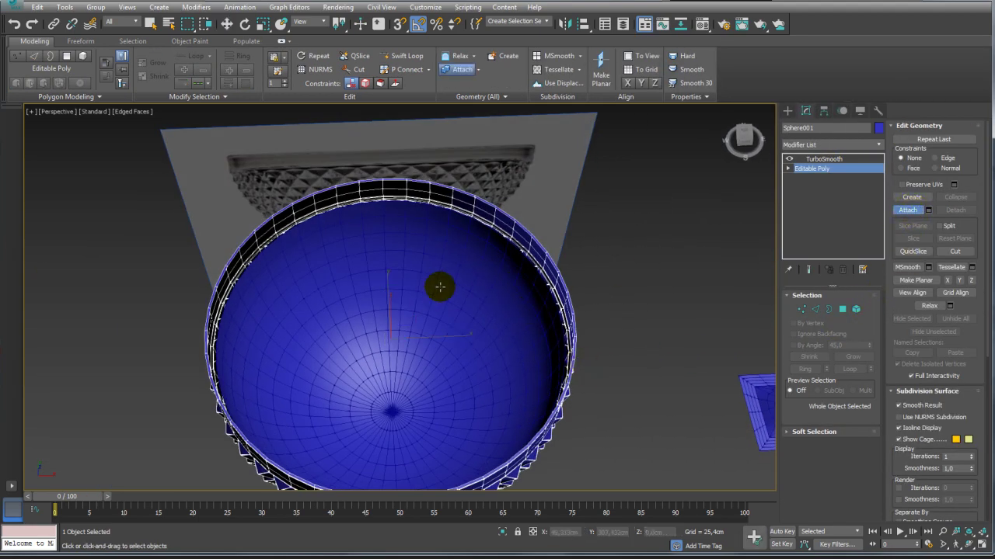
mouse_move(568, 290)
middle_mouse_down("alt")
mouse_move(583, 298)
mouse_move(562, 184)
mouse_move(690, 320)
middle_mouse_up("alt")
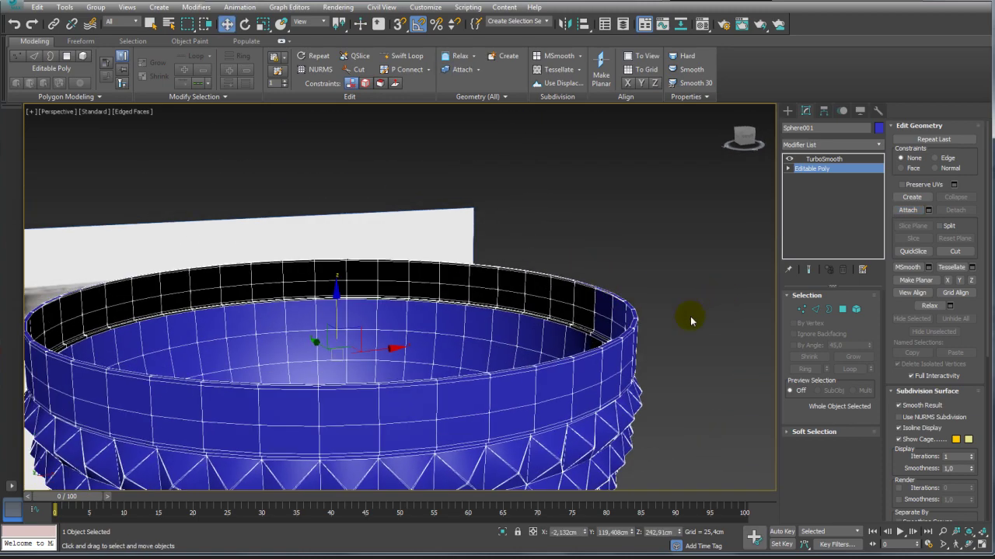
- Bridge the outer rim border and the lining's edge border to close the gap
left_click(829, 309)
mouse_move(642, 245)
left_mouse_down()
mouse_move(573, 351)
mouse_move(557, 355)
left_mouse_up()
middle_click_drag(537, 322, 591, 311, "alt")
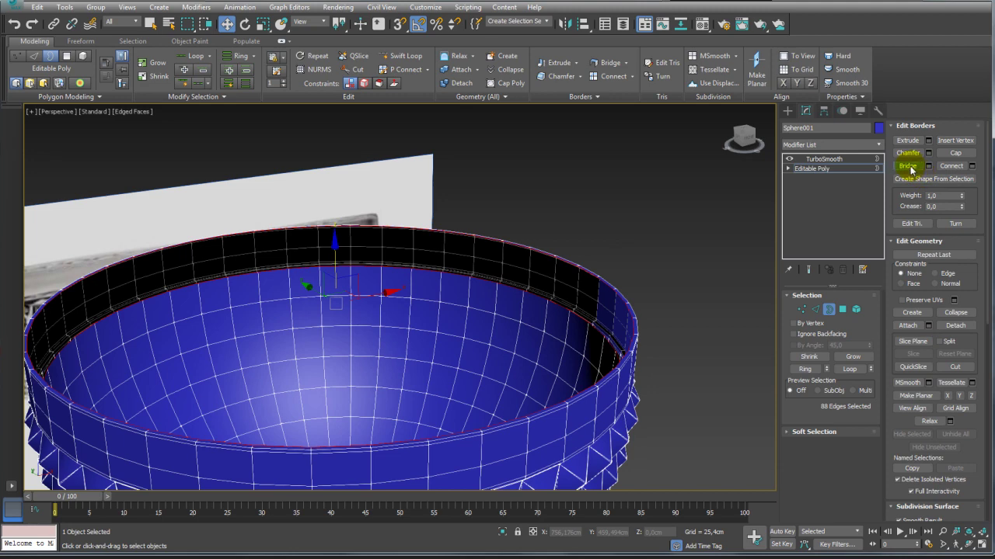
left_click(907, 167)
- Add another supporting edge loop near the top of the rim
left_click(815, 309)
scroll(516, 262, "up", 4)
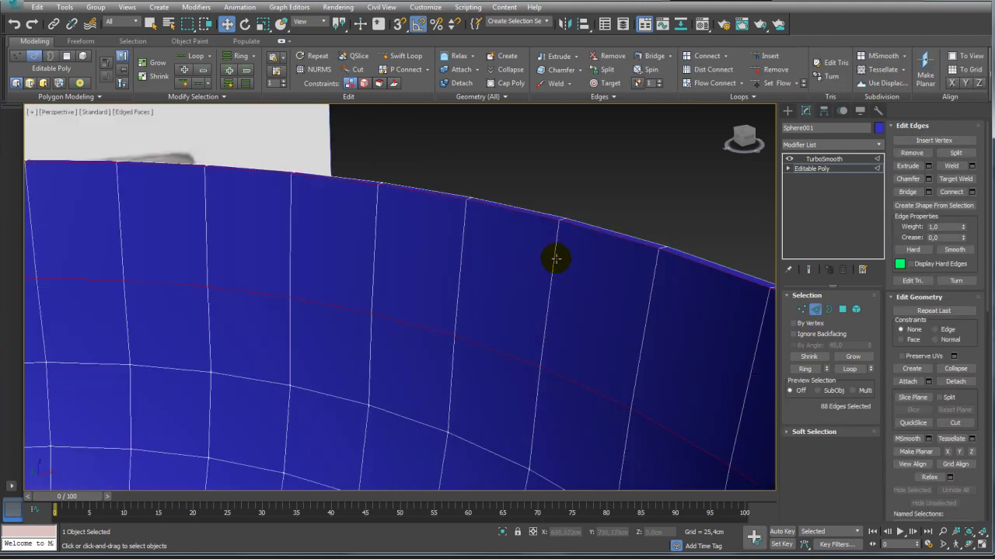
scroll(555, 256, "down", 1)
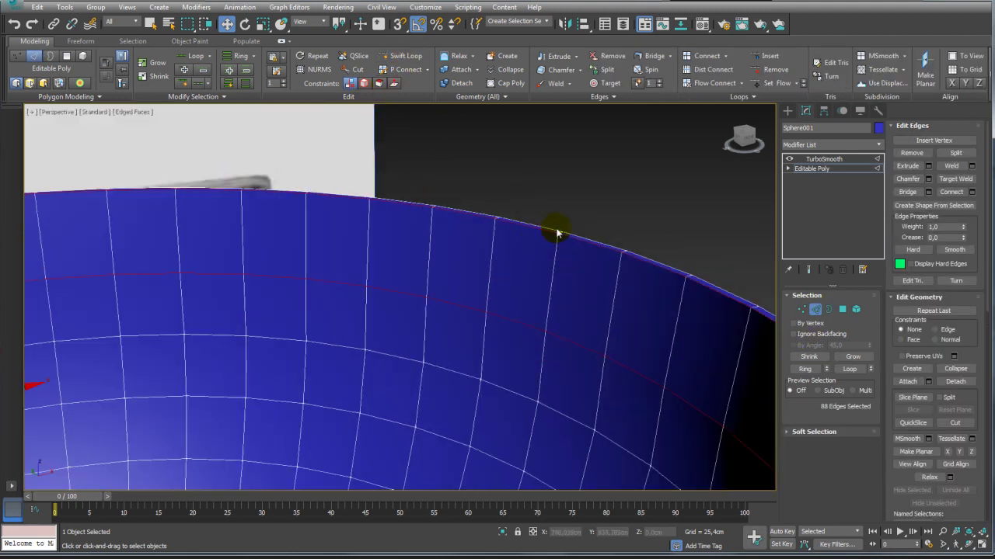
left_click(525, 143)
left_click(407, 56)
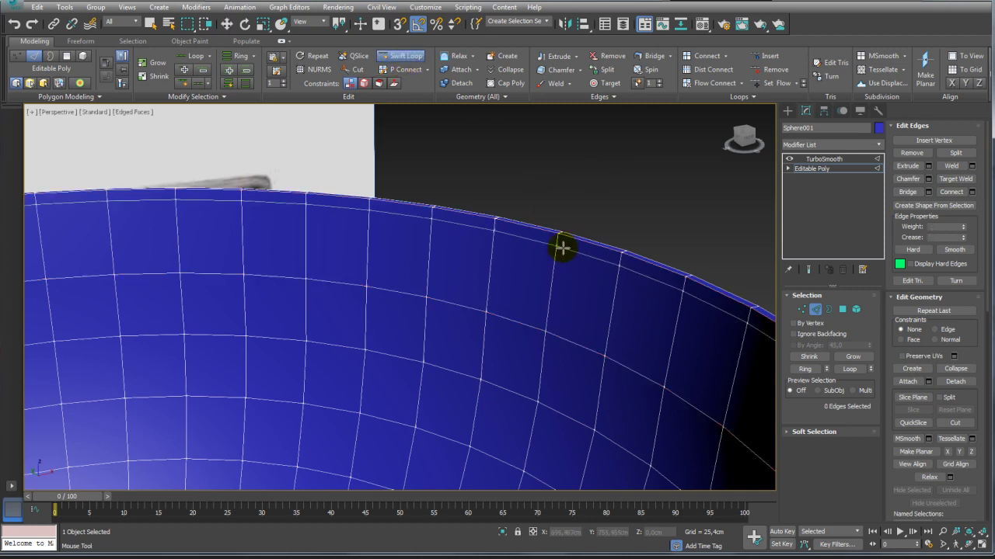
left_click(552, 281)
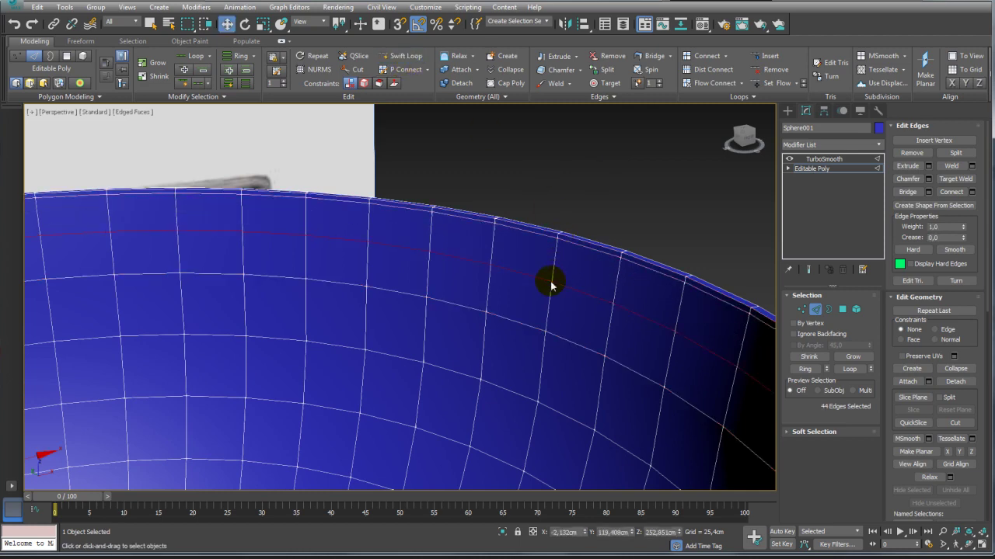
scroll(551, 282, "down", 5)
- Apply the glass material to the smoothed goblet
left_click(822, 158)
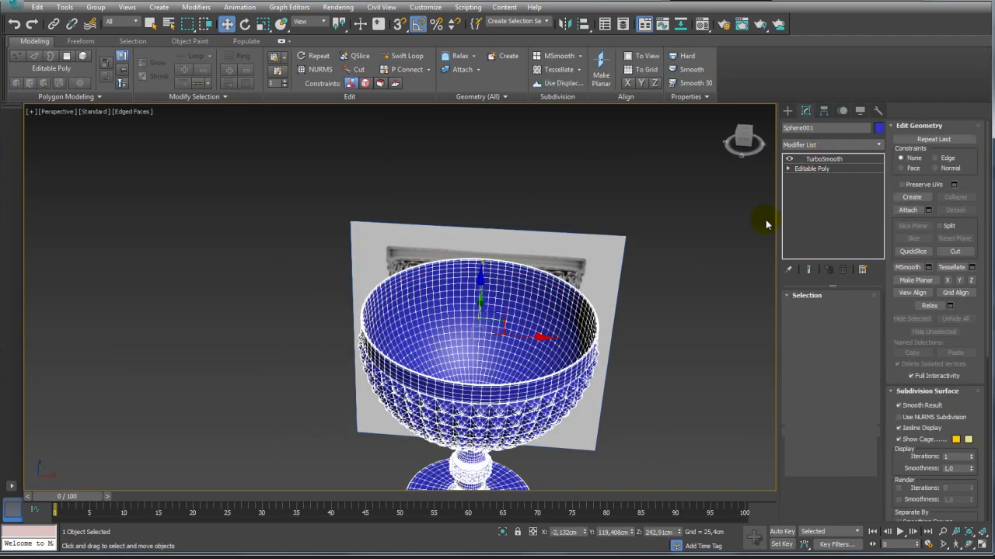
mouse_move(766, 215)
middle_mouse_down("alt")
mouse_move(634, 333)
mouse_move(640, 275)
mouse_move(660, 311)
mouse_move(637, 306)
mouse_move(510, 349)
mouse_move(489, 344)
middle_mouse_up("alt")
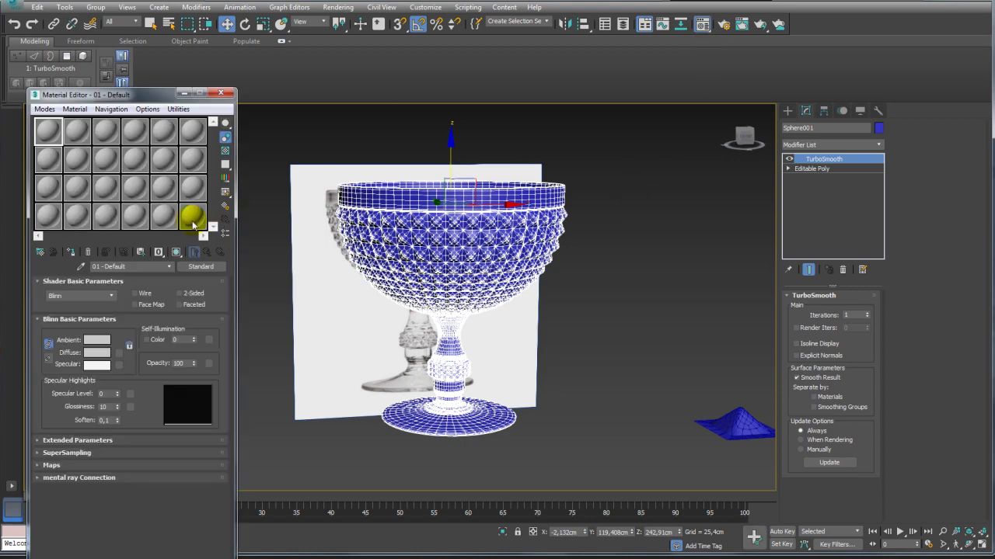
left_click(74, 255)
left_click(221, 93)
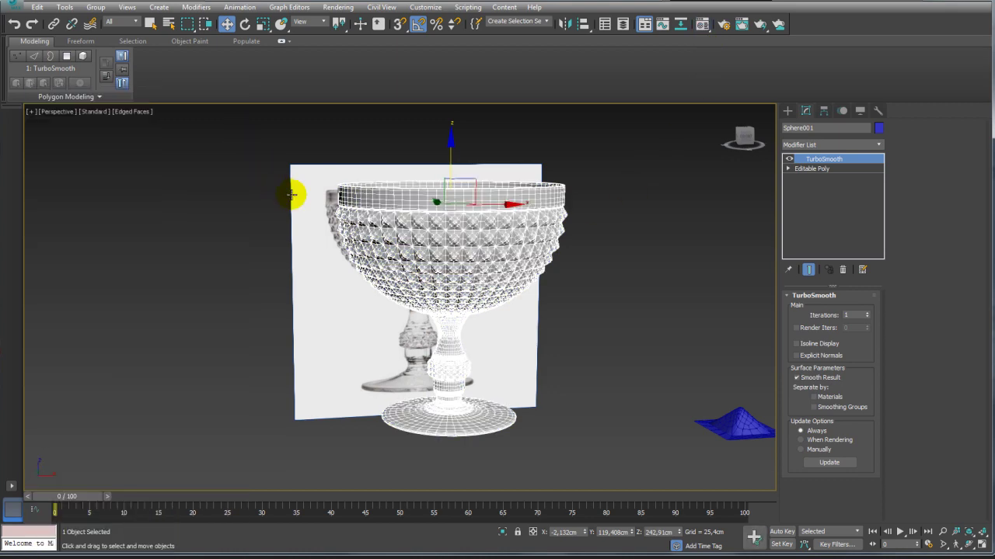
- Reselect the goblet and set its object colour to black
left_click(701, 321)
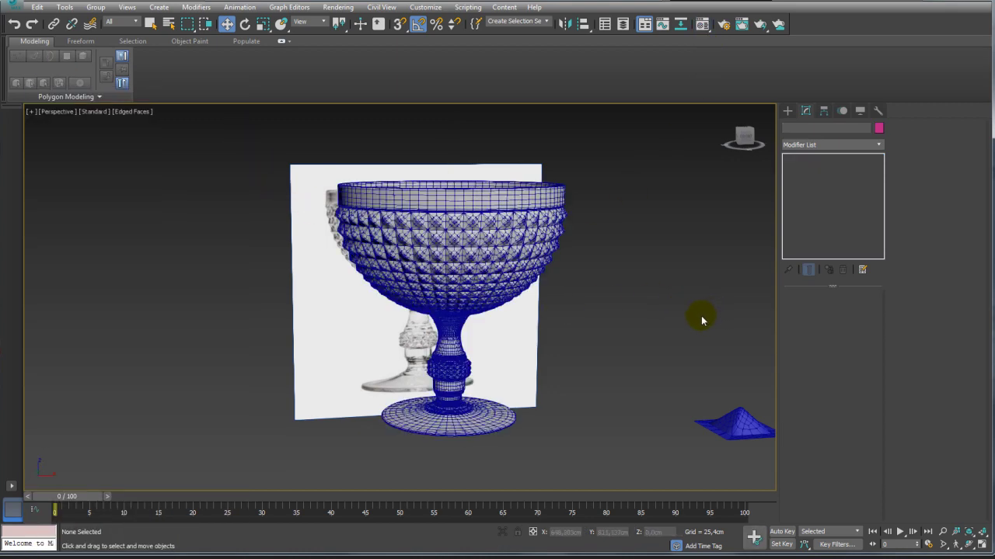
left_click(282, 41)
middle_click_drag(474, 222, 426, 218, "alt")
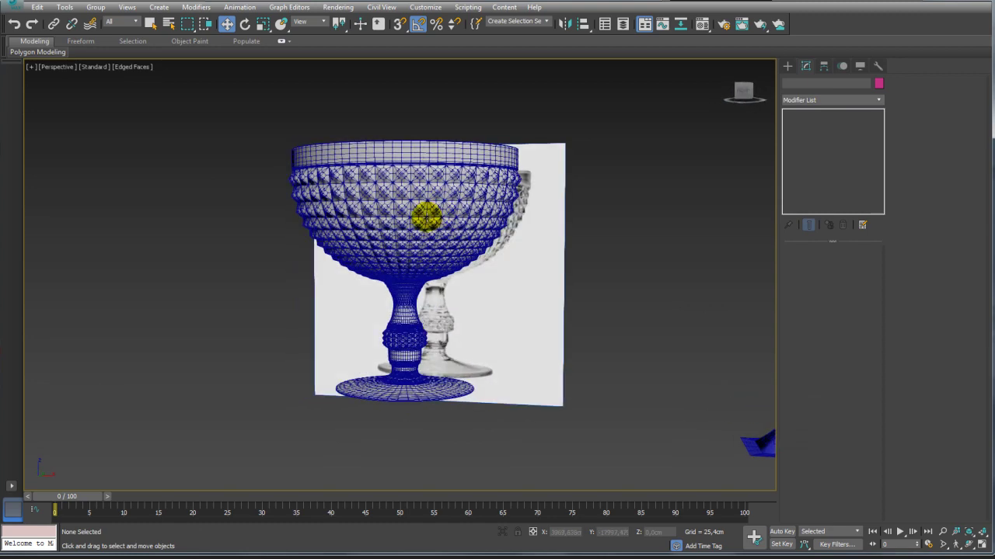
left_click(466, 215)
left_click(878, 83)
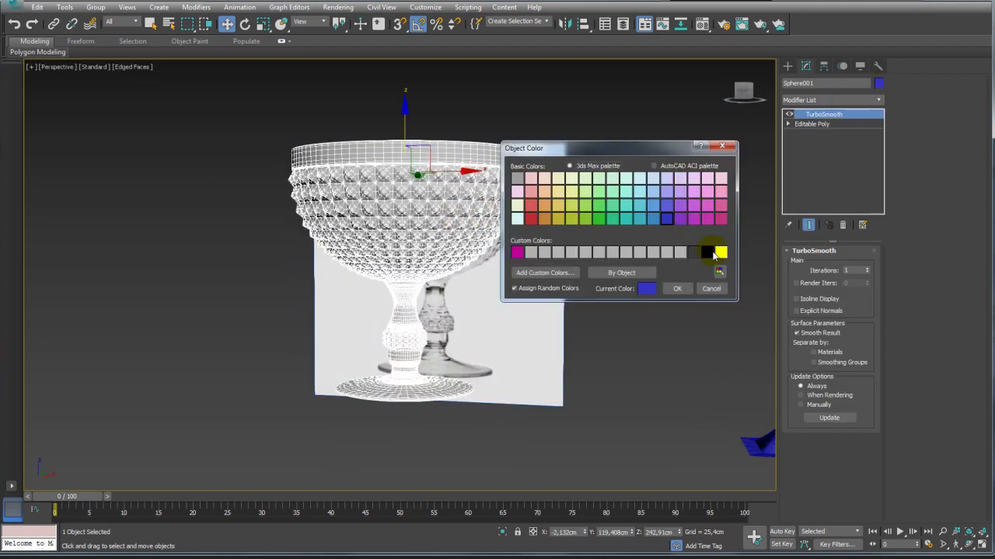
left_click(678, 289)
- Orbit, pan and zoom around the solid-shaded goblet to compare it with the reference photo
key("F4")
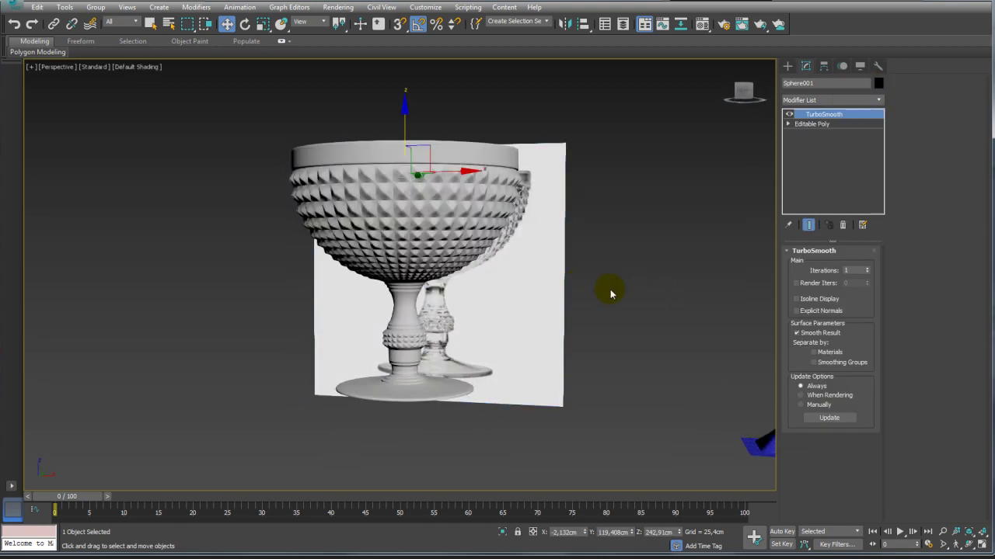
middle_click_drag(606, 289, 545, 303, "alt")
mouse_move(463, 173)
middle_mouse_down("alt")
mouse_move(321, 155)
mouse_move(433, 262)
mouse_move(395, 193)
middle_mouse_up("alt")
middle_click_drag(282, 157, 282, 215, "alt")
scroll(391, 235, "down", 4)
scroll(342, 219, "up", 4)
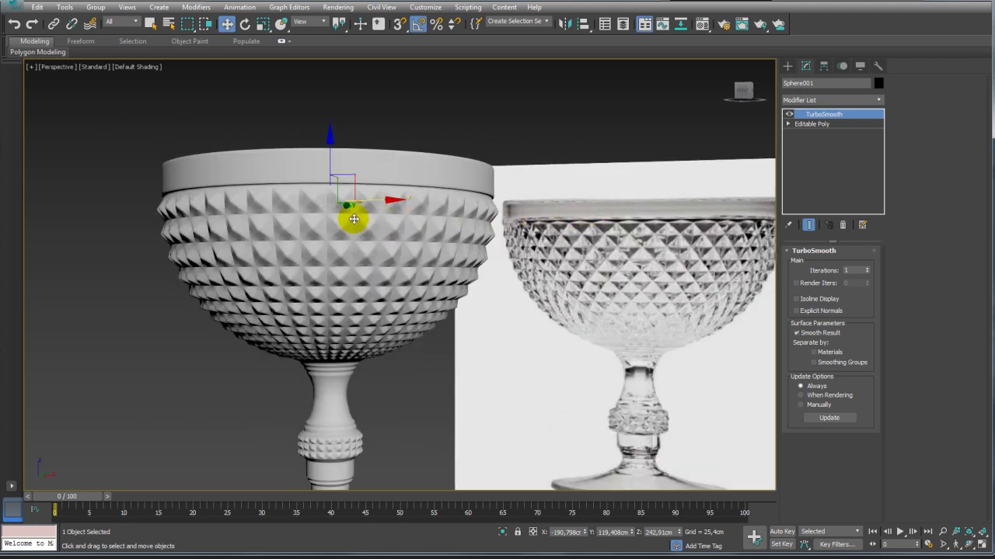
middle_click_drag(595, 249, 408, 275)
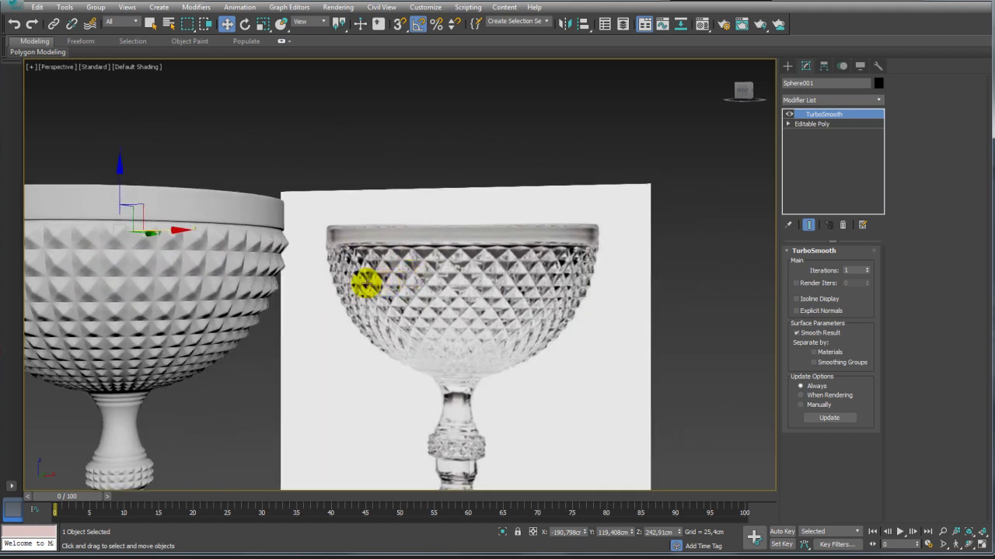
scroll(362, 283, "up", 1)
scroll(435, 268, "up", 2)
scroll(489, 275, "up", 3)
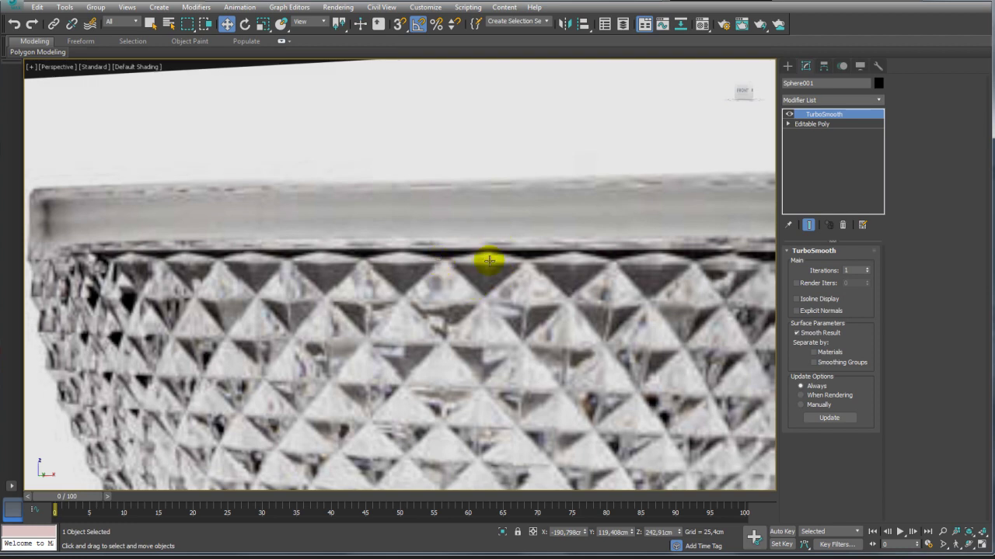
scroll(449, 276, "down", 1)
scroll(381, 271, "down", 2)
scroll(473, 259, "down", 3)
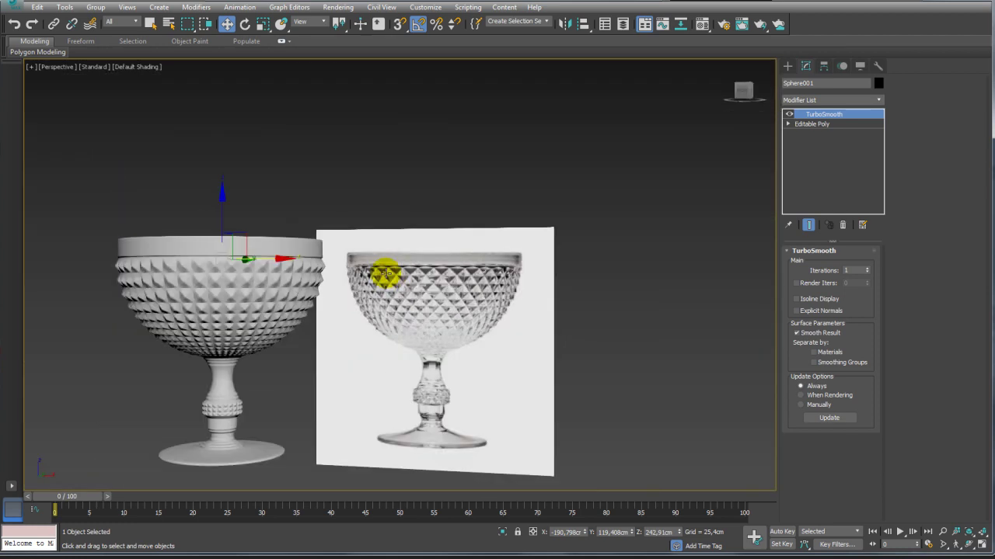
middle_click_drag(234, 264, 471, 267)
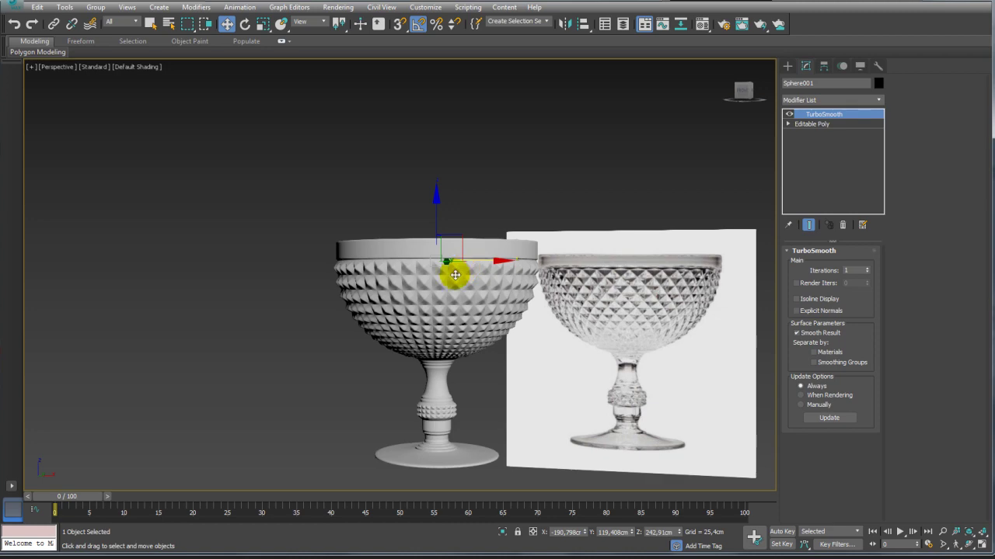
- Switch to the Front view and display the goblet with edged faces
key("f")
scroll(471, 304, "down", 1)
scroll(480, 290, "down", 1)
scroll(399, 265, "down", 2)
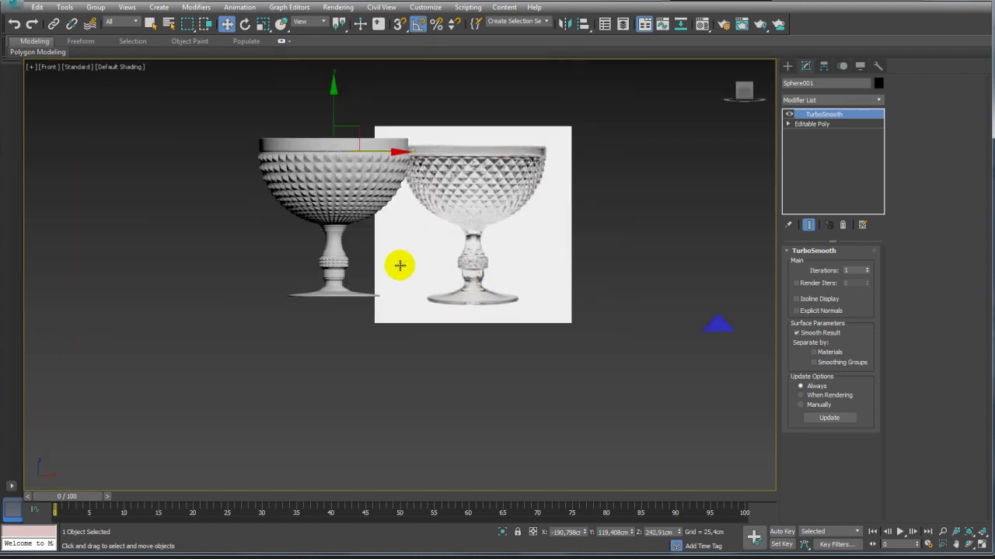
scroll(399, 266, "up", 2)
scroll(482, 275, "up", 2)
key("F3")
scroll(433, 205, "down", 1)
- Select the bowl's top rim vertices on the Editable Poly and shift them down slightly
key("F4")
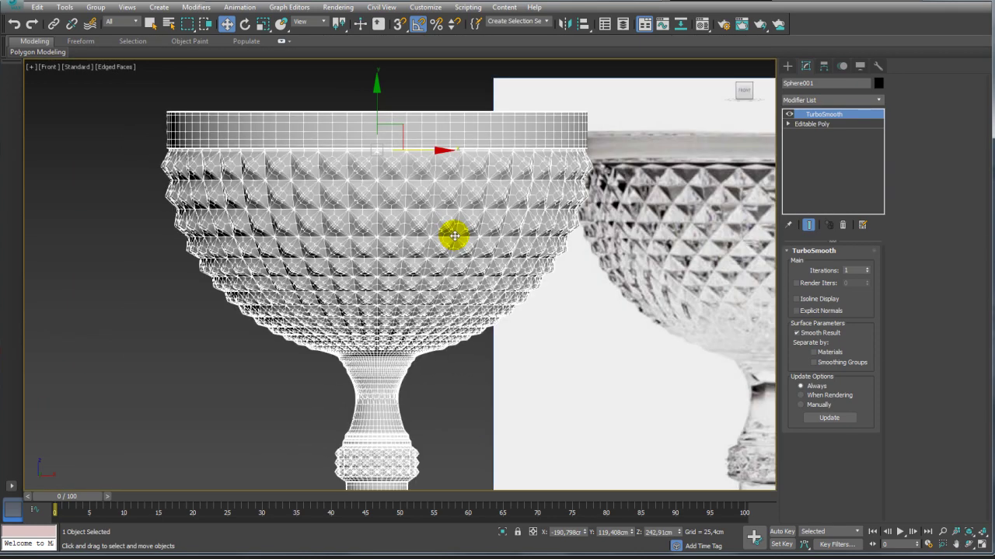
middle_click_drag(453, 236, 520, 294)
left_click(843, 124)
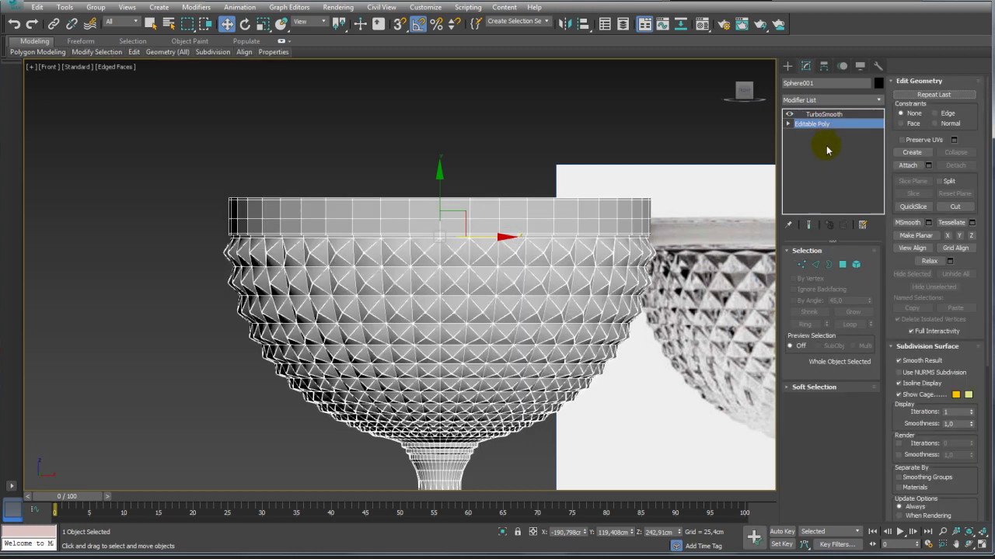
left_click(802, 266)
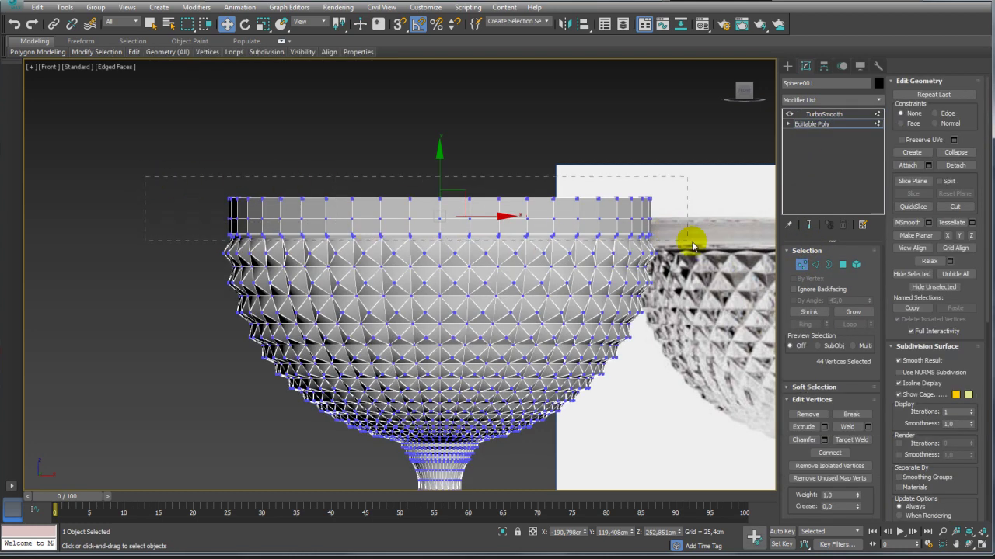
left_click_drag(692, 247, 729, 249)
scroll(466, 239, "up", 4)
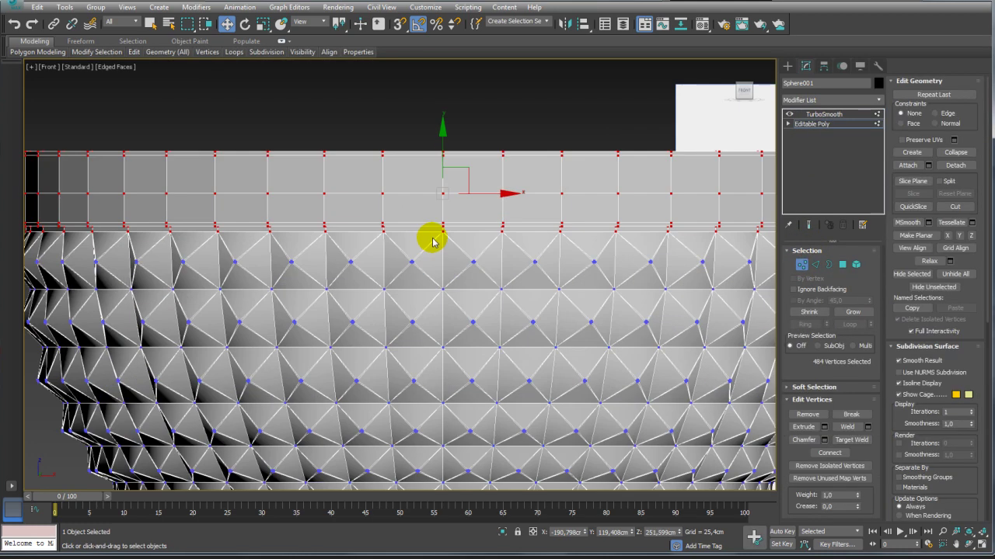
scroll(439, 218, "up", 2)
left_click_drag(448, 132, 449, 159)
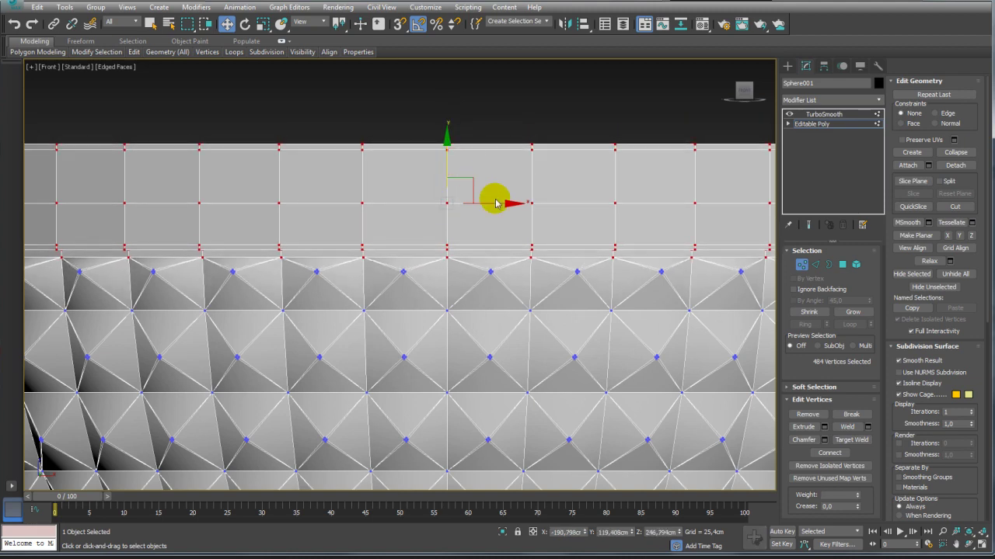
- Reselect the top row of rim vertices, lower it a little more, and inspect the bowl from above
scroll(529, 234, "down", 6)
middle_click_drag(599, 284, 437, 285)
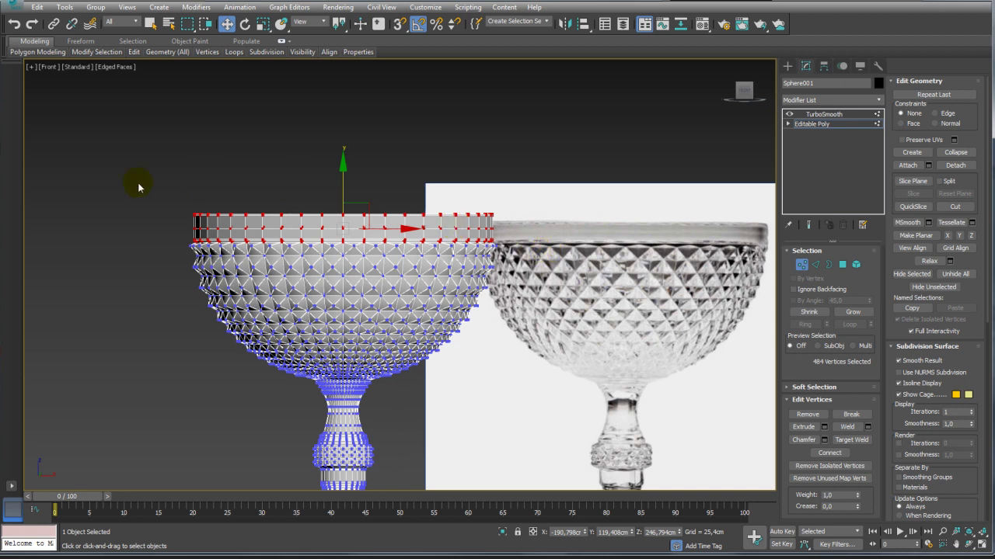
left_click_drag(509, 247, 593, 223)
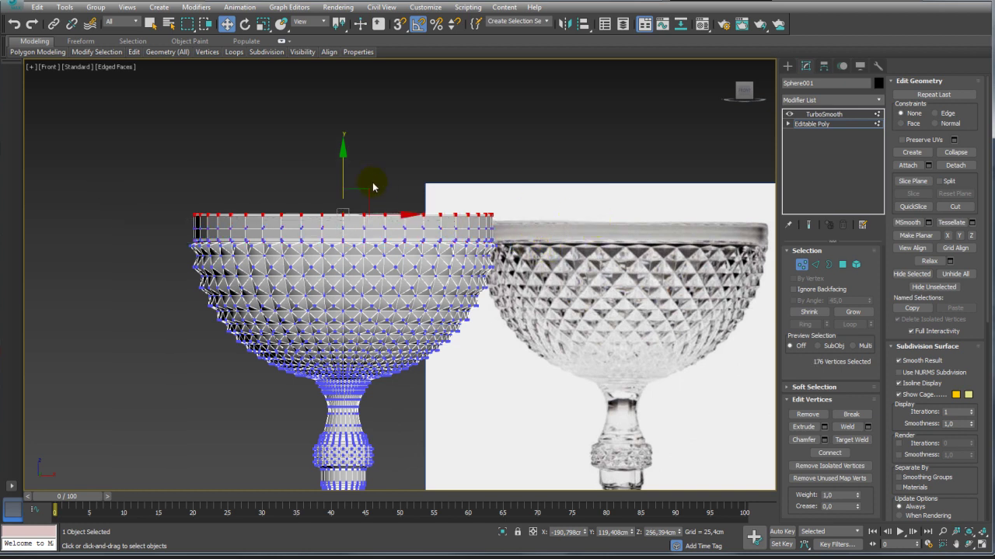
left_click_drag(345, 171, 342, 178)
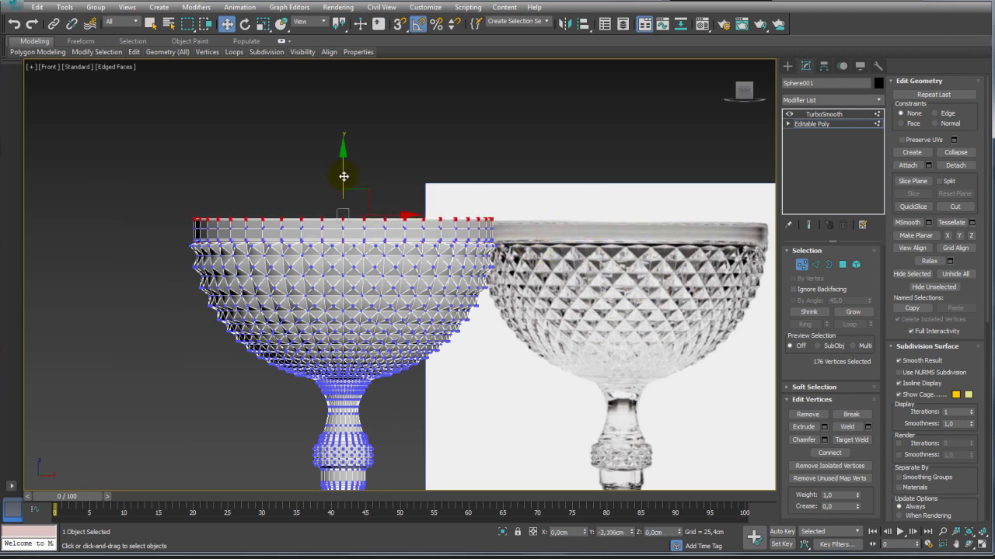
scroll(448, 241, "up", 1)
scroll(451, 240, "up", 3)
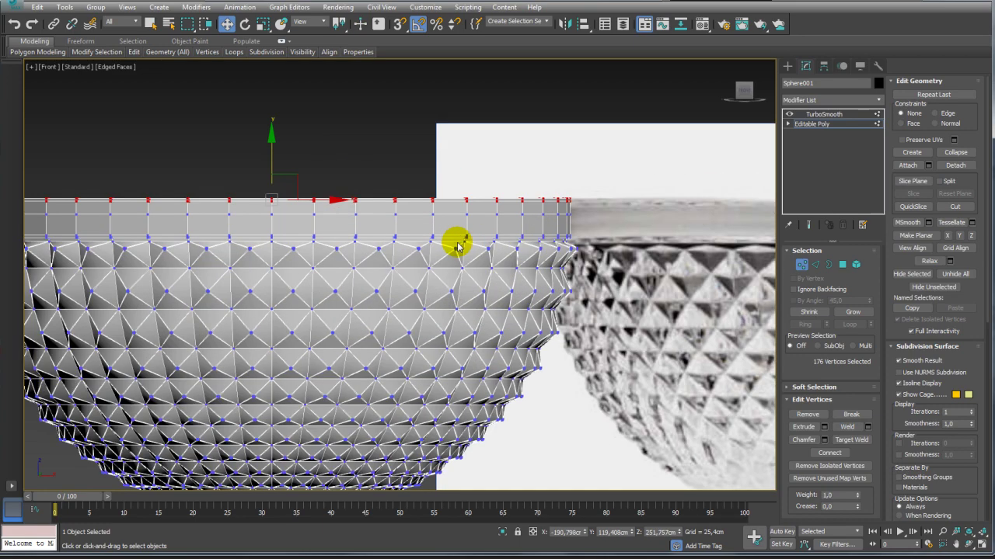
mouse_move(494, 243)
middle_mouse_down("alt")
mouse_move(526, 223)
mouse_move(552, 266)
mouse_move(524, 274)
middle_mouse_up("alt")
scroll(525, 273, "up", 2)
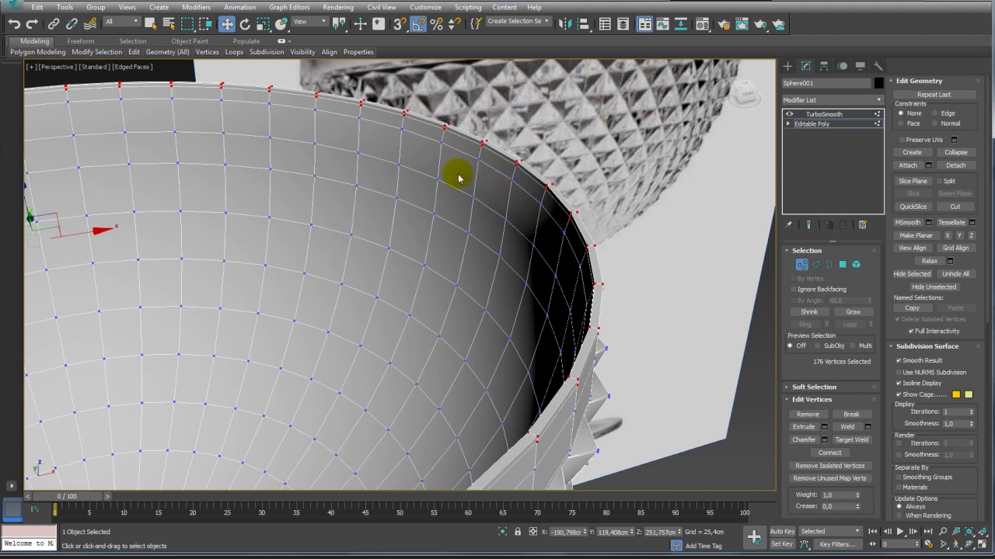
- Return to TurboSmooth and, in Front view, slide the goblet over the reference photo and back left
left_click(838, 124)
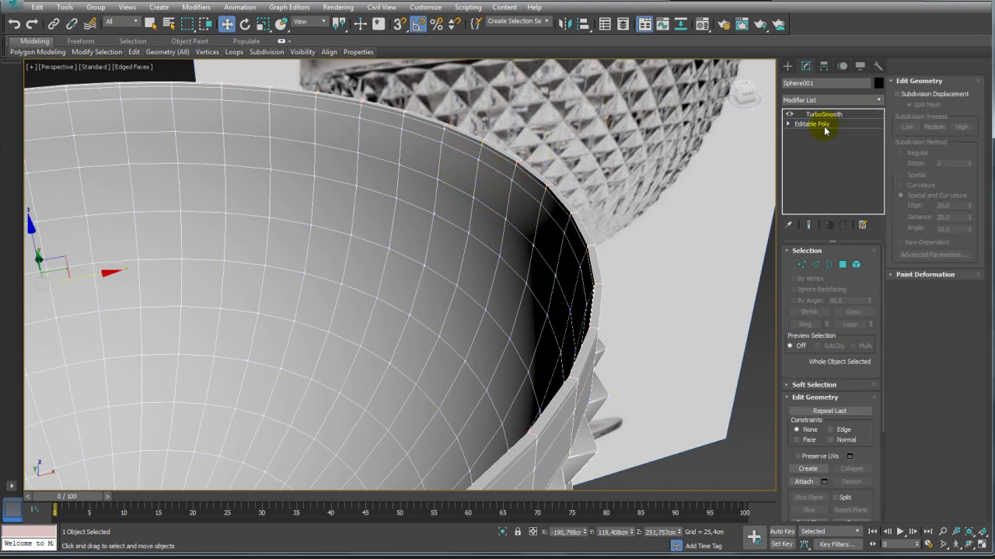
left_click(823, 115)
scroll(582, 195, "down", 10)
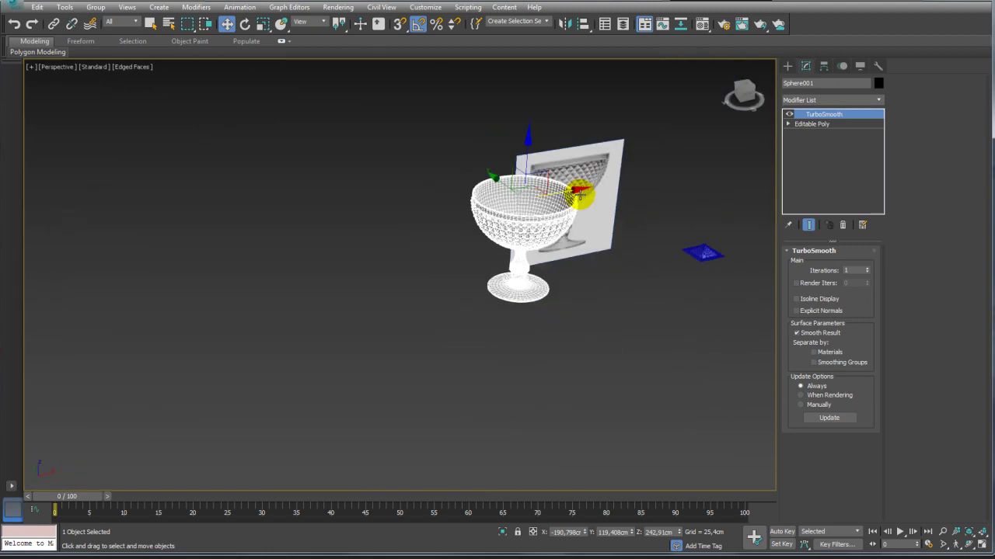
left_click(402, 270)
scroll(575, 266, "up", 2)
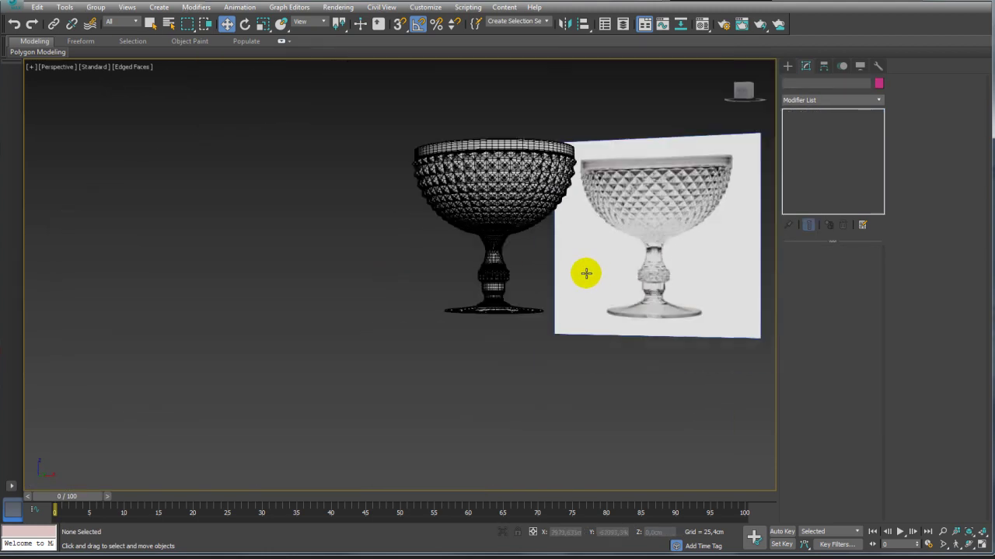
key("f")
scroll(575, 289, "down", 6)
middle_click_drag(583, 295, 437, 281)
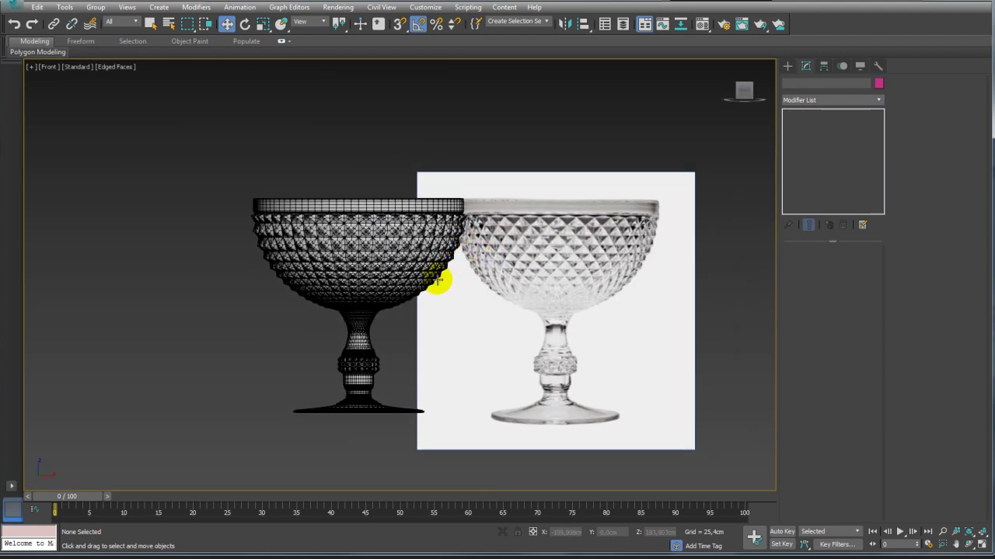
left_click(364, 268)
left_click_drag(382, 183, 585, 189)
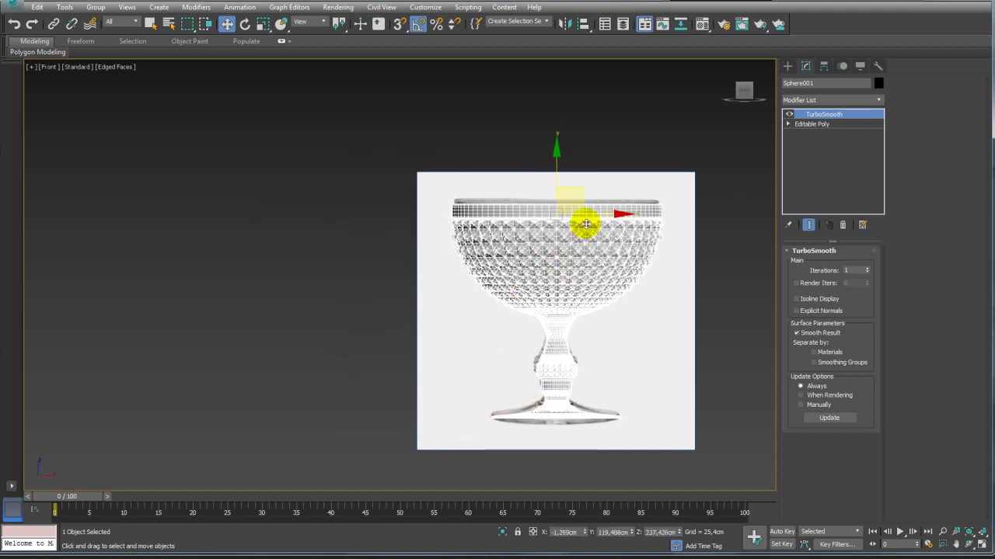
left_click_drag(583, 190, 341, 195)
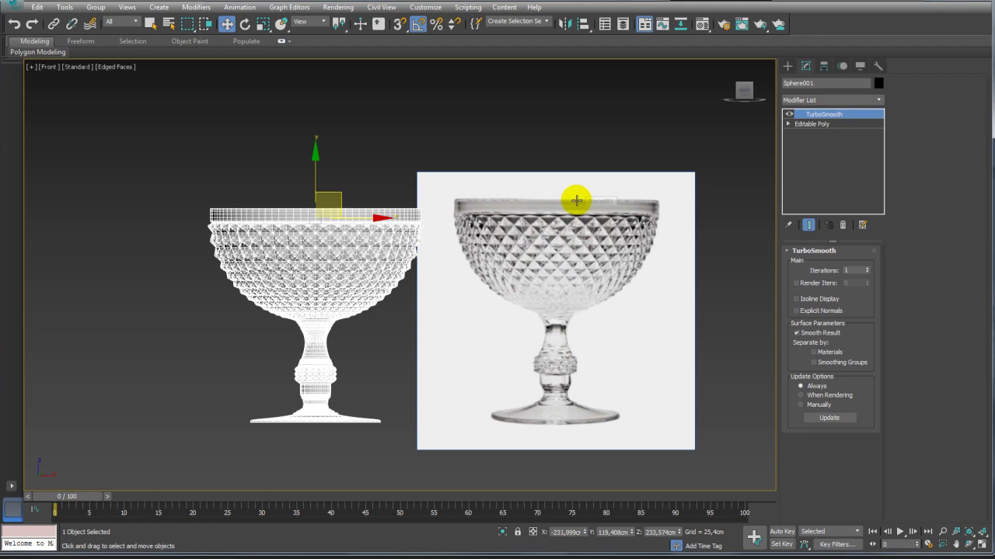
- Repeat the overlay from the Front viewpoint, then place the goblet back left of the photo
key("p")
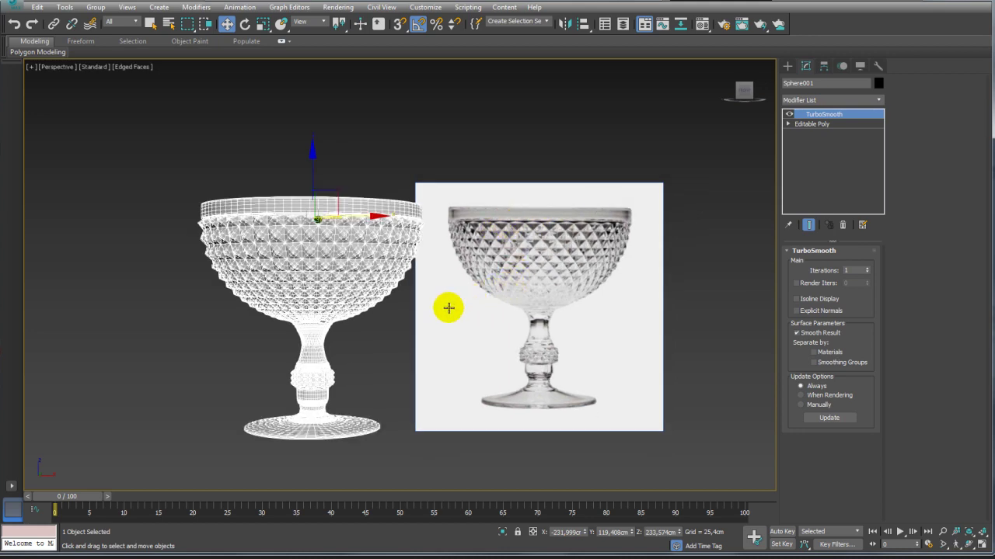
mouse_move(391, 288)
middle_mouse_down("alt")
mouse_move(378, 288)
mouse_move(392, 306)
mouse_move(427, 270)
middle_mouse_up("alt")
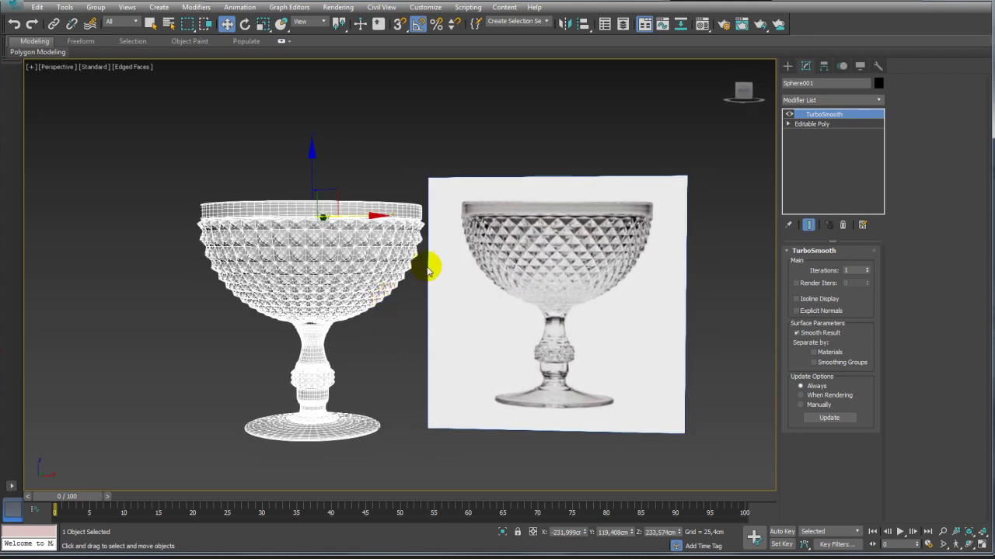
left_click(56, 70)
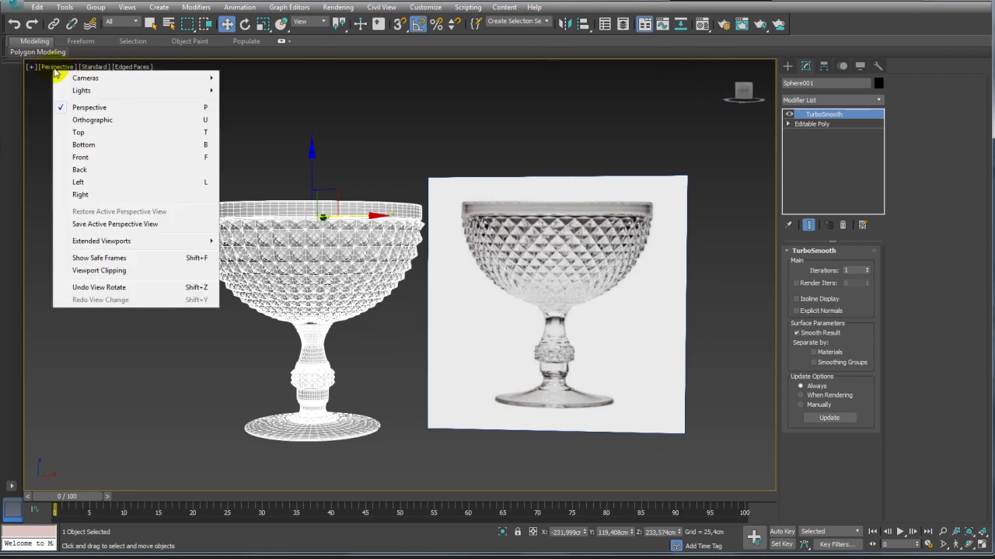
left_click(81, 156)
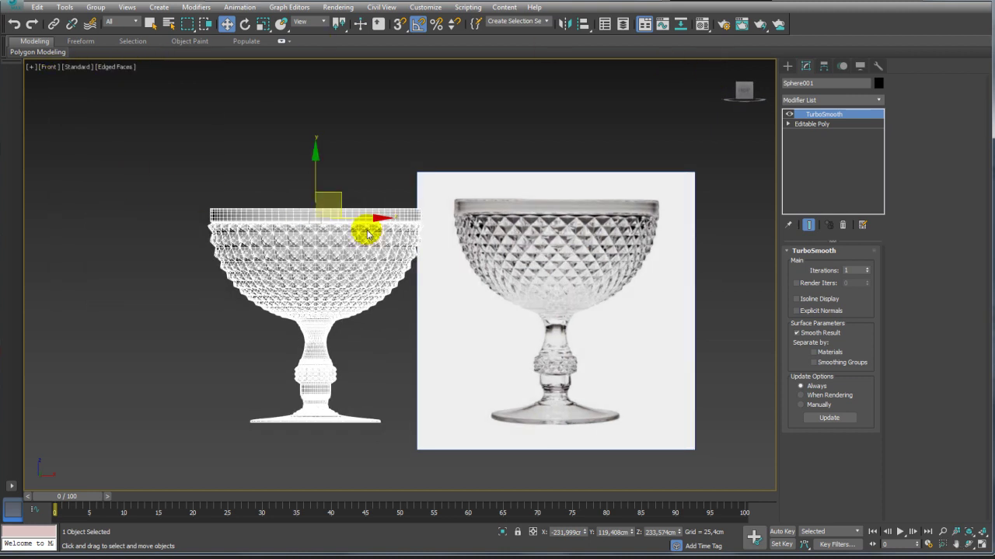
left_click_drag(358, 220, 575, 184)
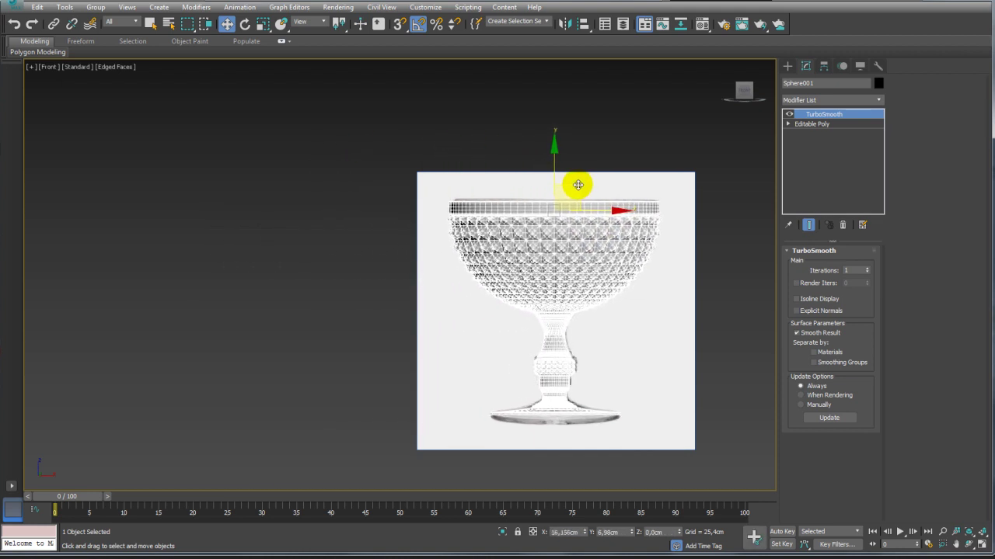
middle_click_drag(578, 238, 537, 246)
left_click_drag(579, 213, 290, 221)
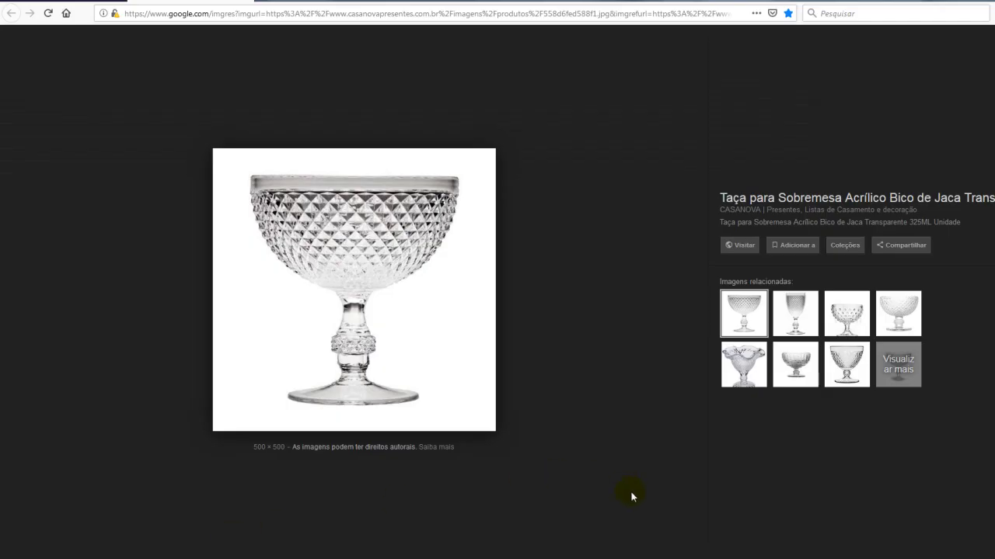
- Preview the second related thumbnail showing the taller goblet
left_click(794, 309)
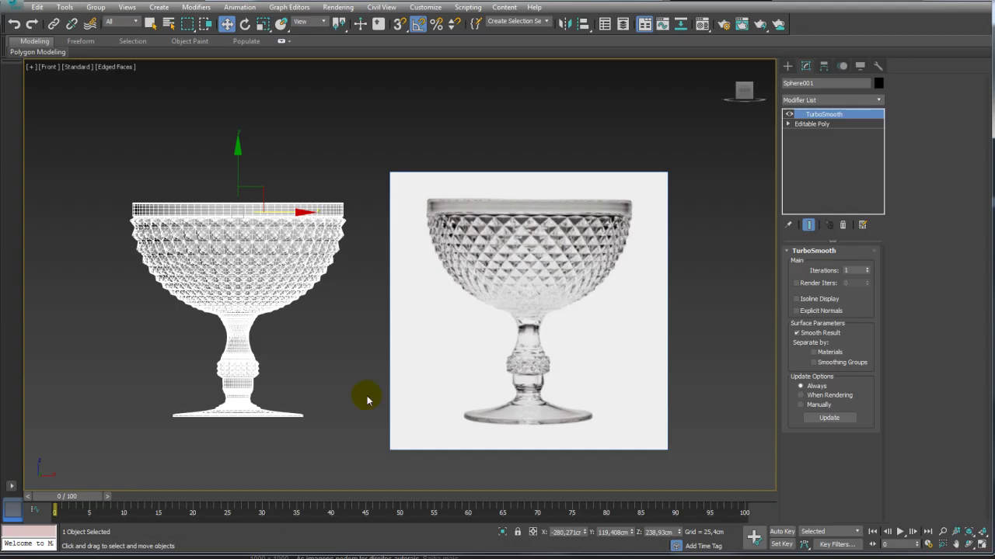
- Clone the goblet as Sphere002 to its left and enter Polygon mode on the copy's Editable Poly
mouse_move(360, 396)
middle_mouse_down()
mouse_move(410, 350)
mouse_move(517, 291)
middle_mouse_up()
left_click_drag(526, 275, 314, 278, "shift")
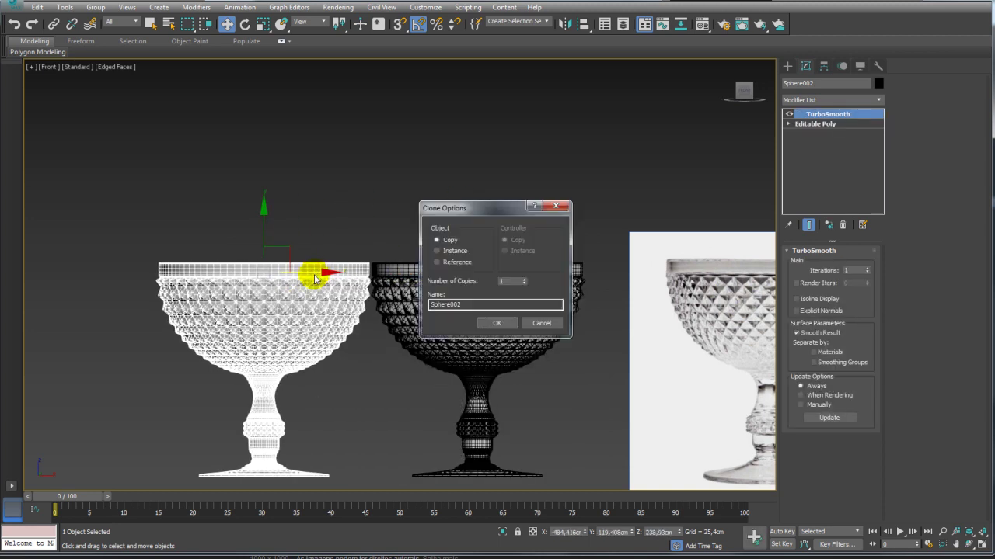
left_click(495, 323)
middle_click_drag(406, 318, 458, 276)
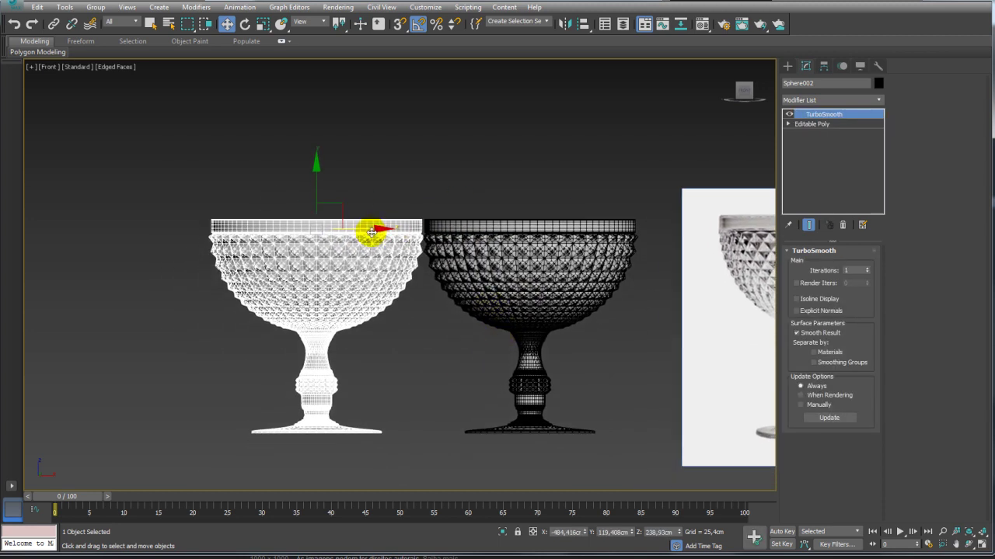
left_click_drag(373, 231, 323, 234)
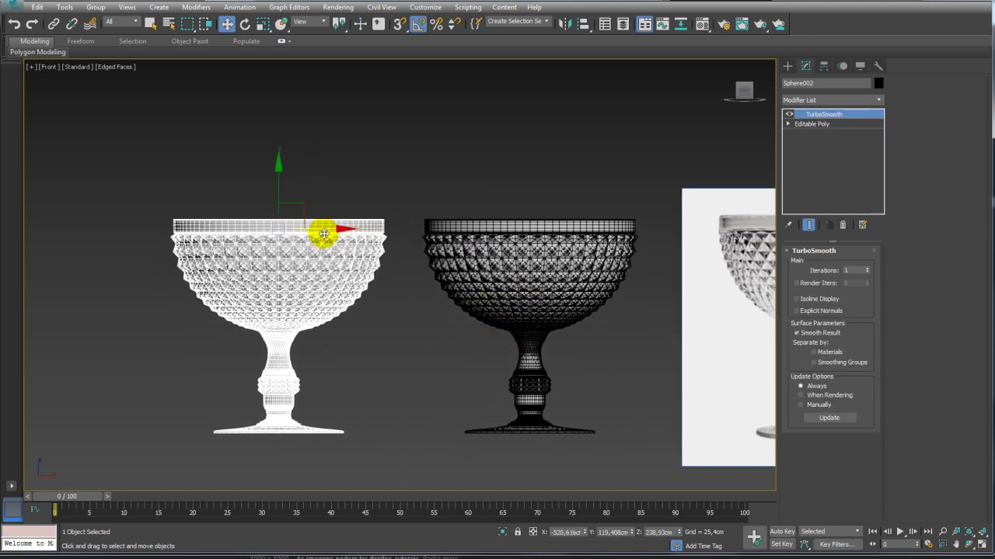
left_click(816, 125)
left_click(841, 264)
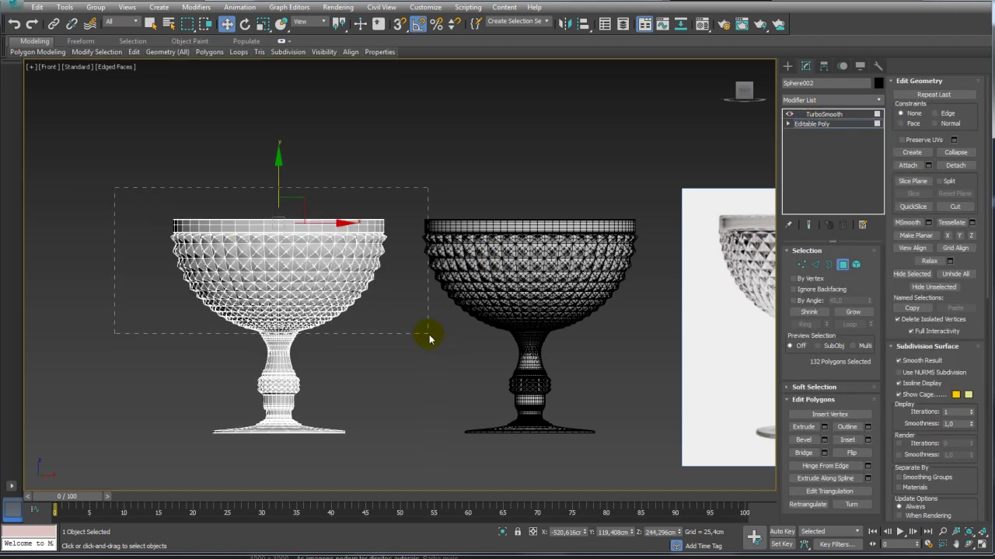
- Select the copied goblet's bowl polygons, leaving out the thin band at its base
key("ctrl+a")
scroll(322, 371, "up", 6)
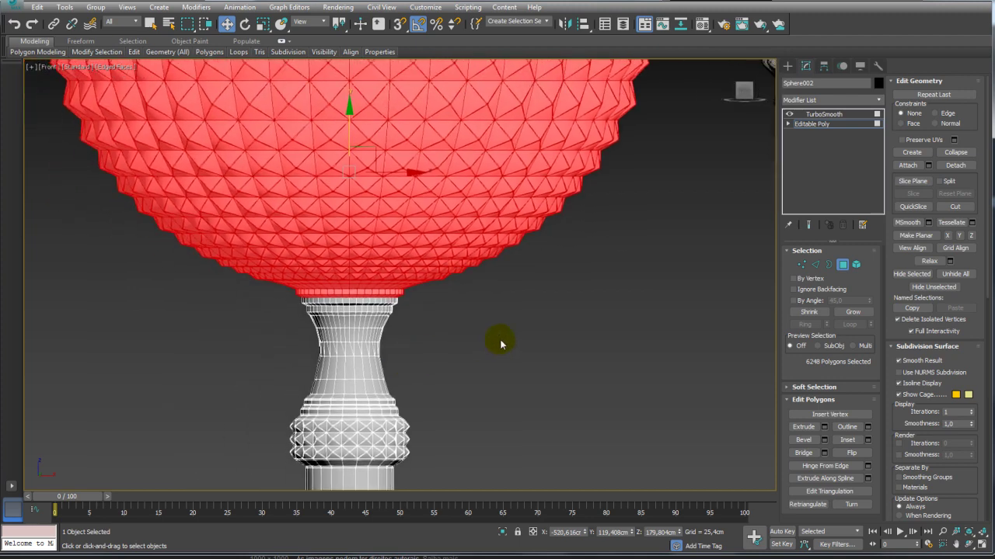
left_click_drag(204, 291, 184, 289)
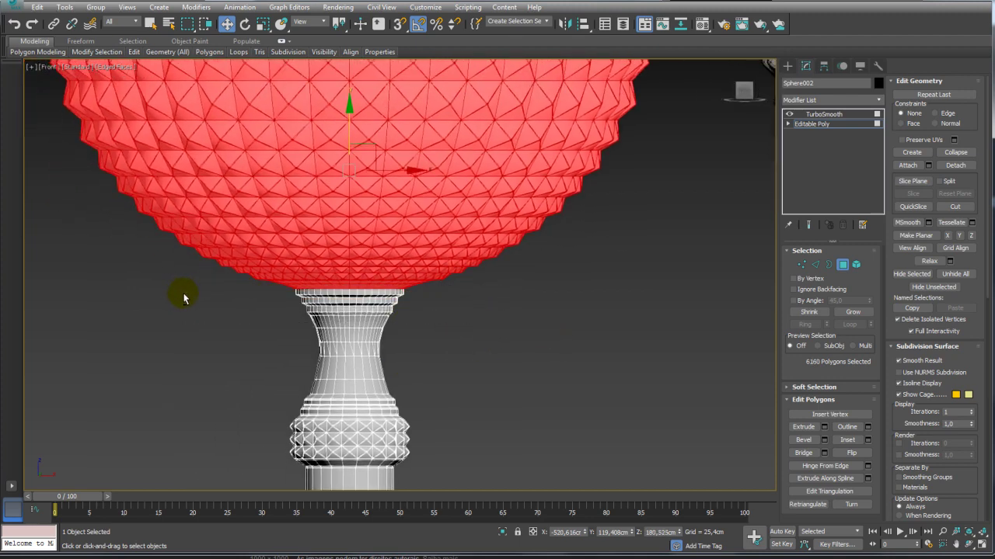
scroll(264, 272, "down", 3)
- Apply an FFD 2x2x2 modifier to the bowl selection and temporarily disable TurboSmooth
left_click(878, 99)
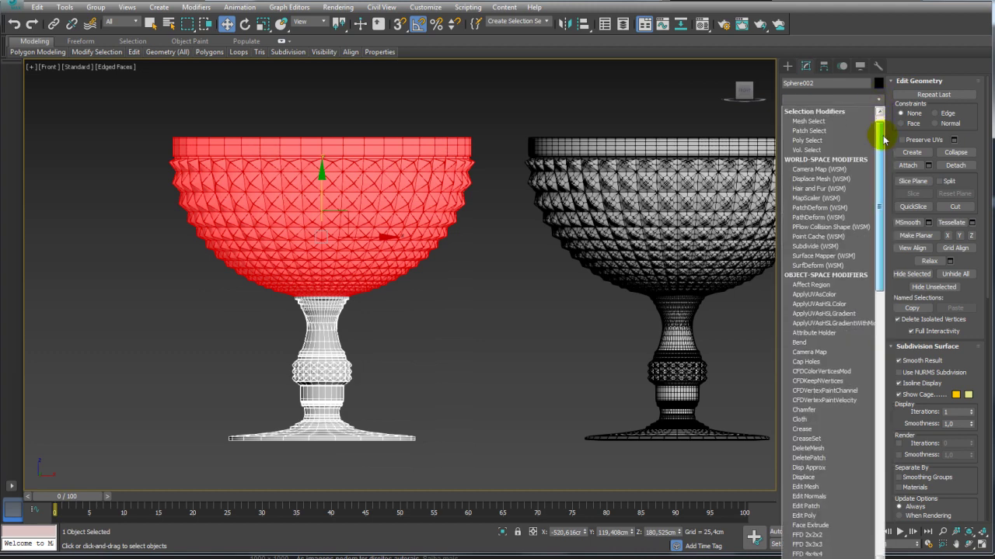
scroll(855, 233, "down", 2)
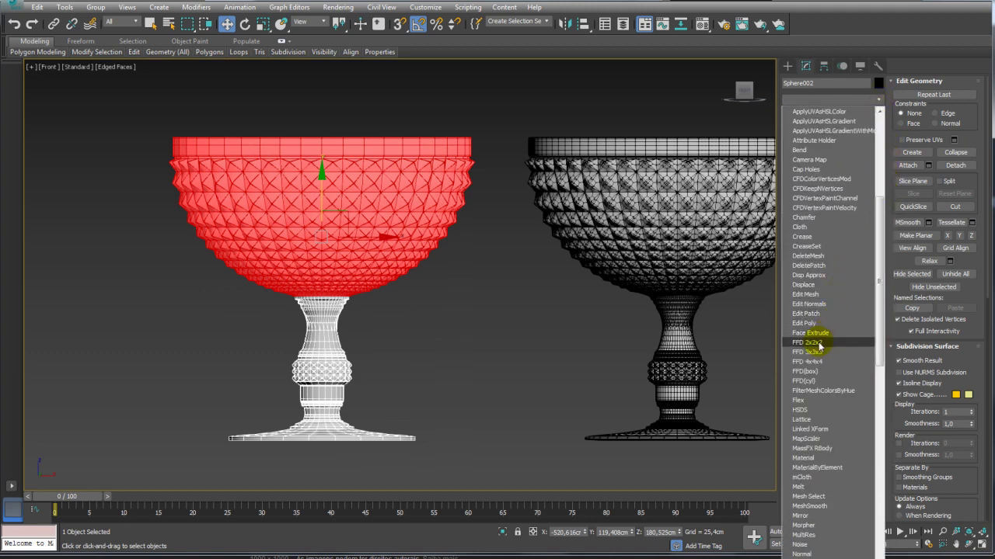
left_click(807, 342)
left_click(748, 93)
left_click(789, 114)
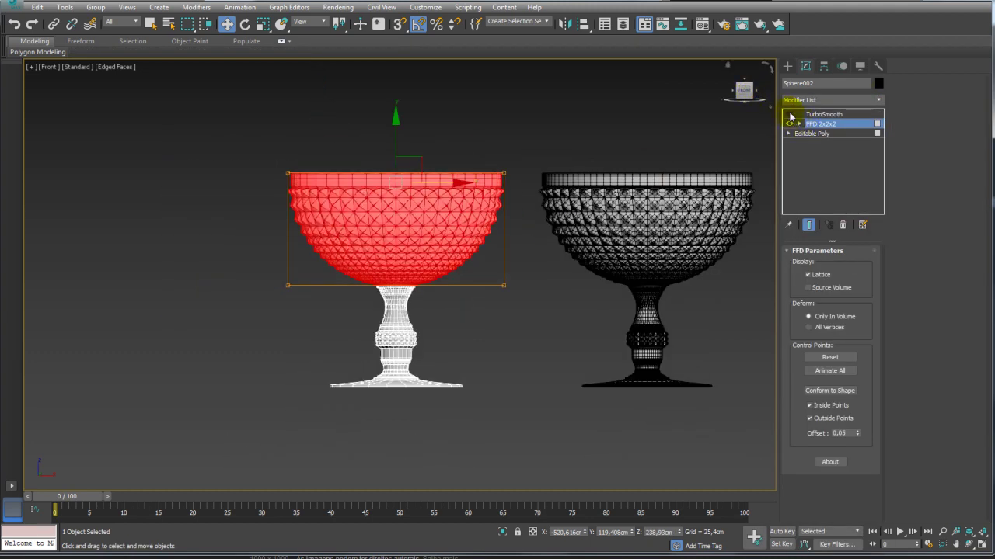
- Raise the FFD lattice's top control points to stretch the bowl taller
left_click(799, 123)
left_click(825, 137)
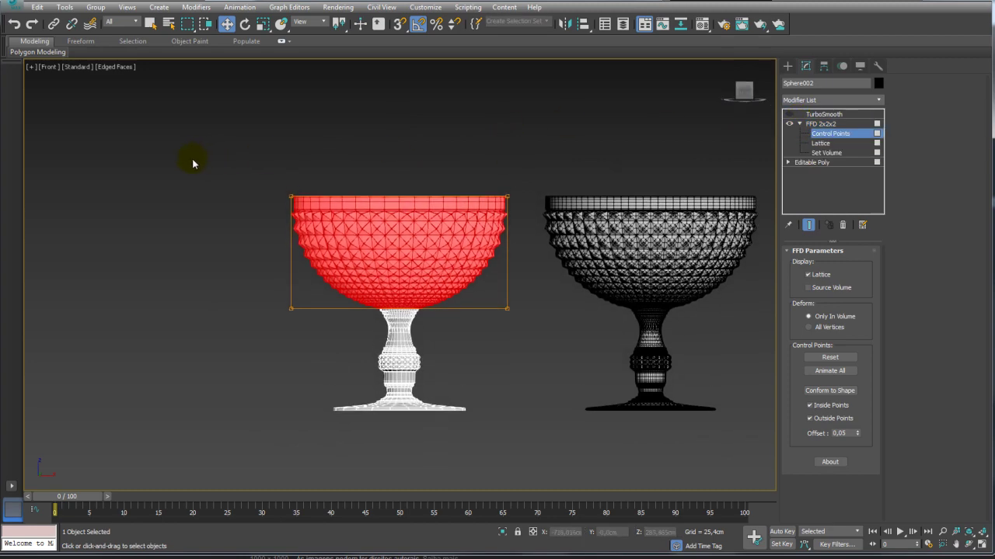
middle_click_drag(420, 172, 395, 177)
left_click_drag(378, 164, 381, 68)
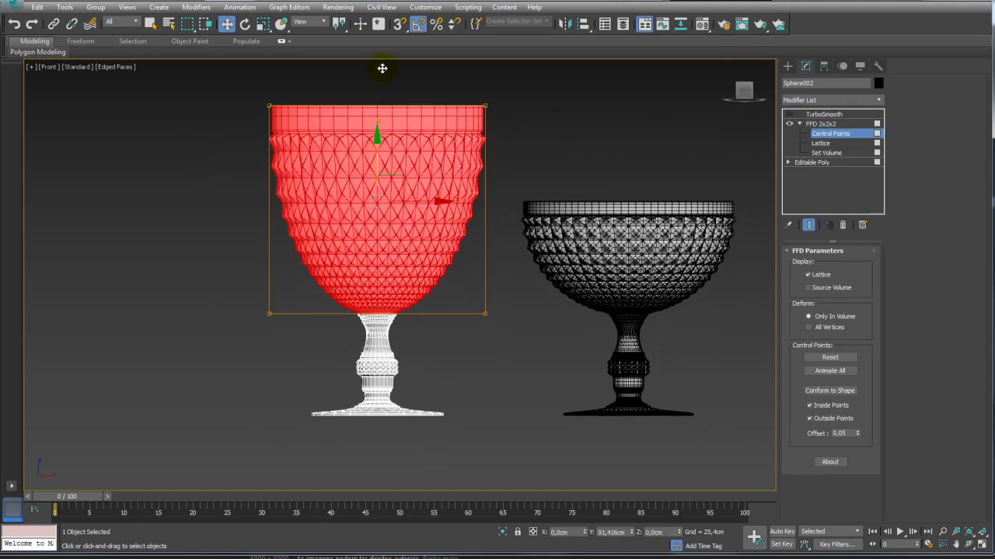
scroll(225, 115, "down", 2)
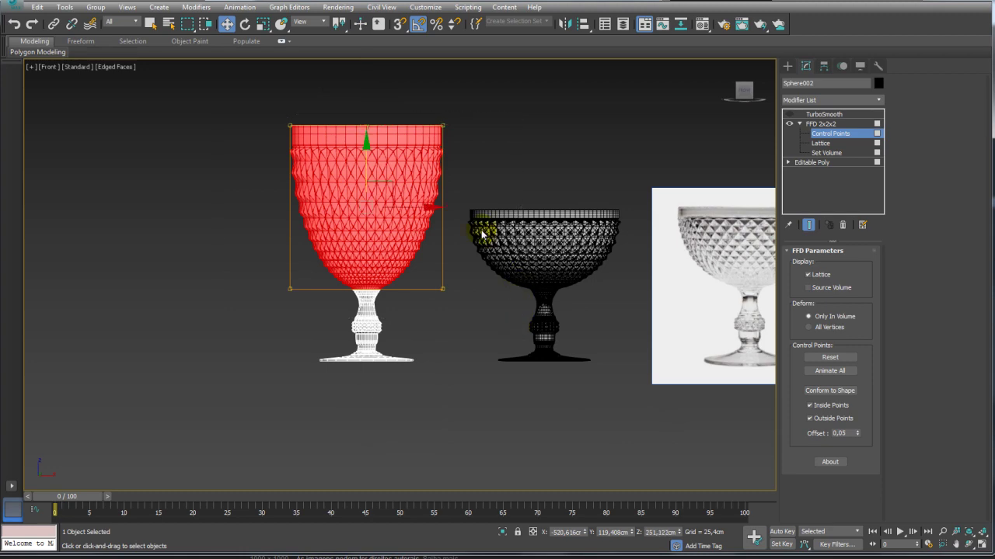
key("e")
key("r")
middle_click_drag(443, 215, 394, 280, "alt")
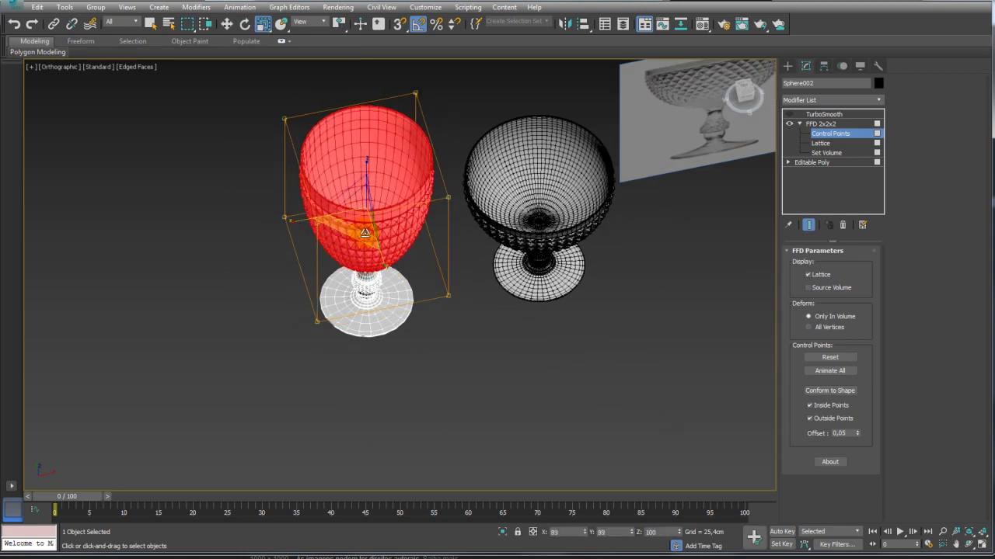
middle_click_drag(354, 240, 724, 140, "alt")
- Re-enable TurboSmooth, deselect the tall goblet and hide mesh edges with F4
left_click(820, 124)
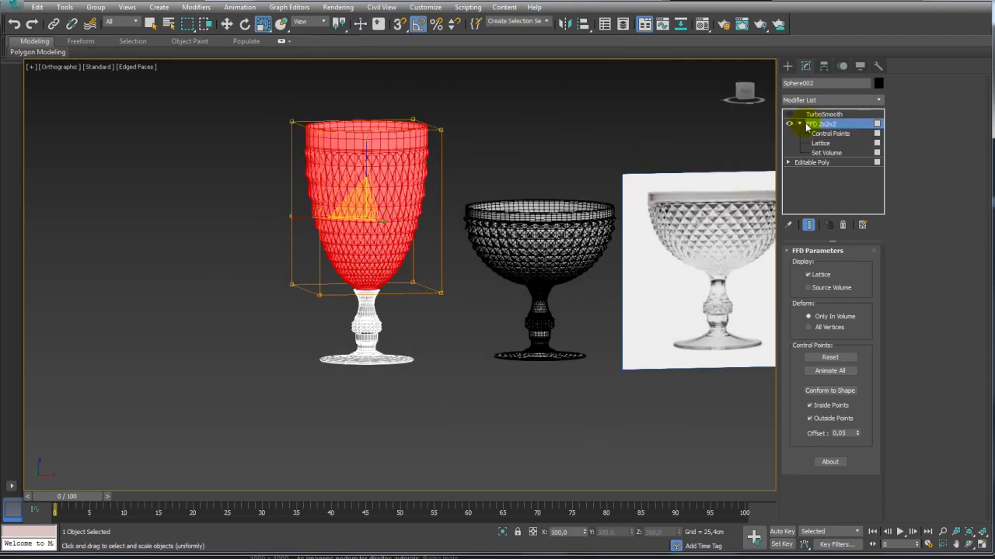
left_click(799, 123)
left_click(819, 114)
left_click(472, 152)
key("F4")
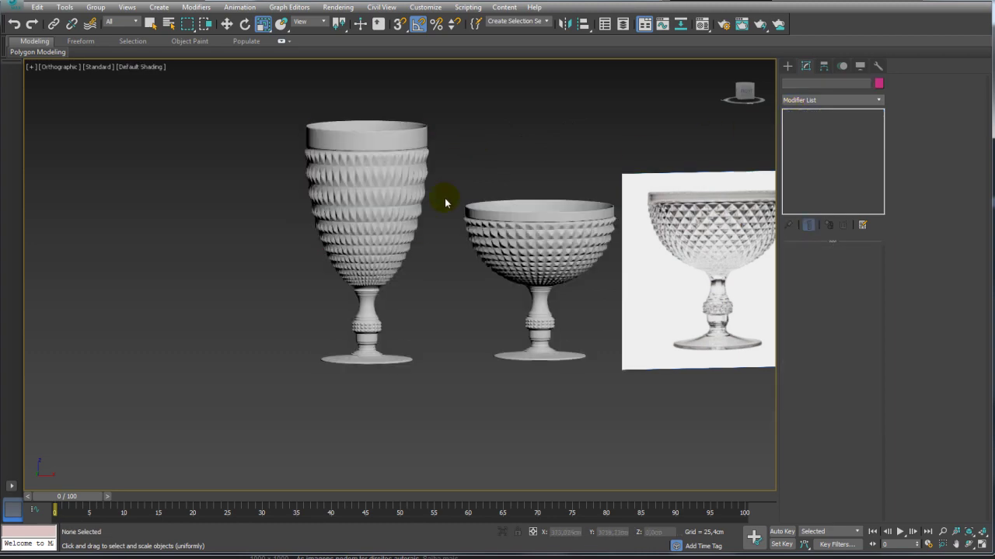
scroll(433, 228, "up", 3)
scroll(448, 225, "up", 3)
mouse_move(433, 219)
middle_mouse_down()
mouse_move(306, 244)
mouse_move(520, 251)
mouse_move(414, 352)
middle_mouse_up()
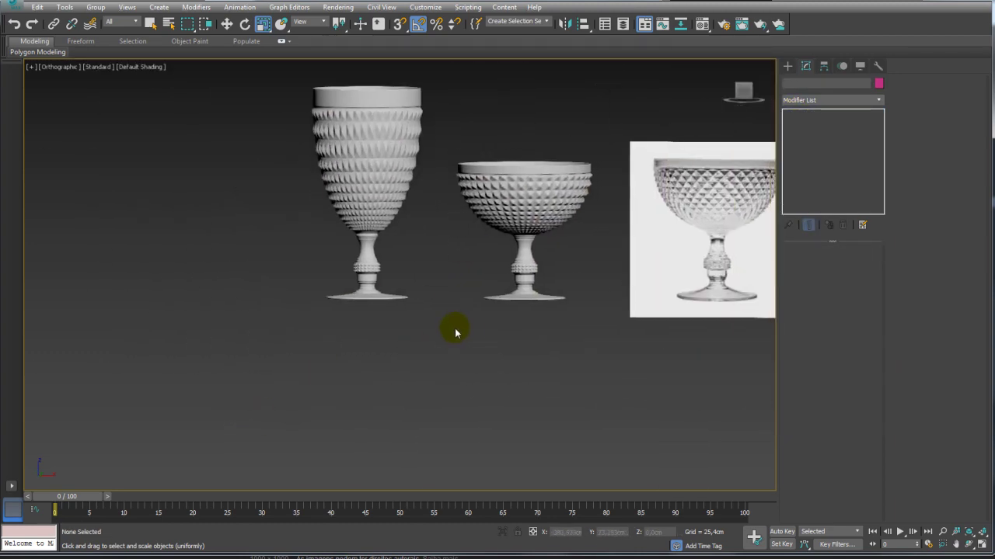
- Collapse the FFD 2x2x2 modifier into Sphere002's Editable Poly
key("p")
left_click(415, 194)
middle_click_drag(415, 194, 475, 193, "alt")
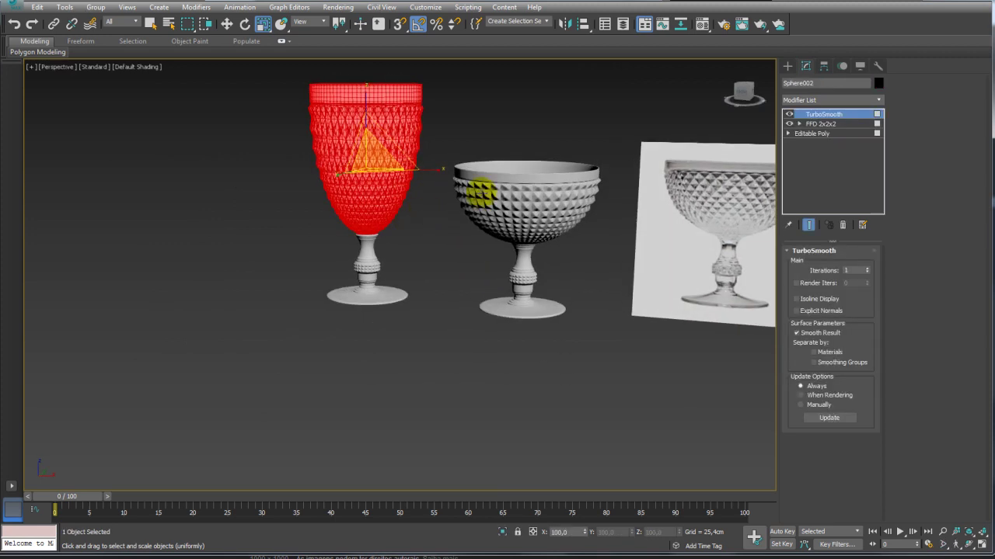
left_click(821, 123)
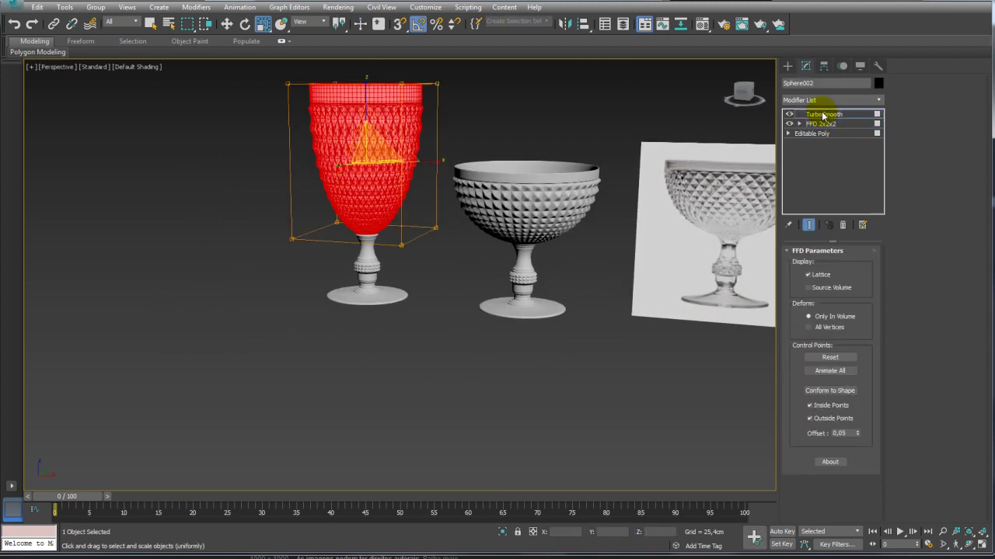
left_click(822, 115)
right_click(821, 124)
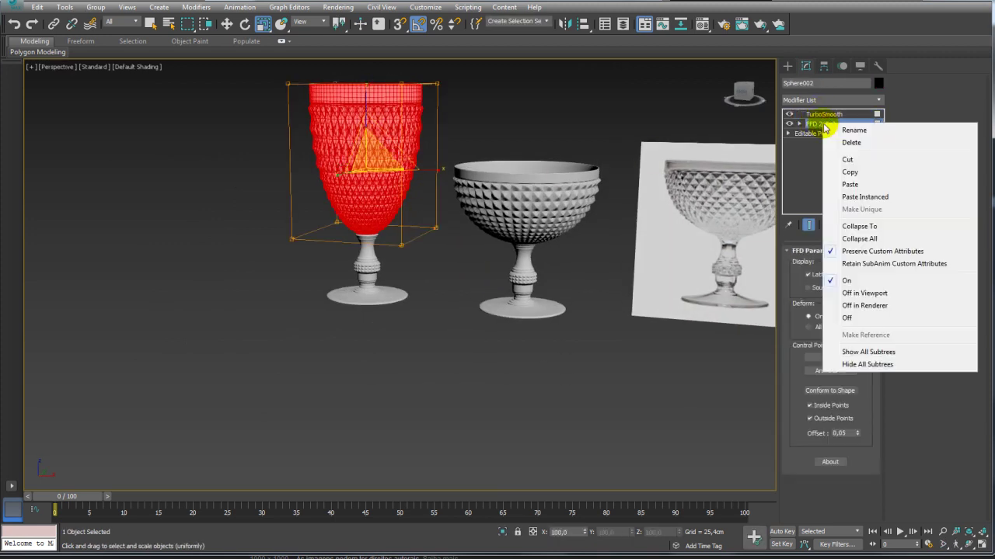
left_click(863, 226)
- Frame both goblets side-on in perspective with the reference image beside them
left_click(439, 241)
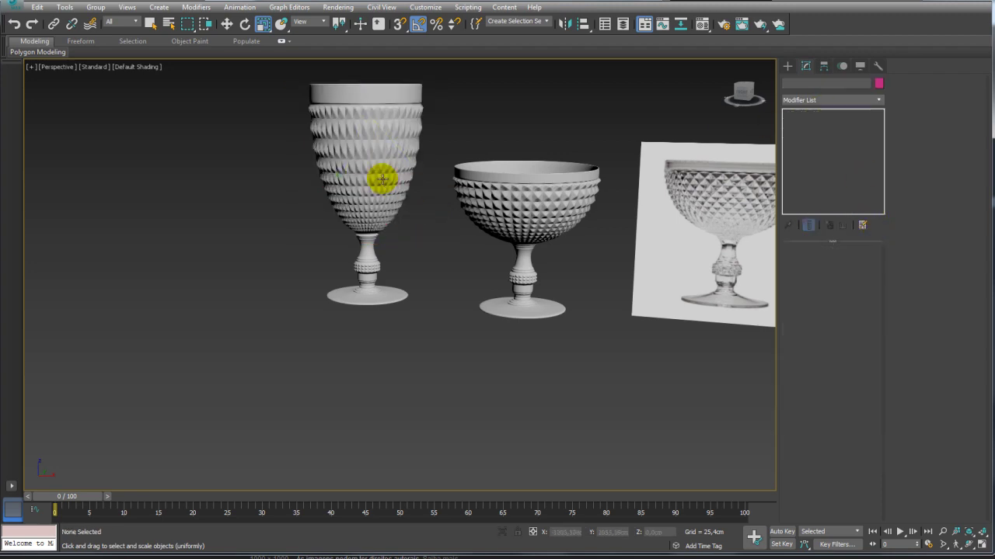
scroll(382, 179, "up", 1)
scroll(373, 166, "up", 3)
scroll(408, 156, "up", 2)
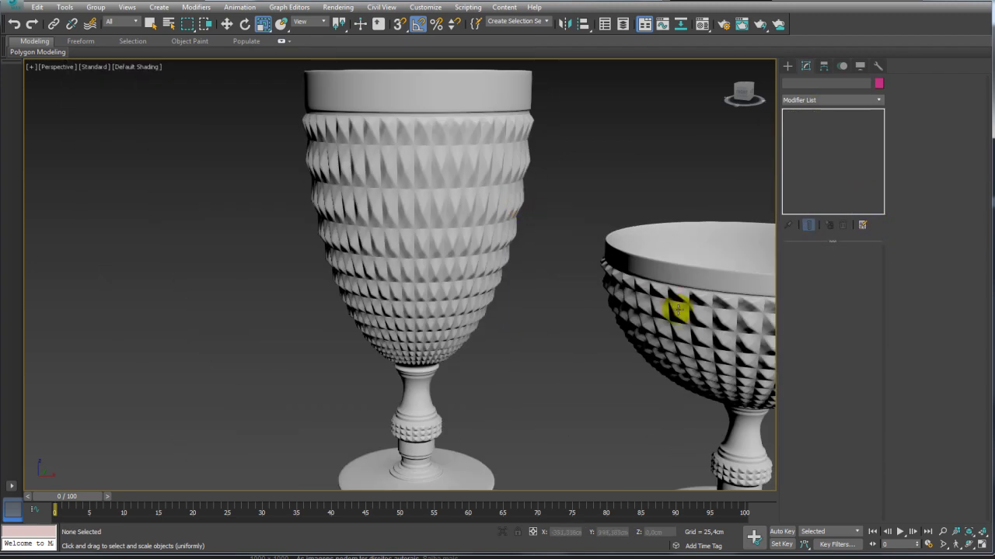
mouse_move(677, 309)
middle_mouse_down("alt")
mouse_move(588, 307)
mouse_move(582, 337)
mouse_move(588, 327)
mouse_move(549, 286)
middle_mouse_up("alt")
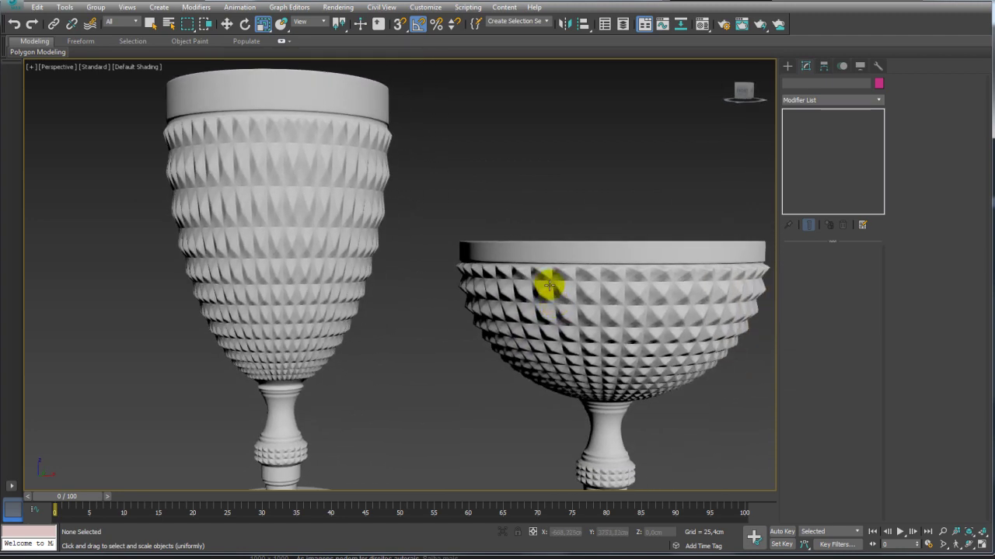
middle_click_drag(439, 371, 437, 364)
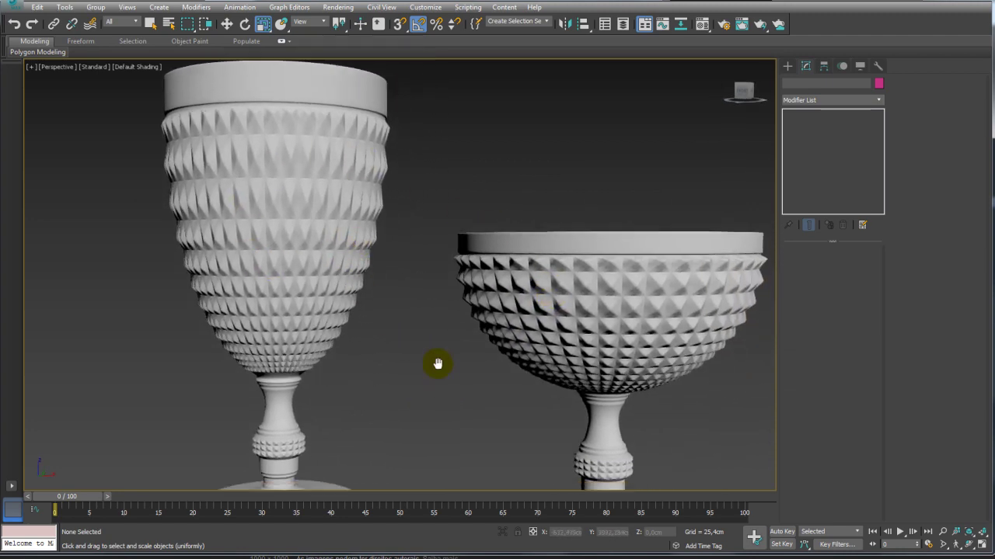
scroll(447, 334, "down", 3)
left_click(349, 266)
scroll(388, 248, "up", 1)
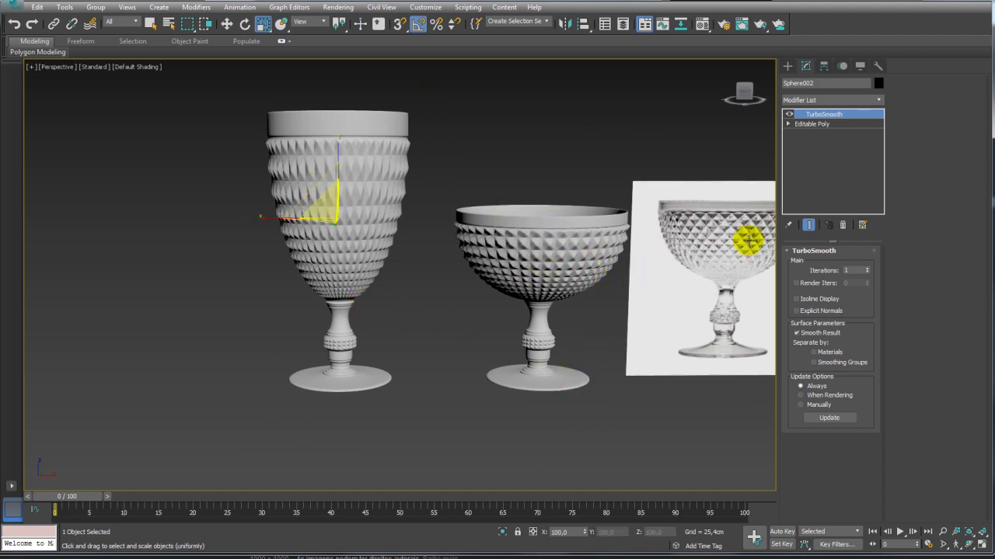
mouse_move(748, 241)
middle_mouse_down()
mouse_move(593, 249)
mouse_move(575, 233)
middle_mouse_up()
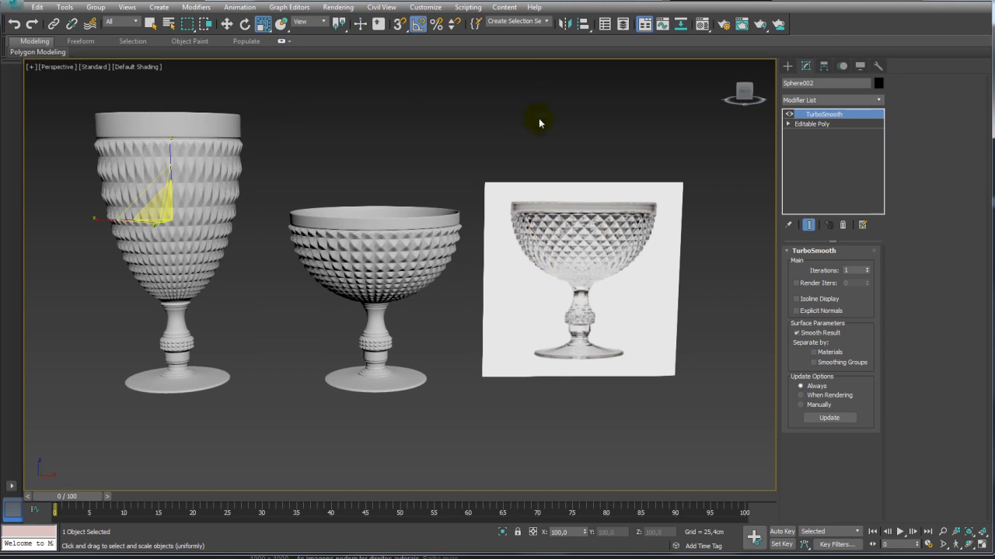
middle_click_drag(331, 191, 377, 199)
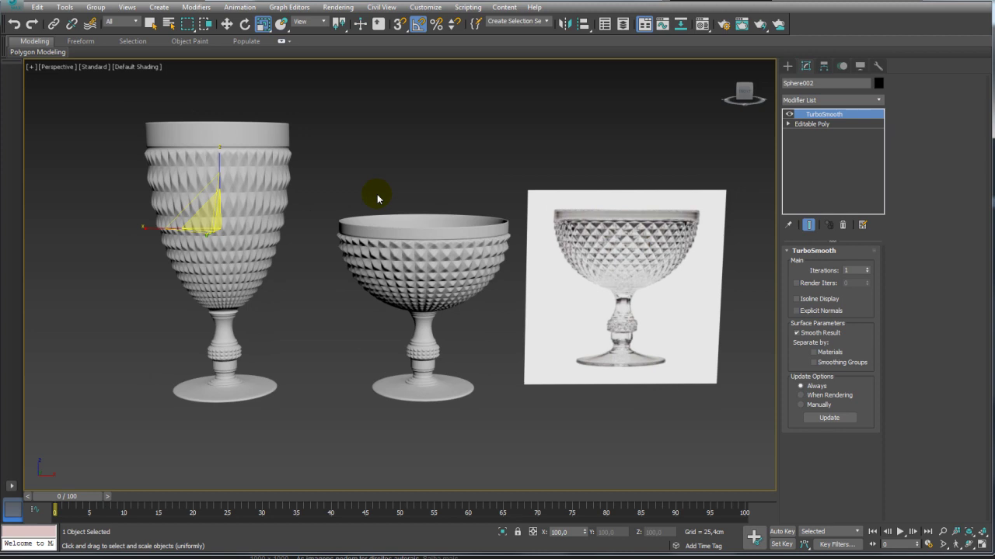
- Show edged faces and wireframe display with F4 and F3, then deselect
key("F4")
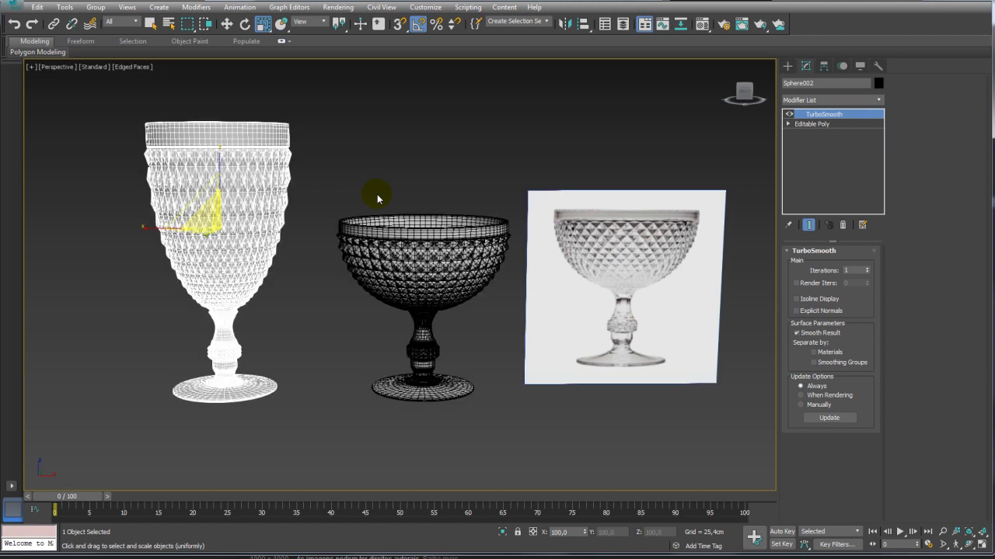
key("F3")
key("F3")
left_click(377, 194)
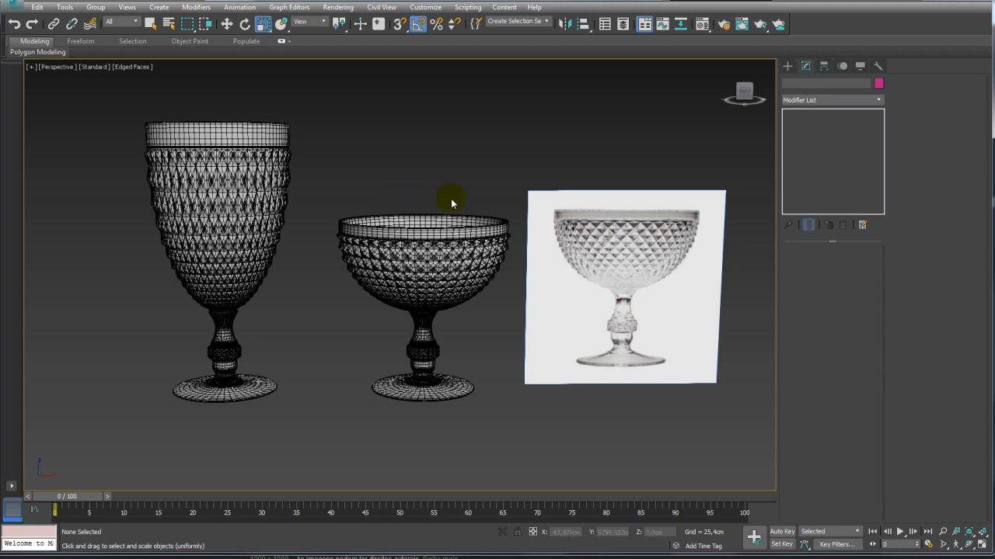